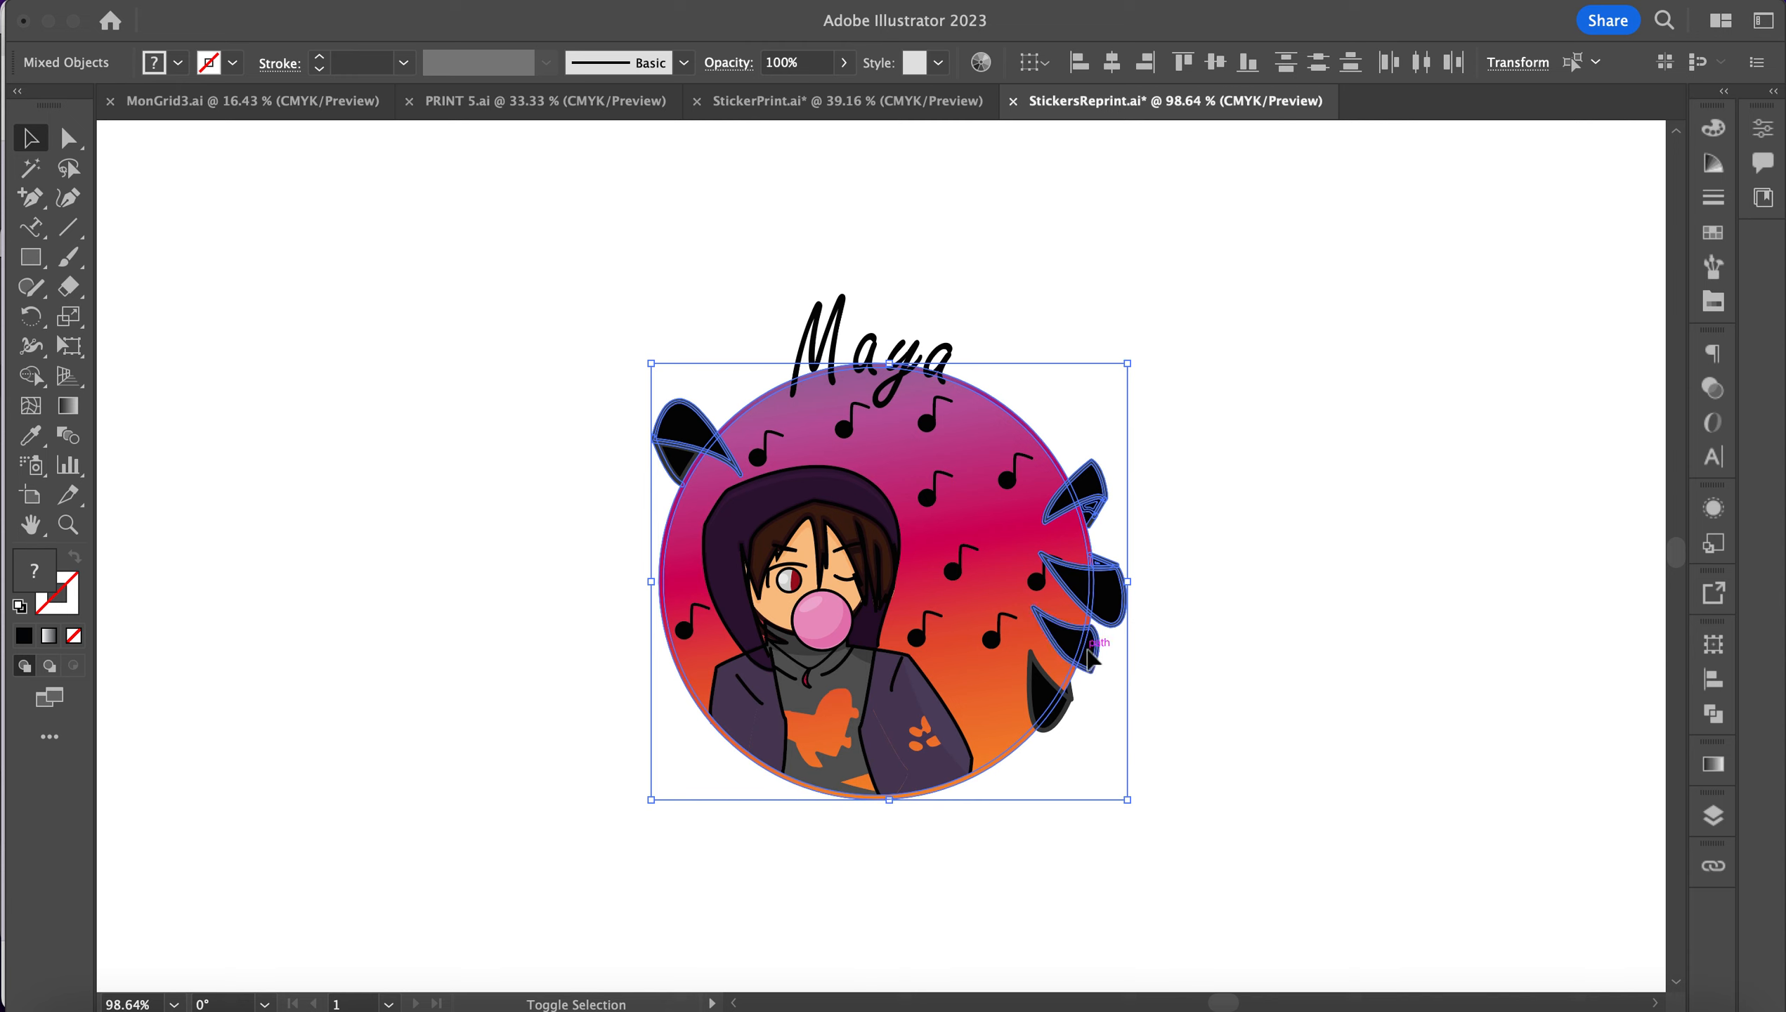
Step: Shift-select the lower-right black leaf and the Maya lettering, keeping the hood unselected
shift+click(1072, 701)
shift+click(887, 638)
shift+click(884, 633)
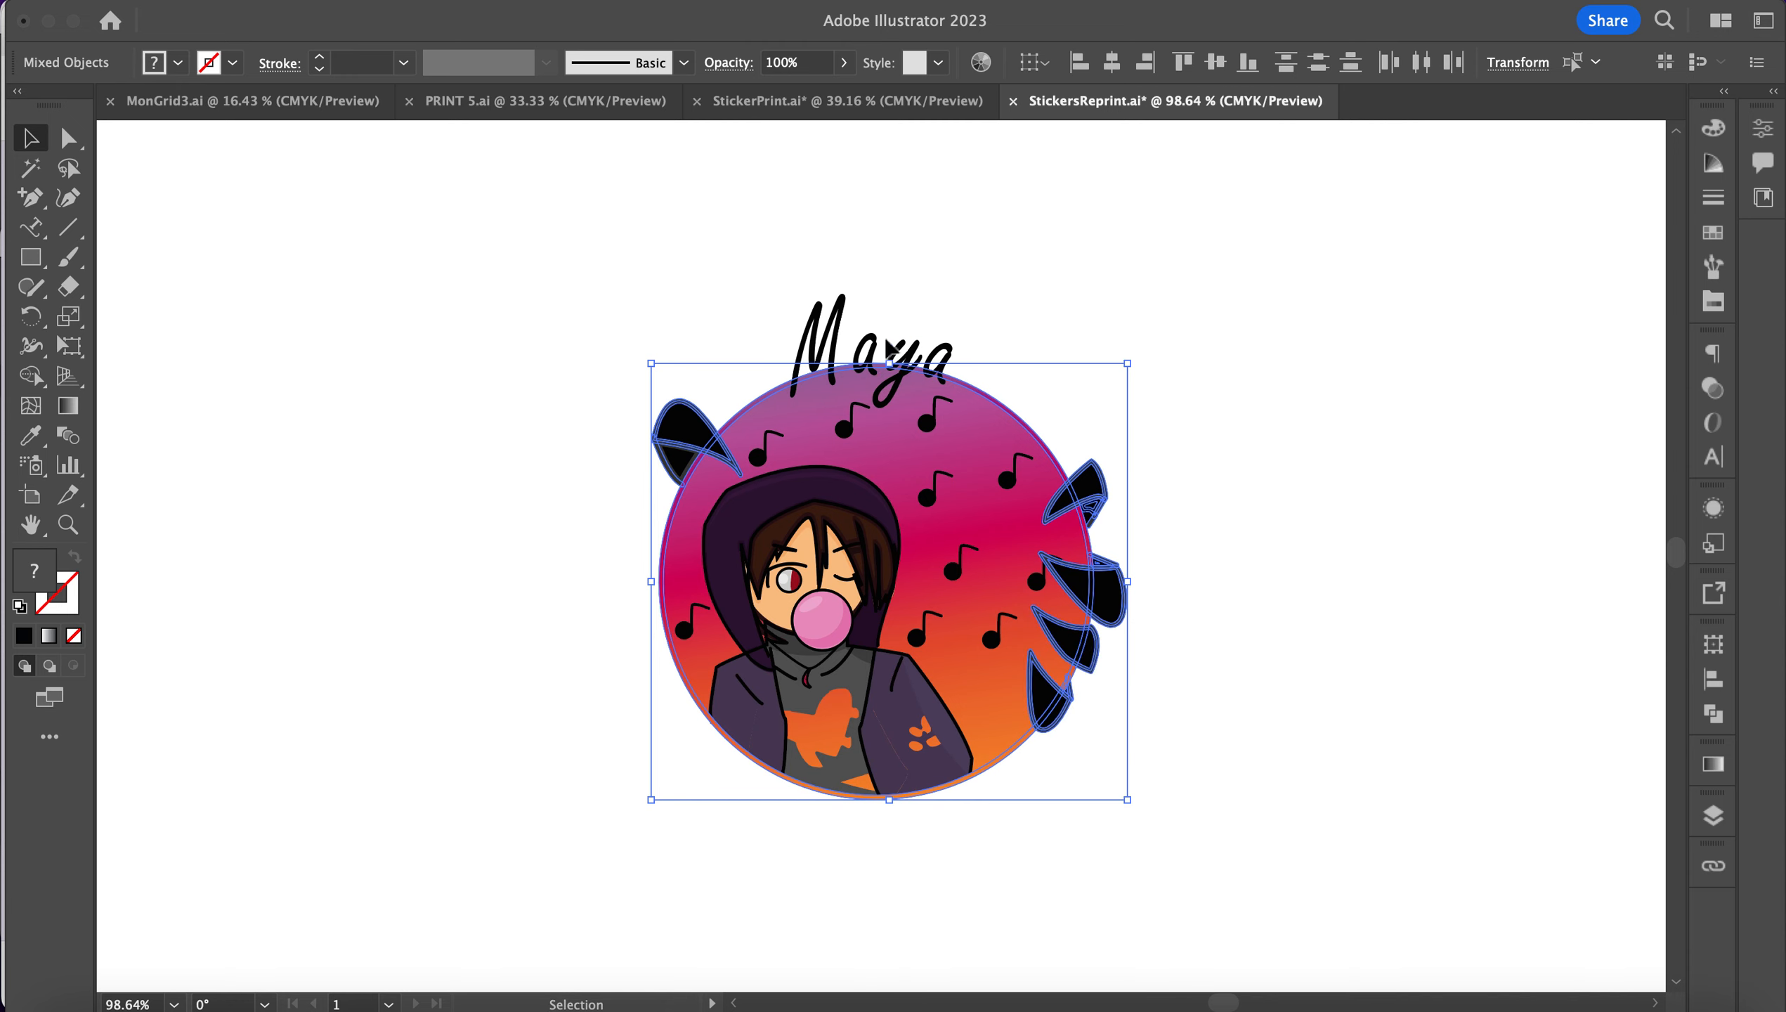
shift+click(831, 318)
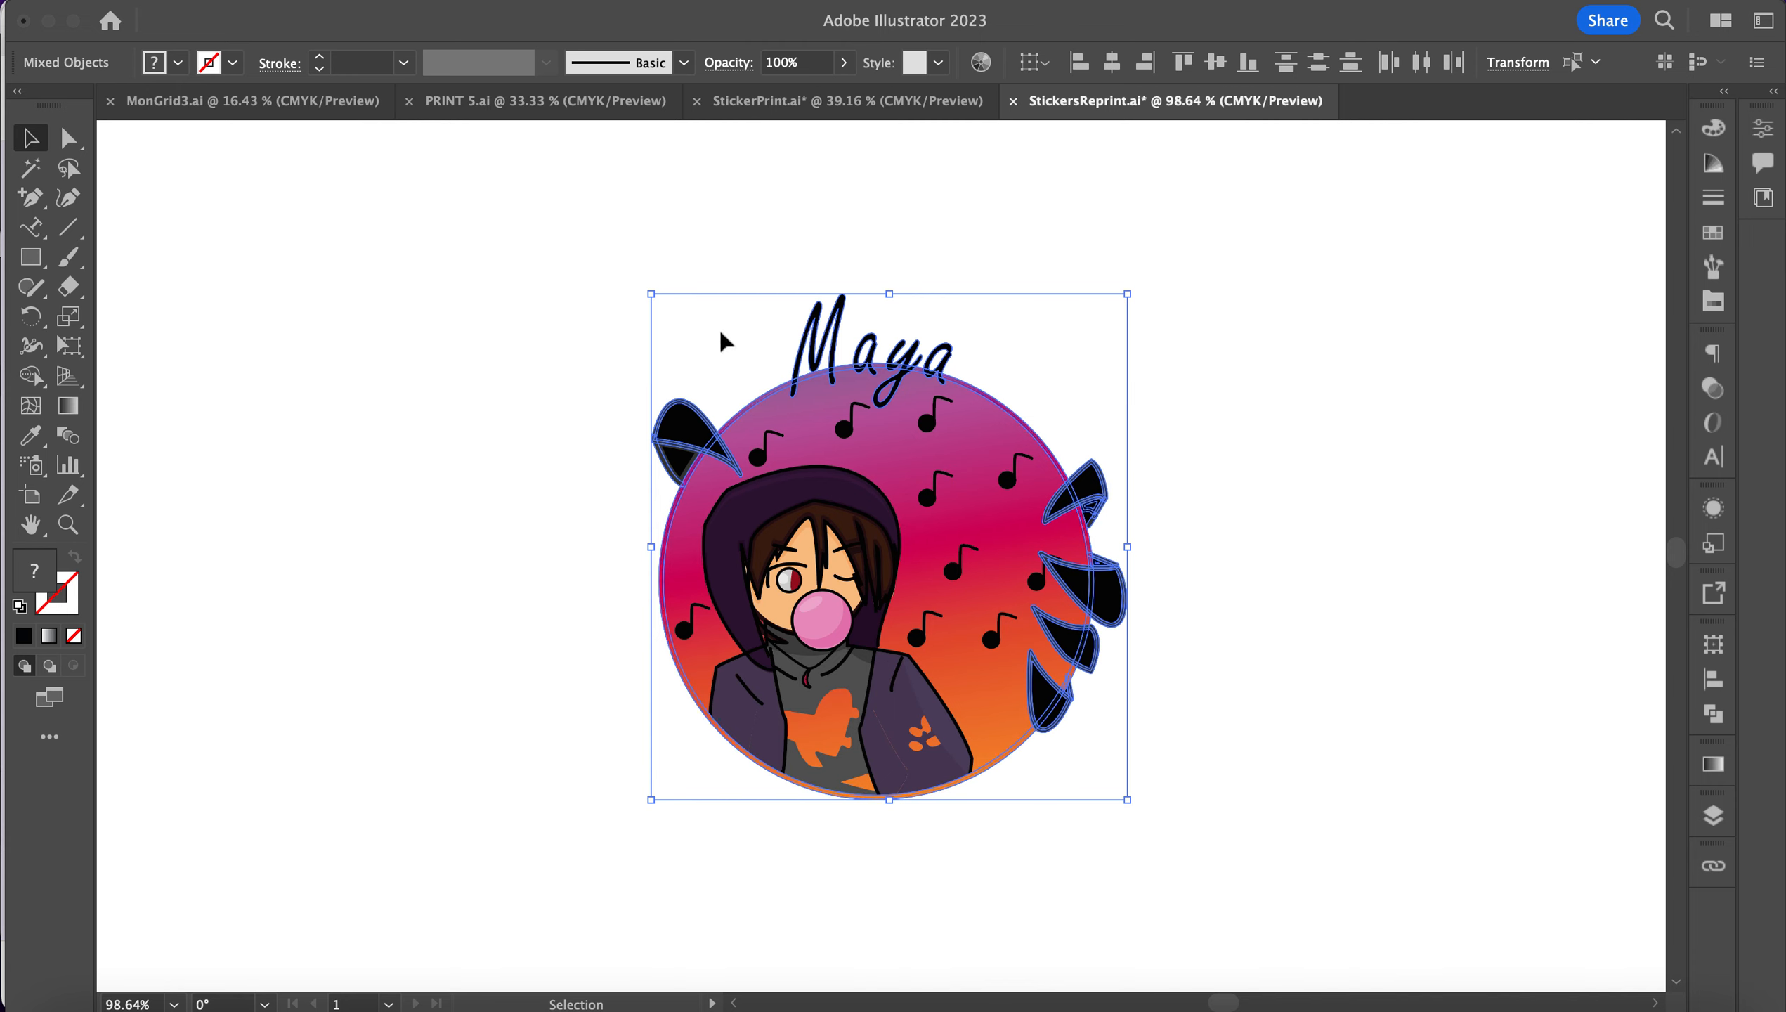
Step: Option-drag a copy of the lettering, leaves and circle edge to the right of the sticker
scroll(1088, 418, down, 3)
scroll(1088, 418, right, 2)
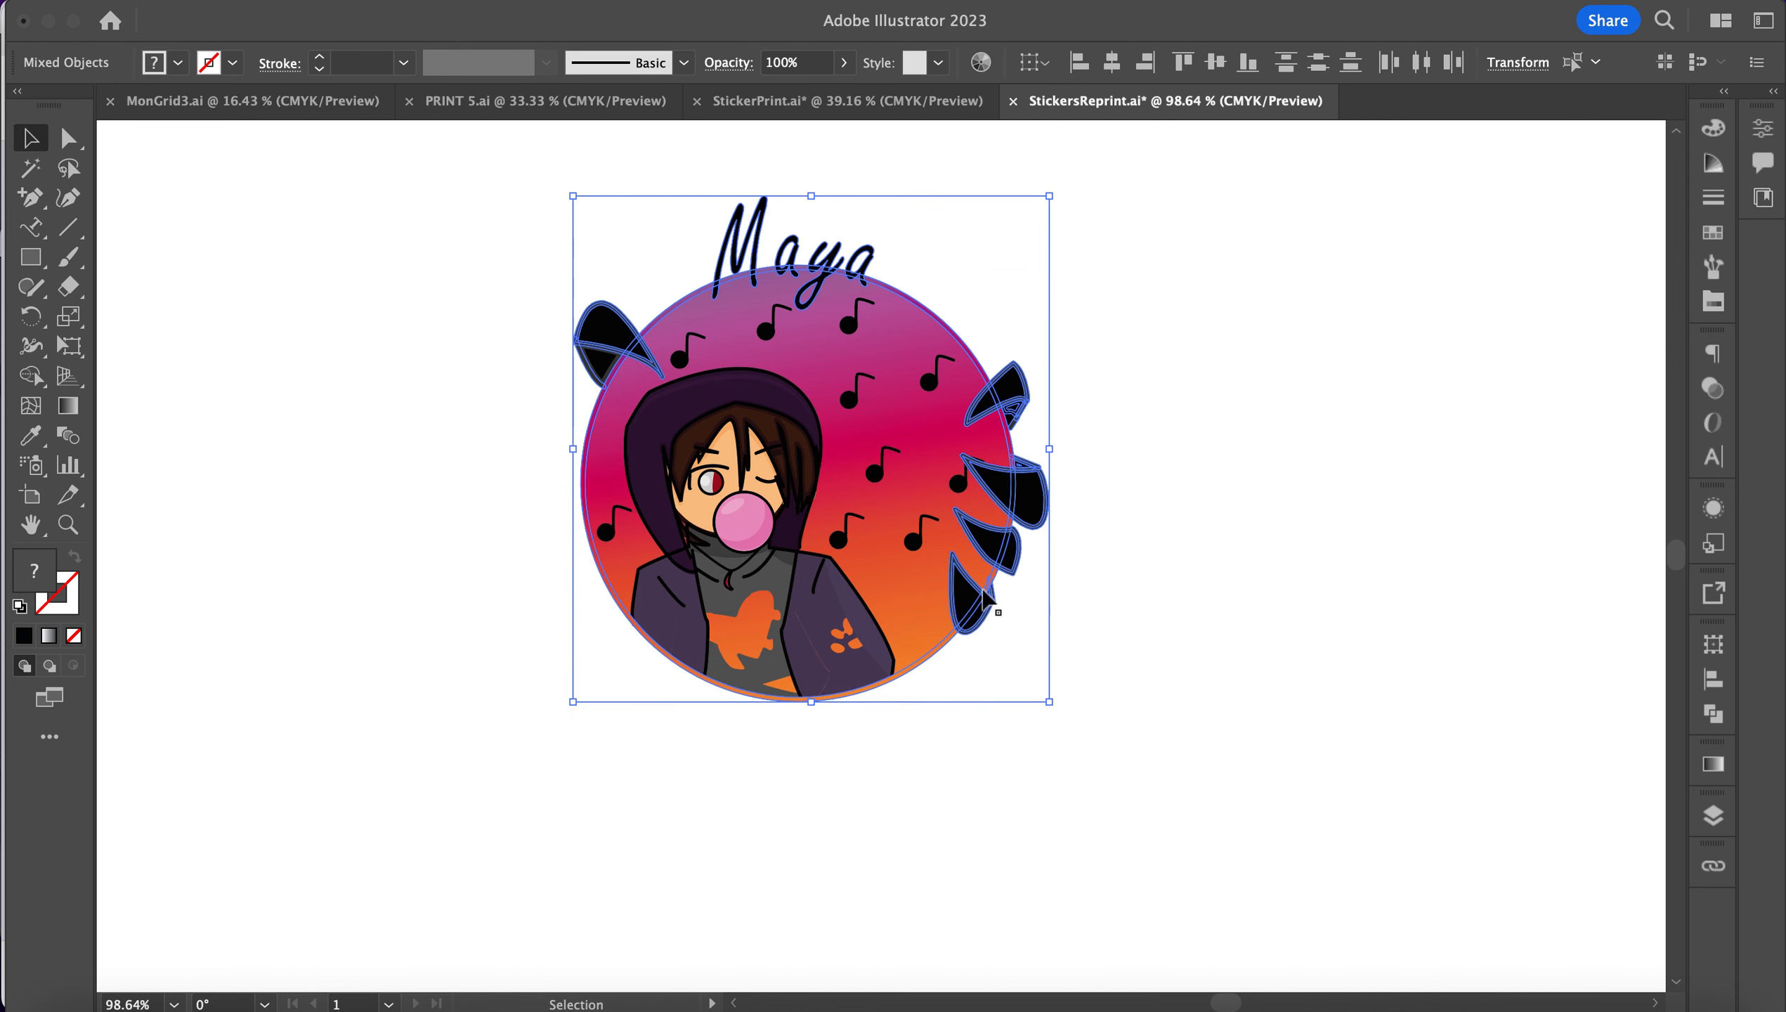
scroll(927, 468, right, 2)
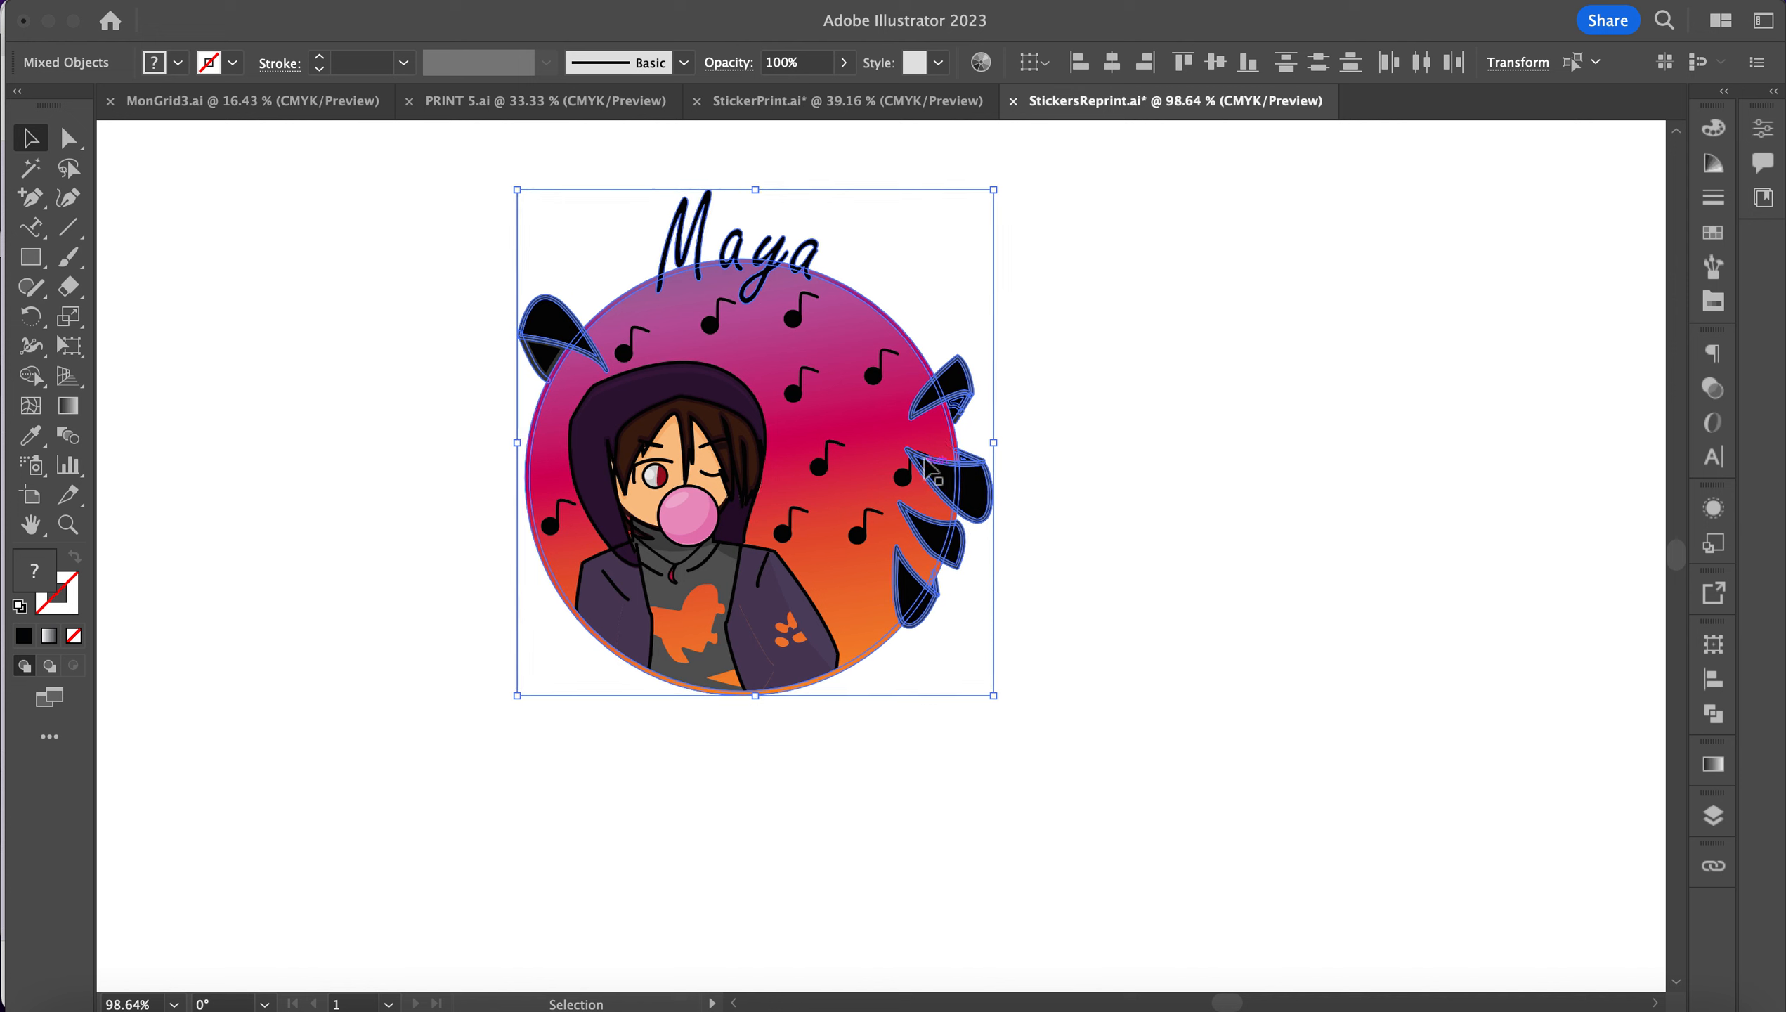
scroll(929, 470, up, 1)
scroll(929, 469, right, 1)
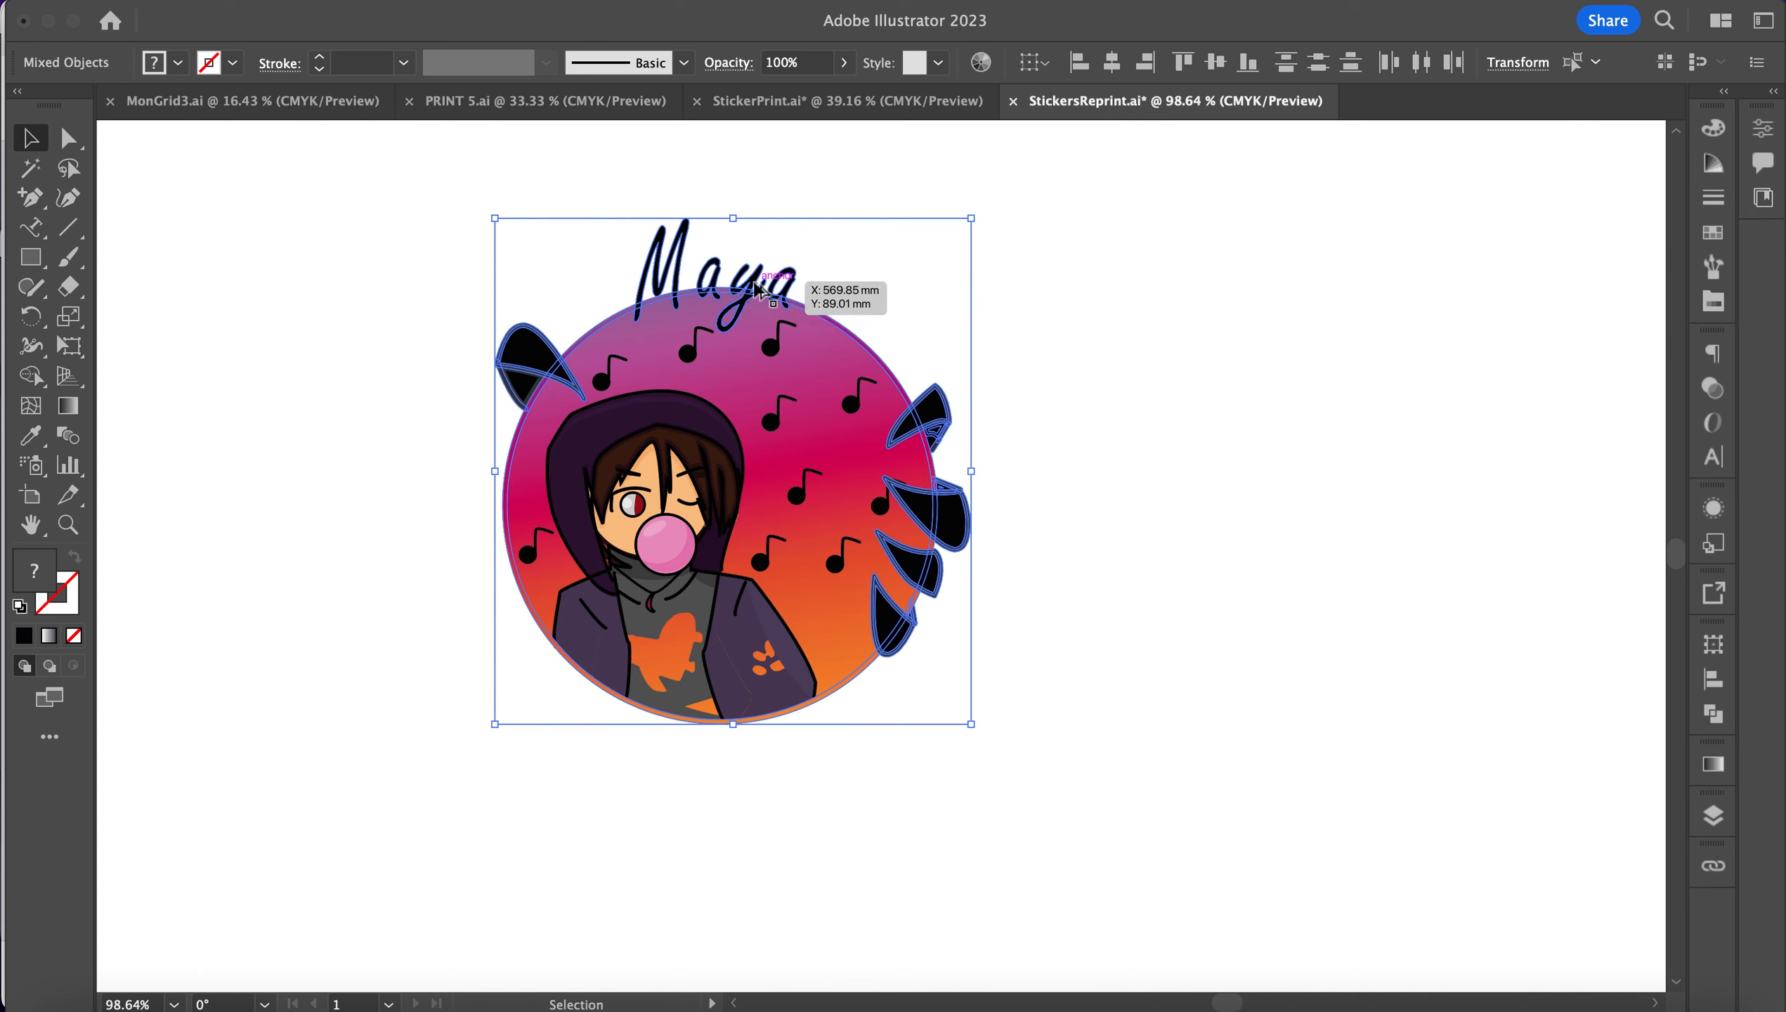
drag(756, 290, 1283, 290)
scroll(1283, 290, right, 3)
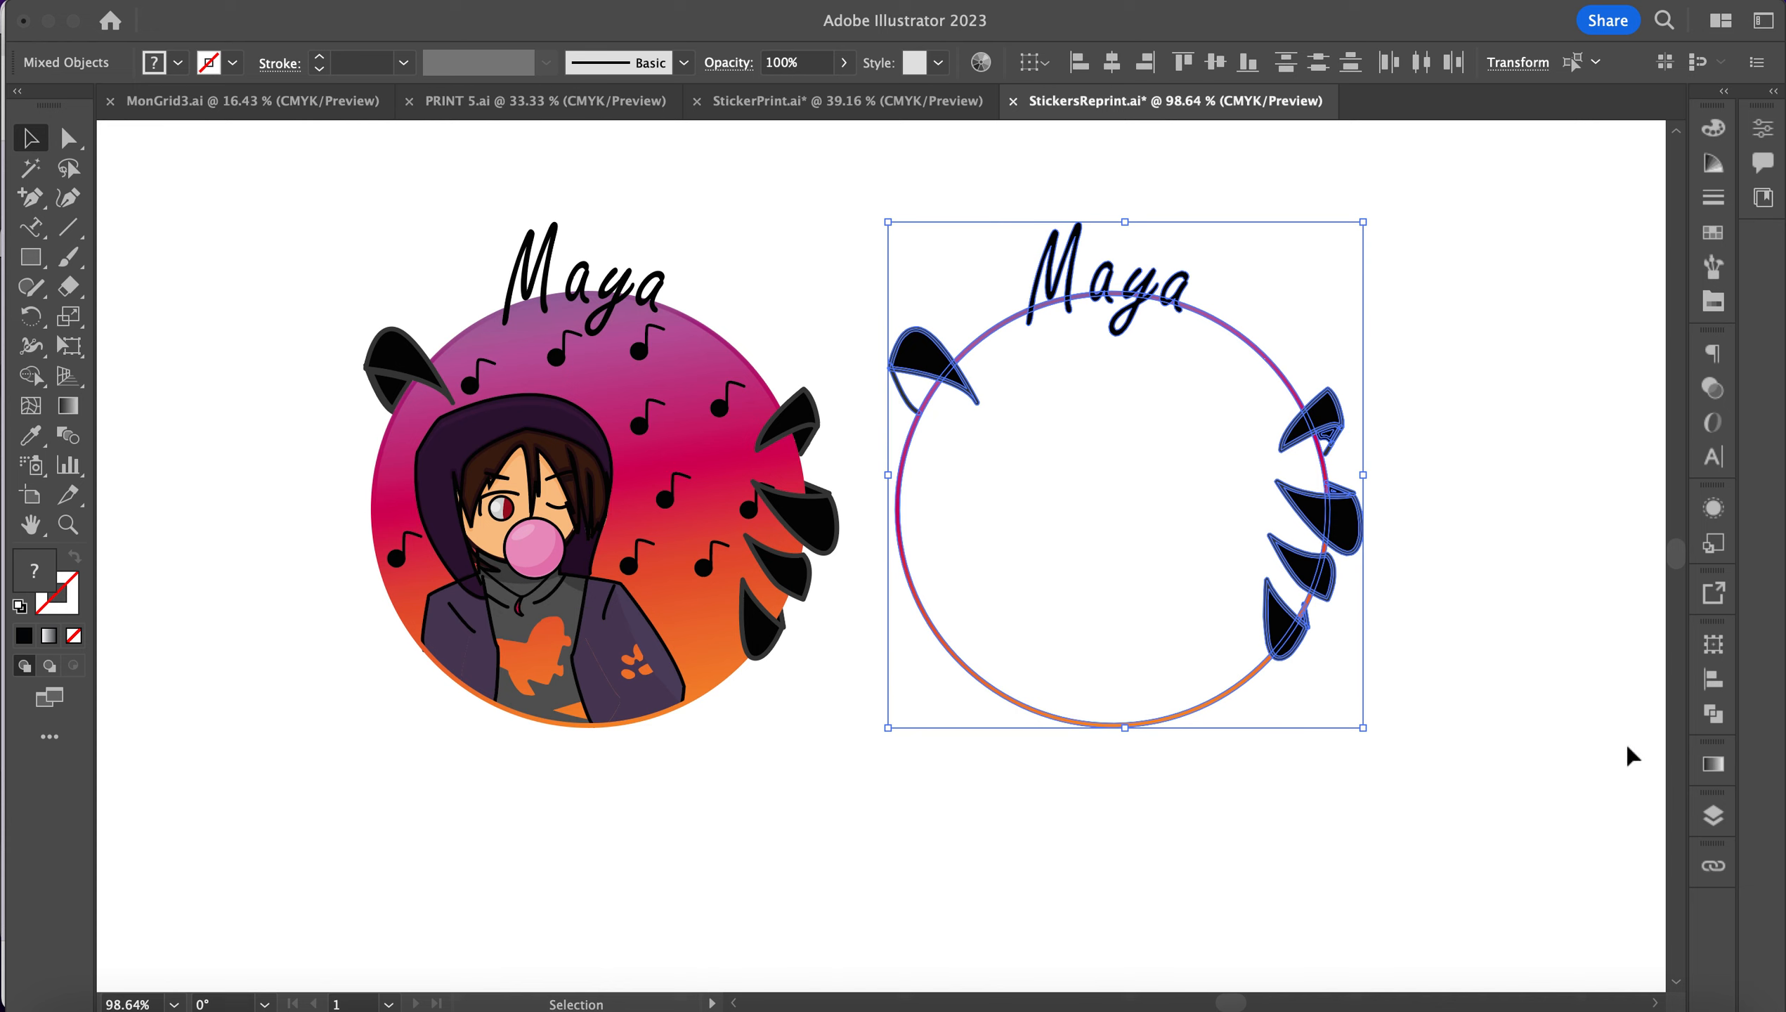
Step: Use Pathfinder Unite to merge the copied lettering, leaves and circle into one compound path
click(1713, 817)
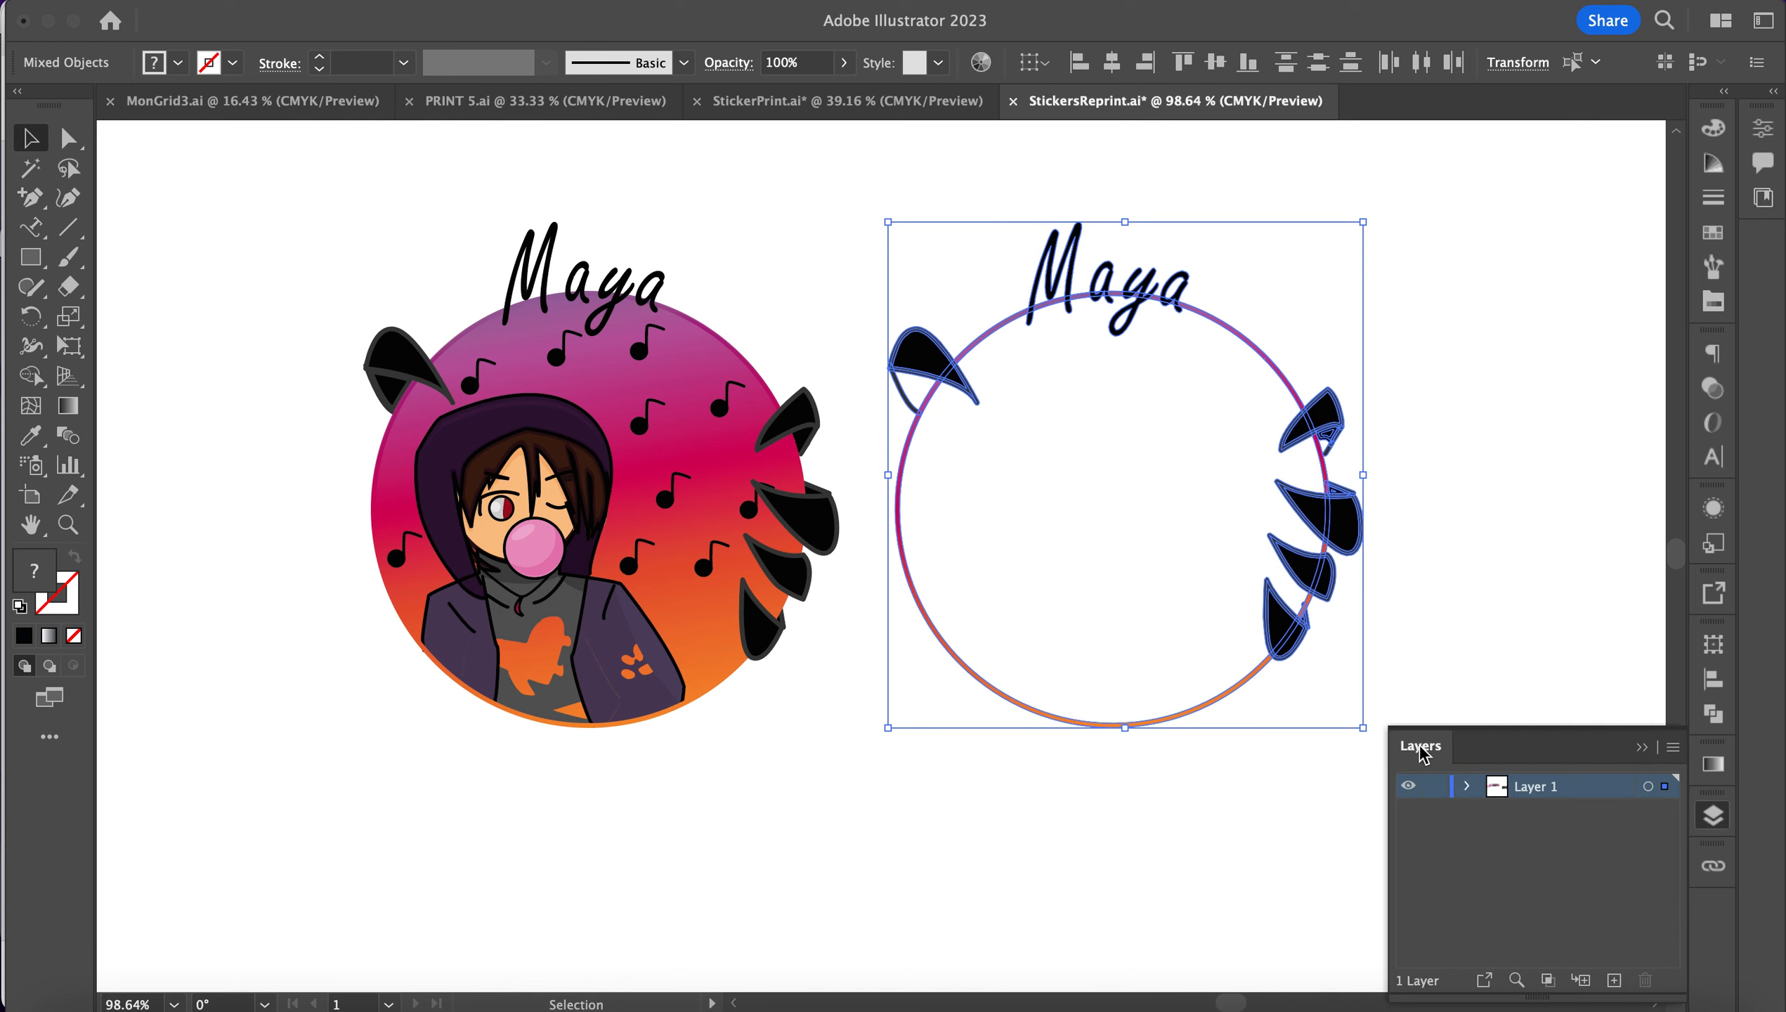
click(1714, 713)
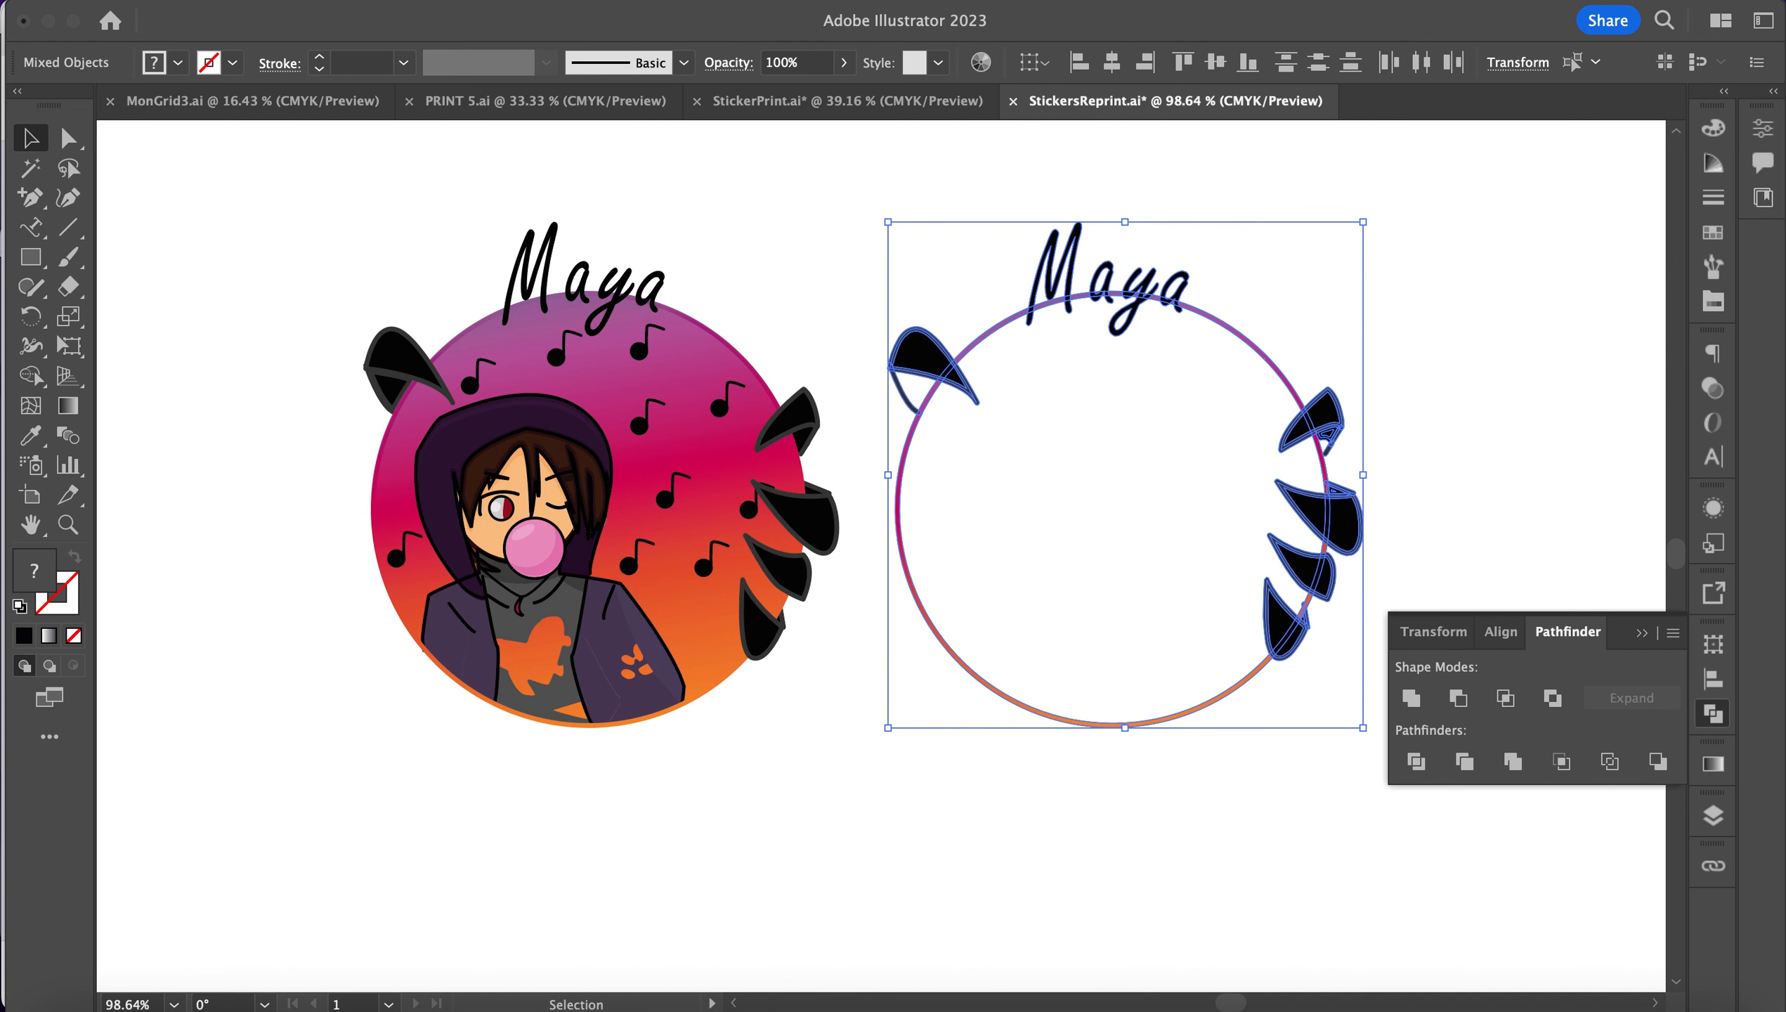
click(623, 2)
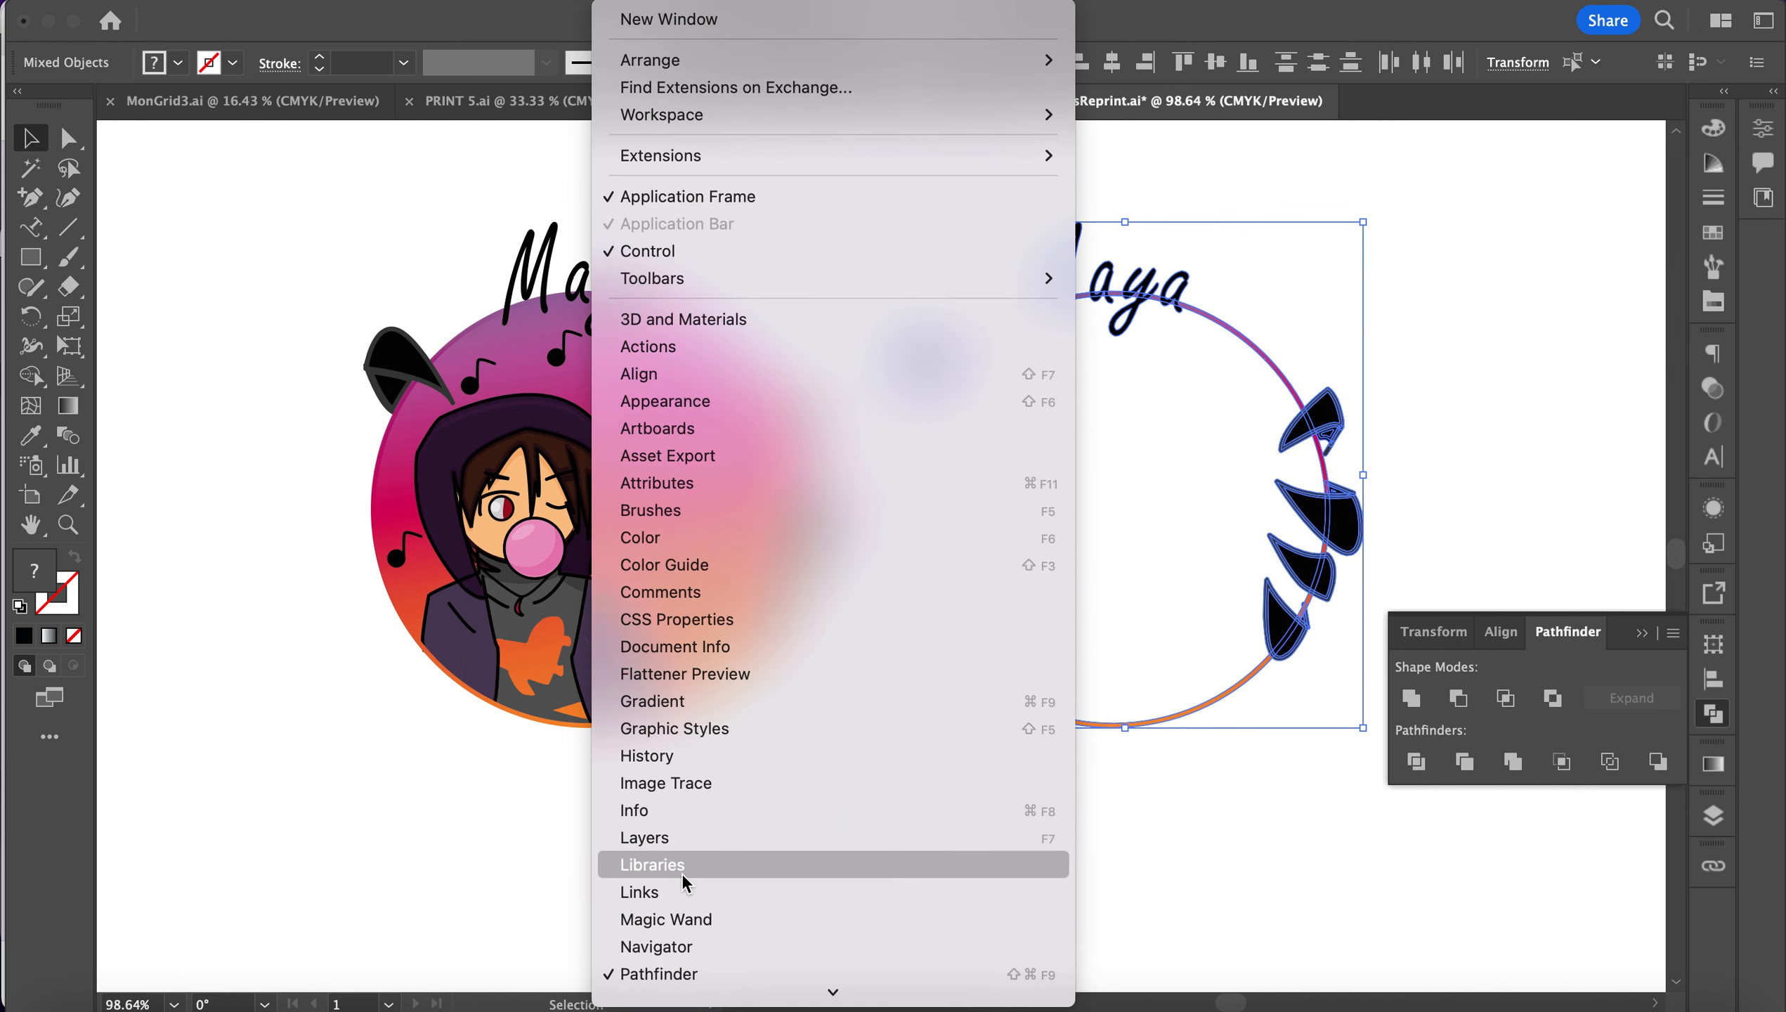
click(1606, 672)
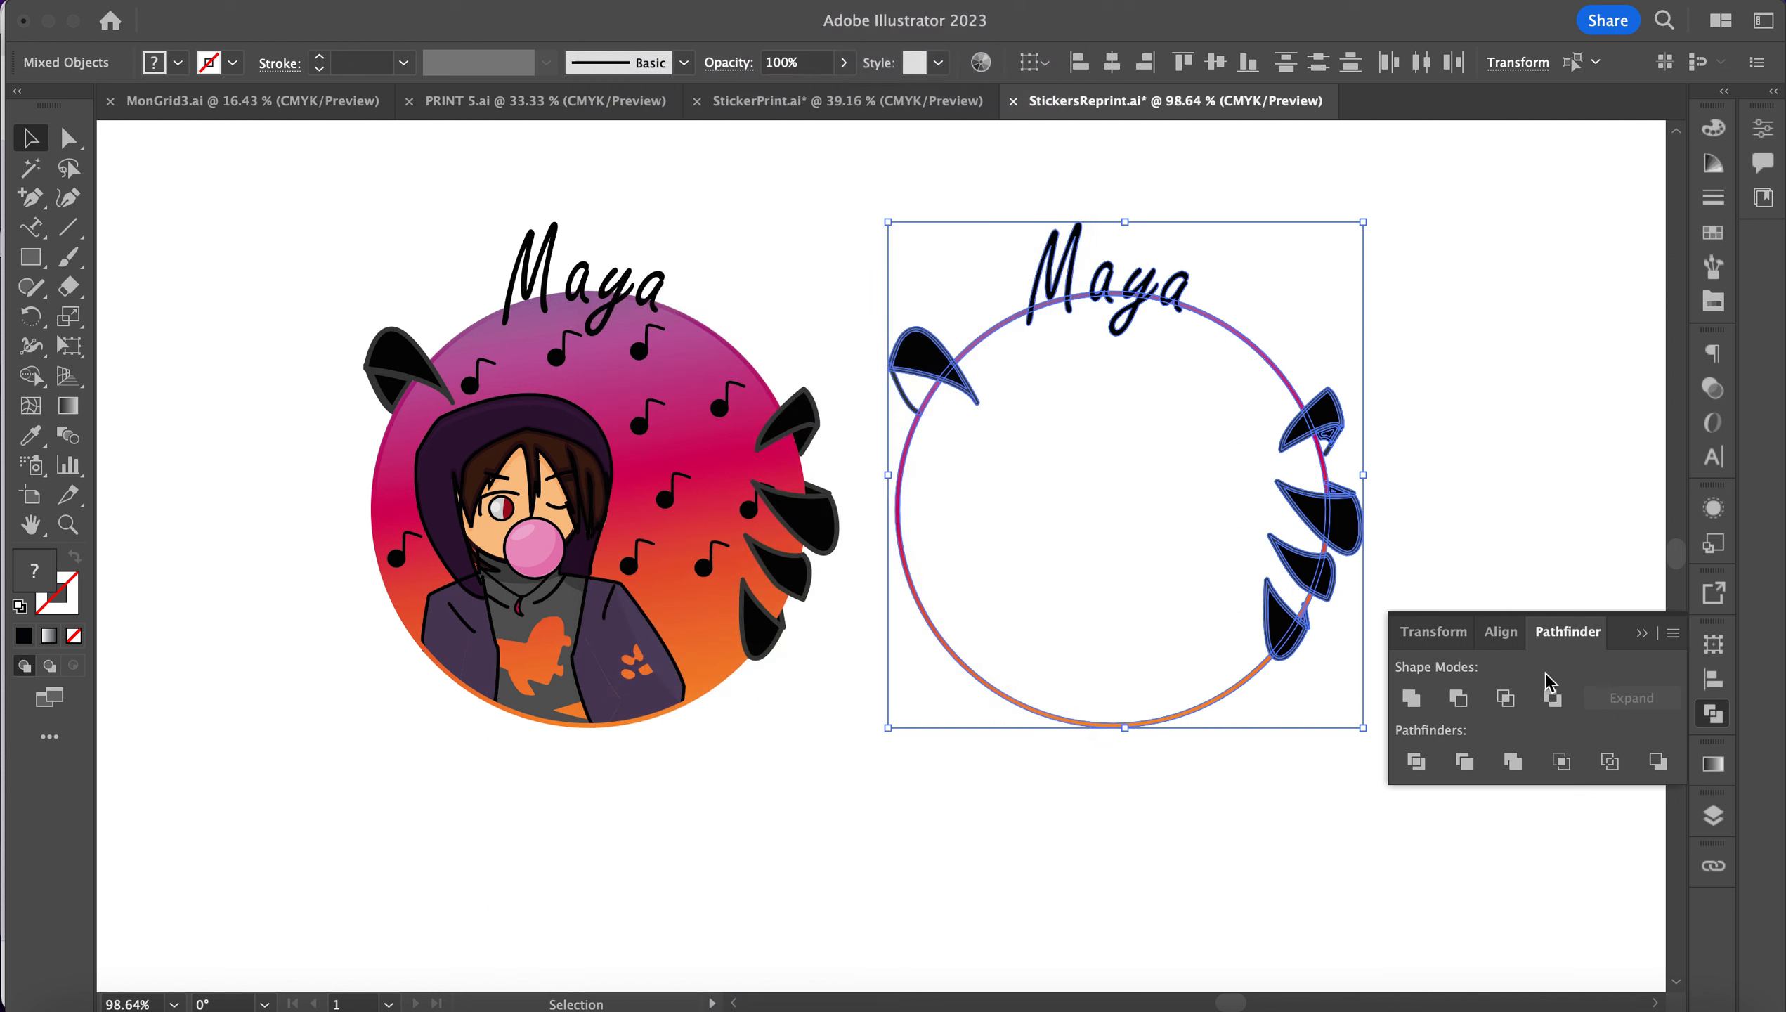
click(1411, 698)
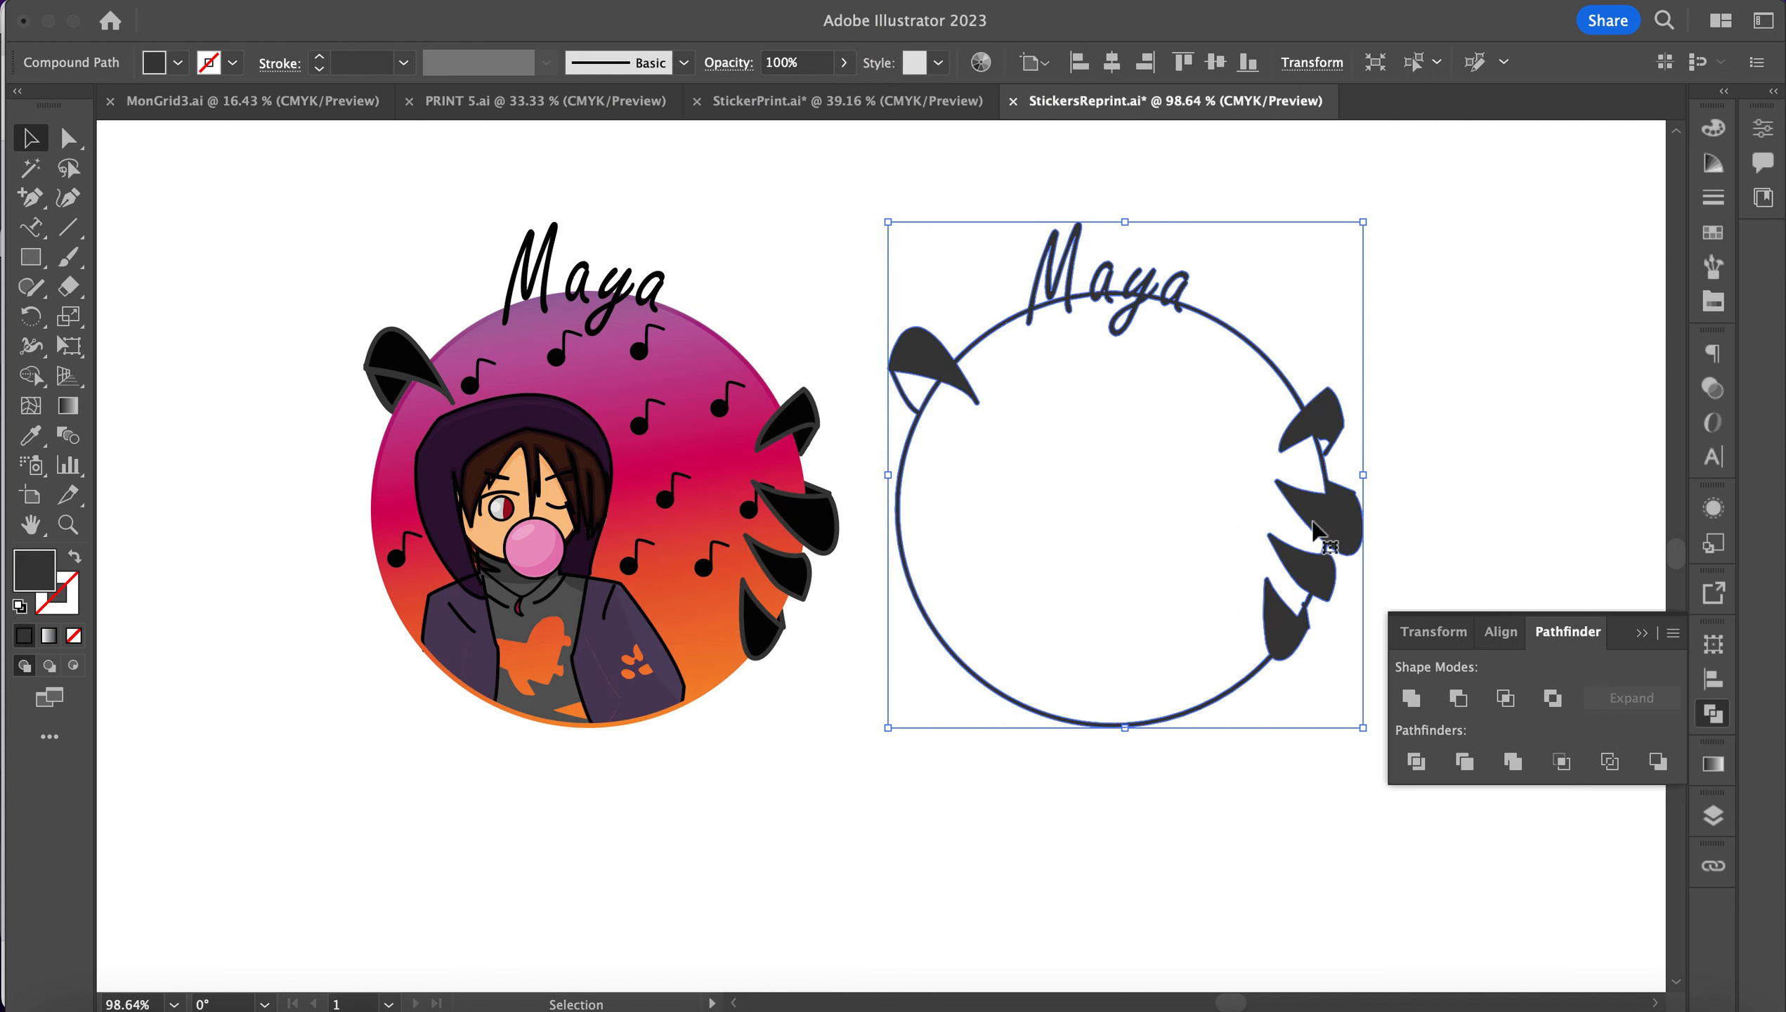
scroll(1296, 521, up, 5)
scroll(1286, 512, down, 5)
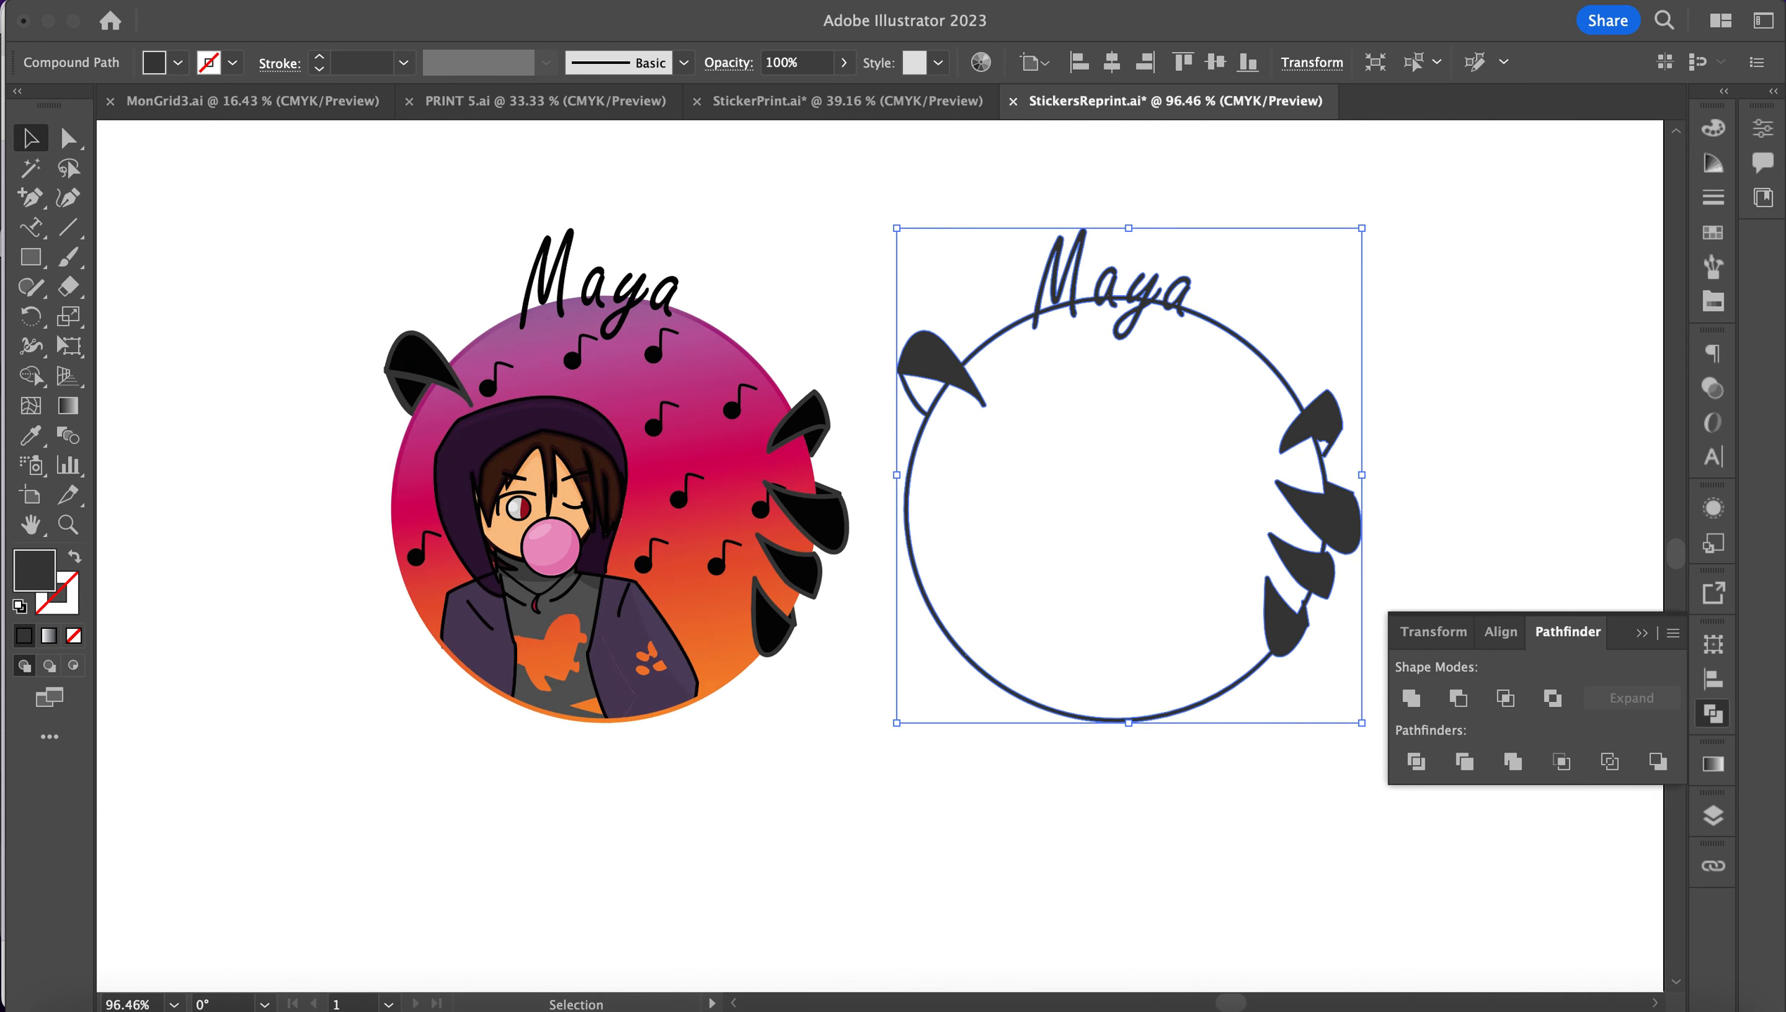
Step: Apply a 2 mm Offset Path with Miter joins around the merged Maya shape
click(299, 0)
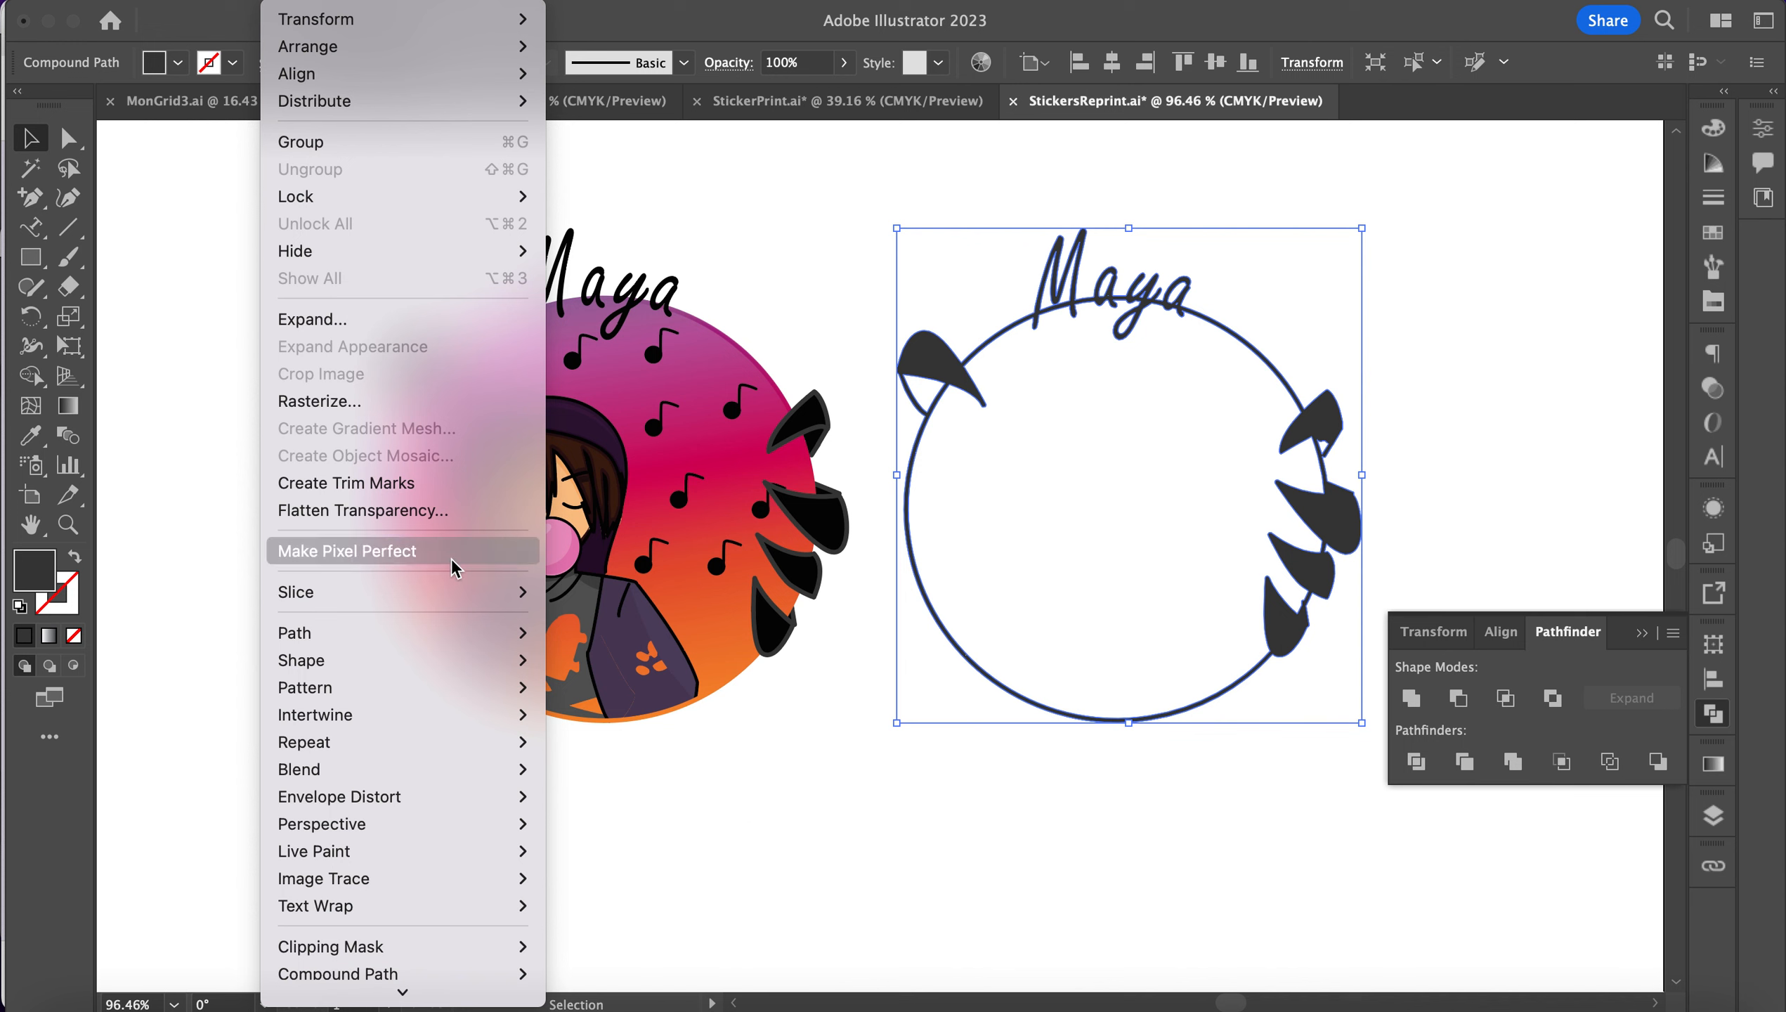
mouse_move(440, 641)
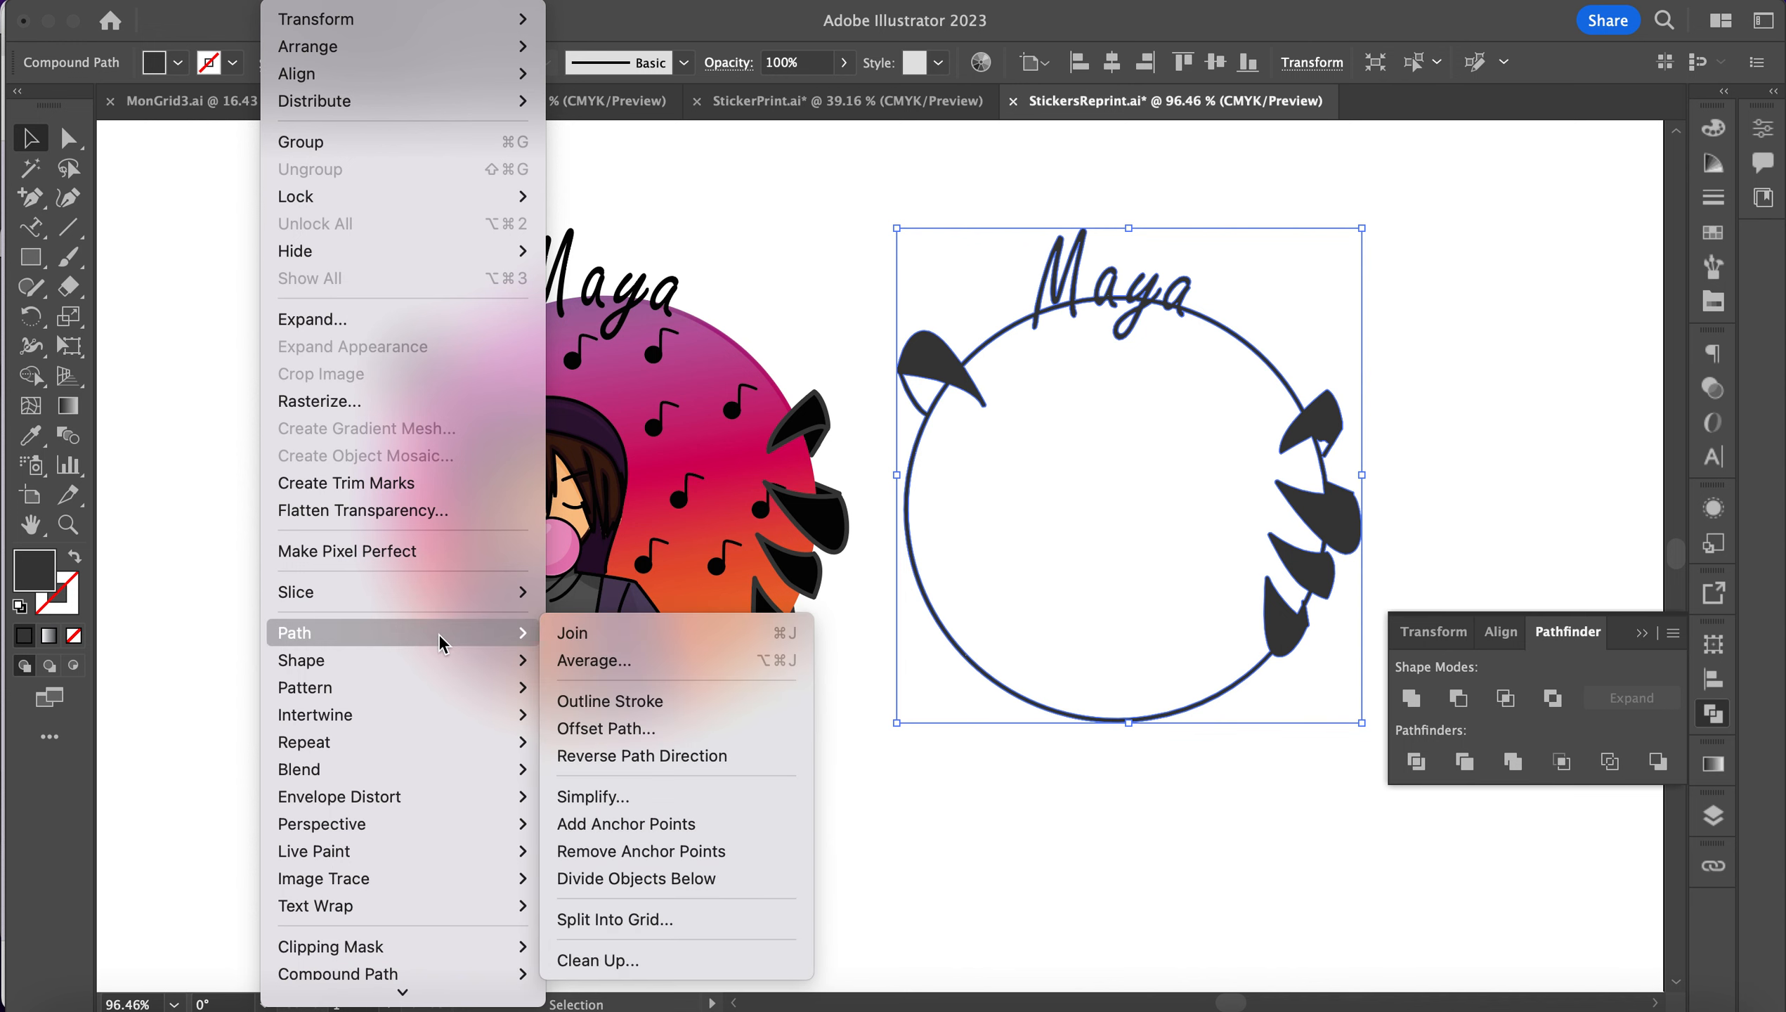
click(728, 736)
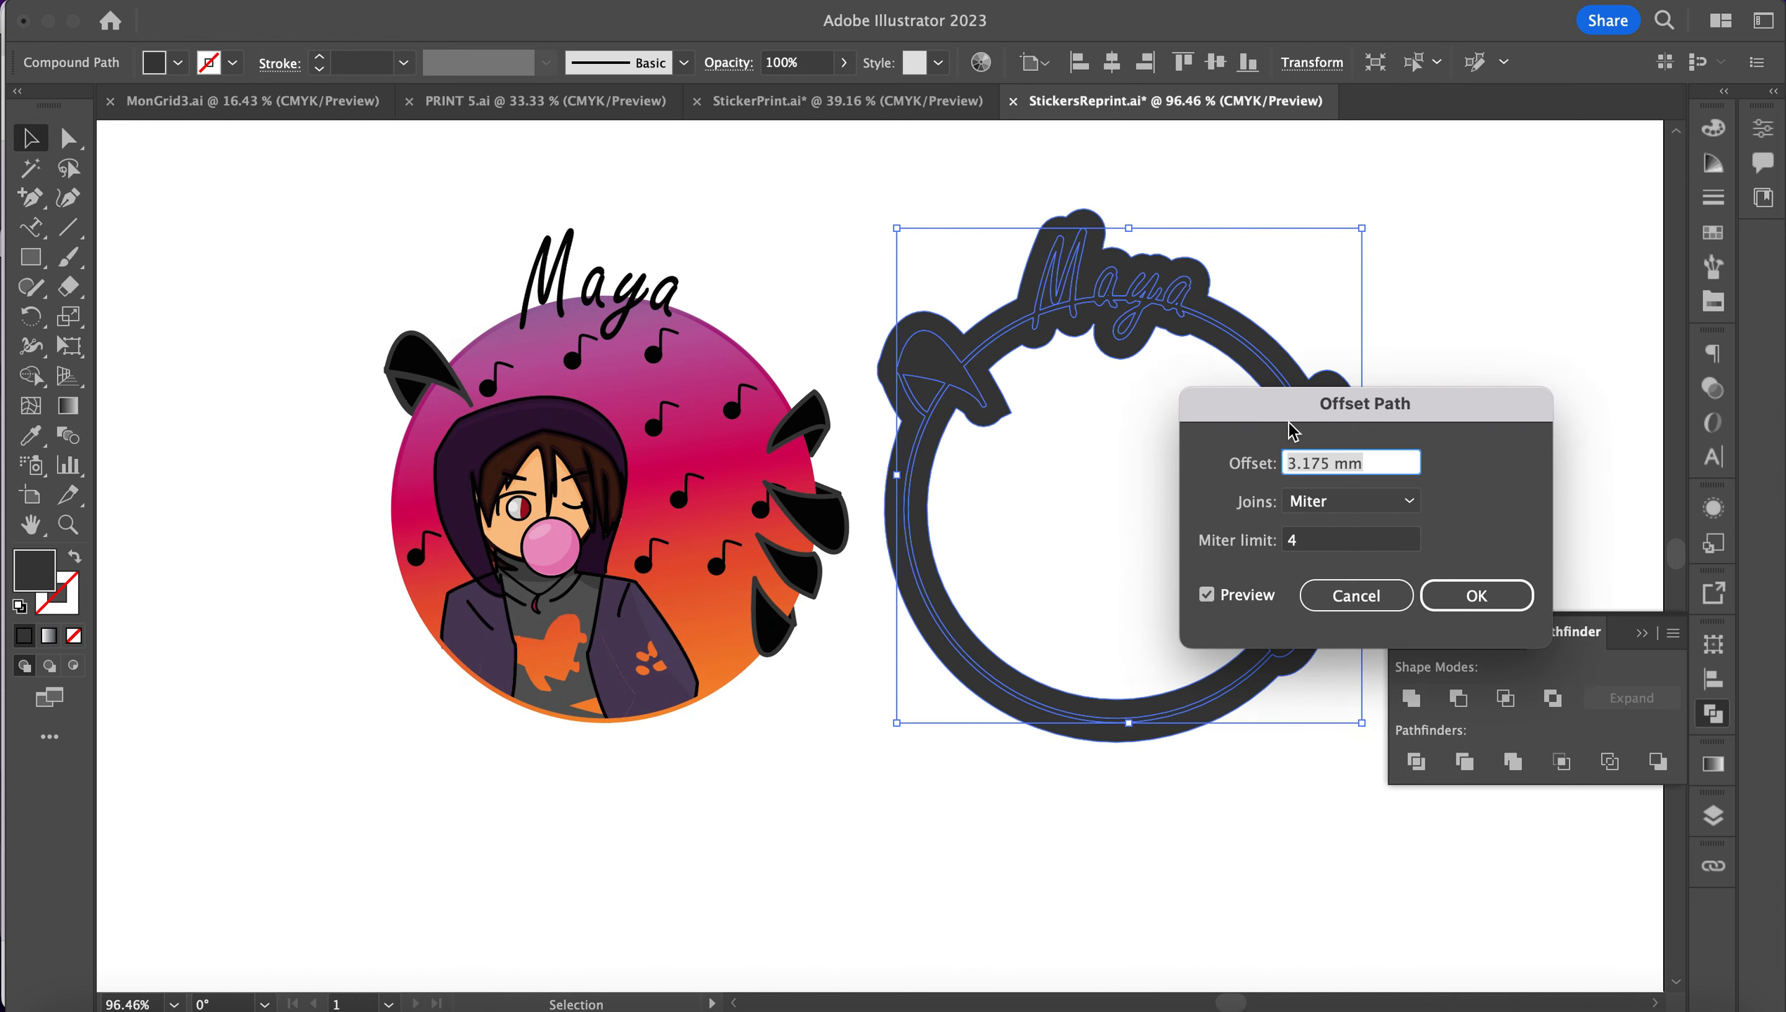
drag(1290, 415, 1470, 365)
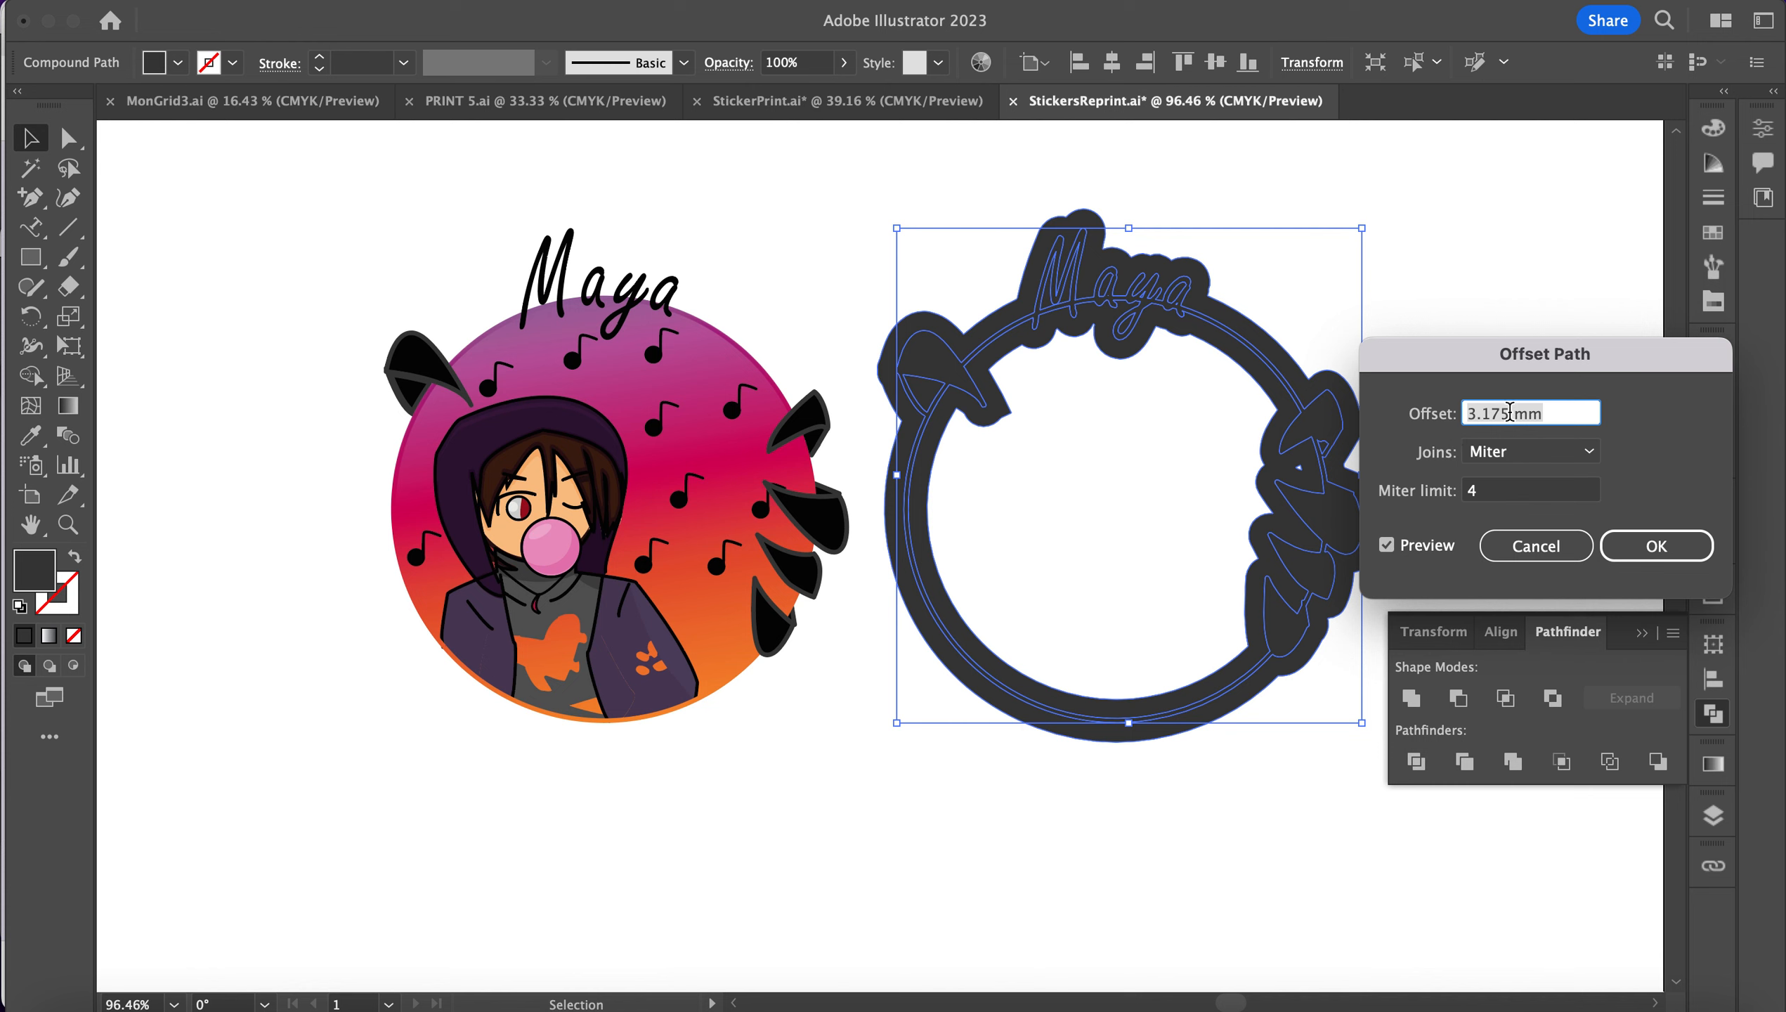
text(3 mm)
key(Down)
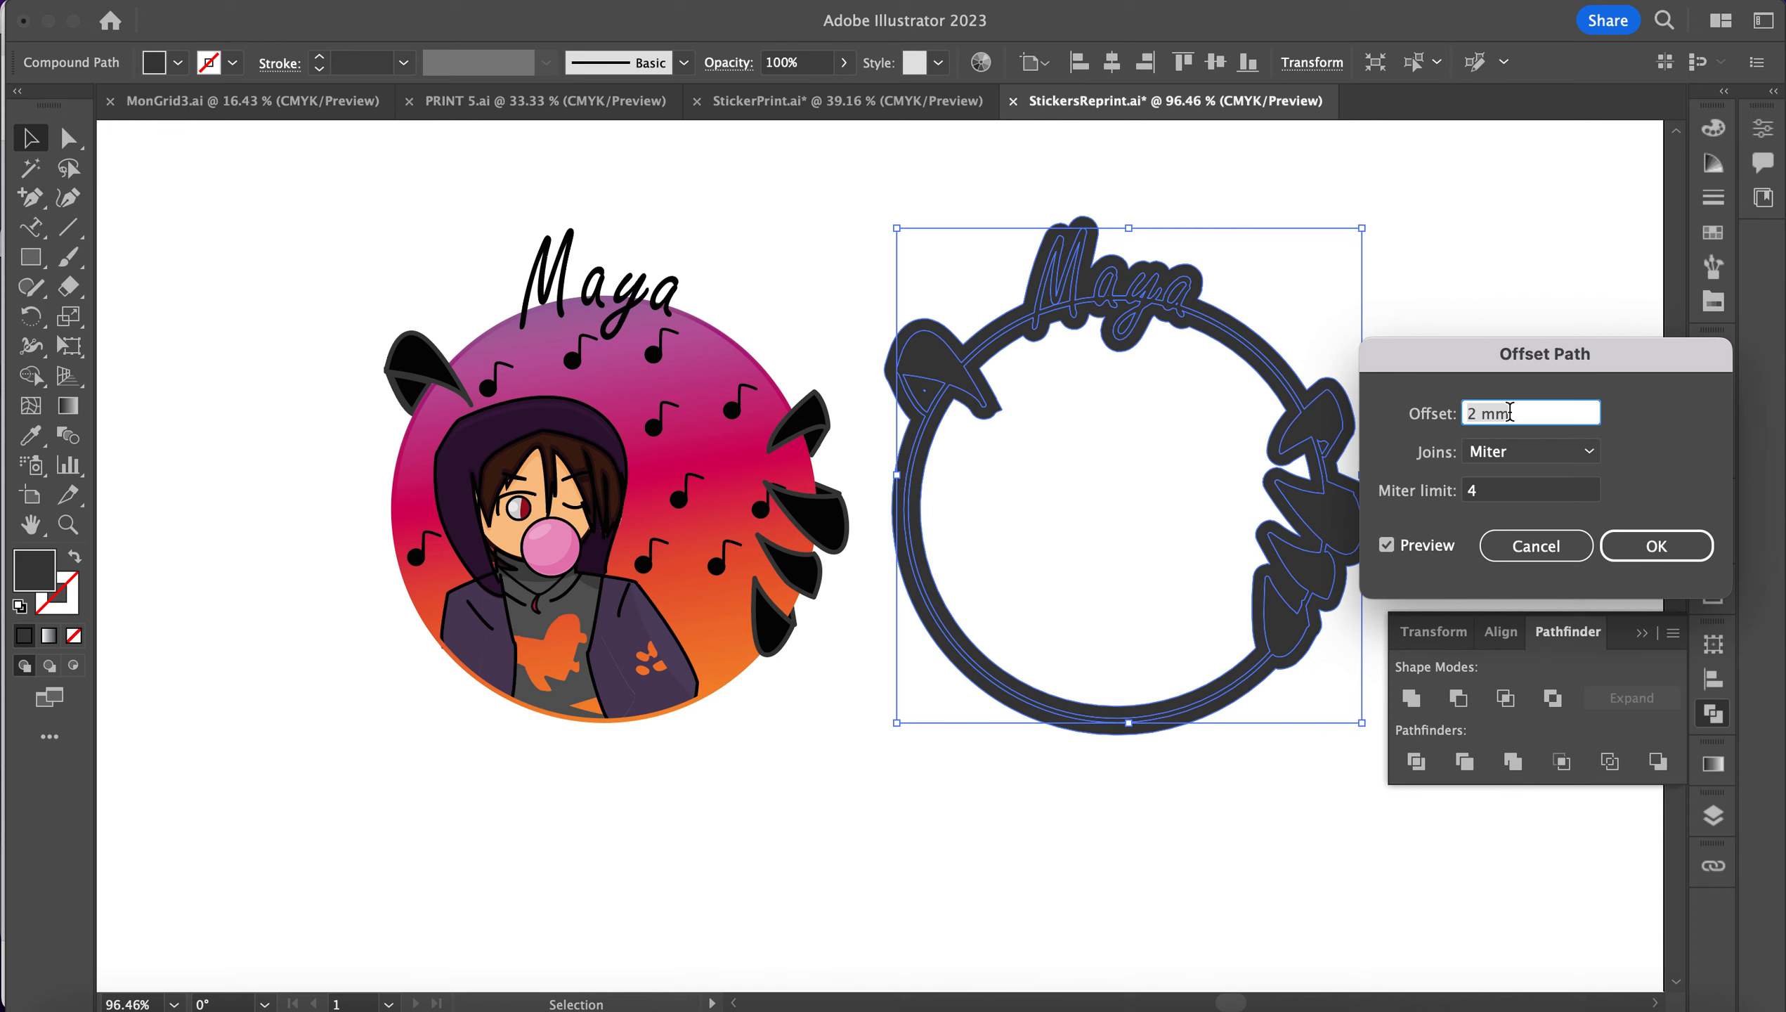
click(1638, 554)
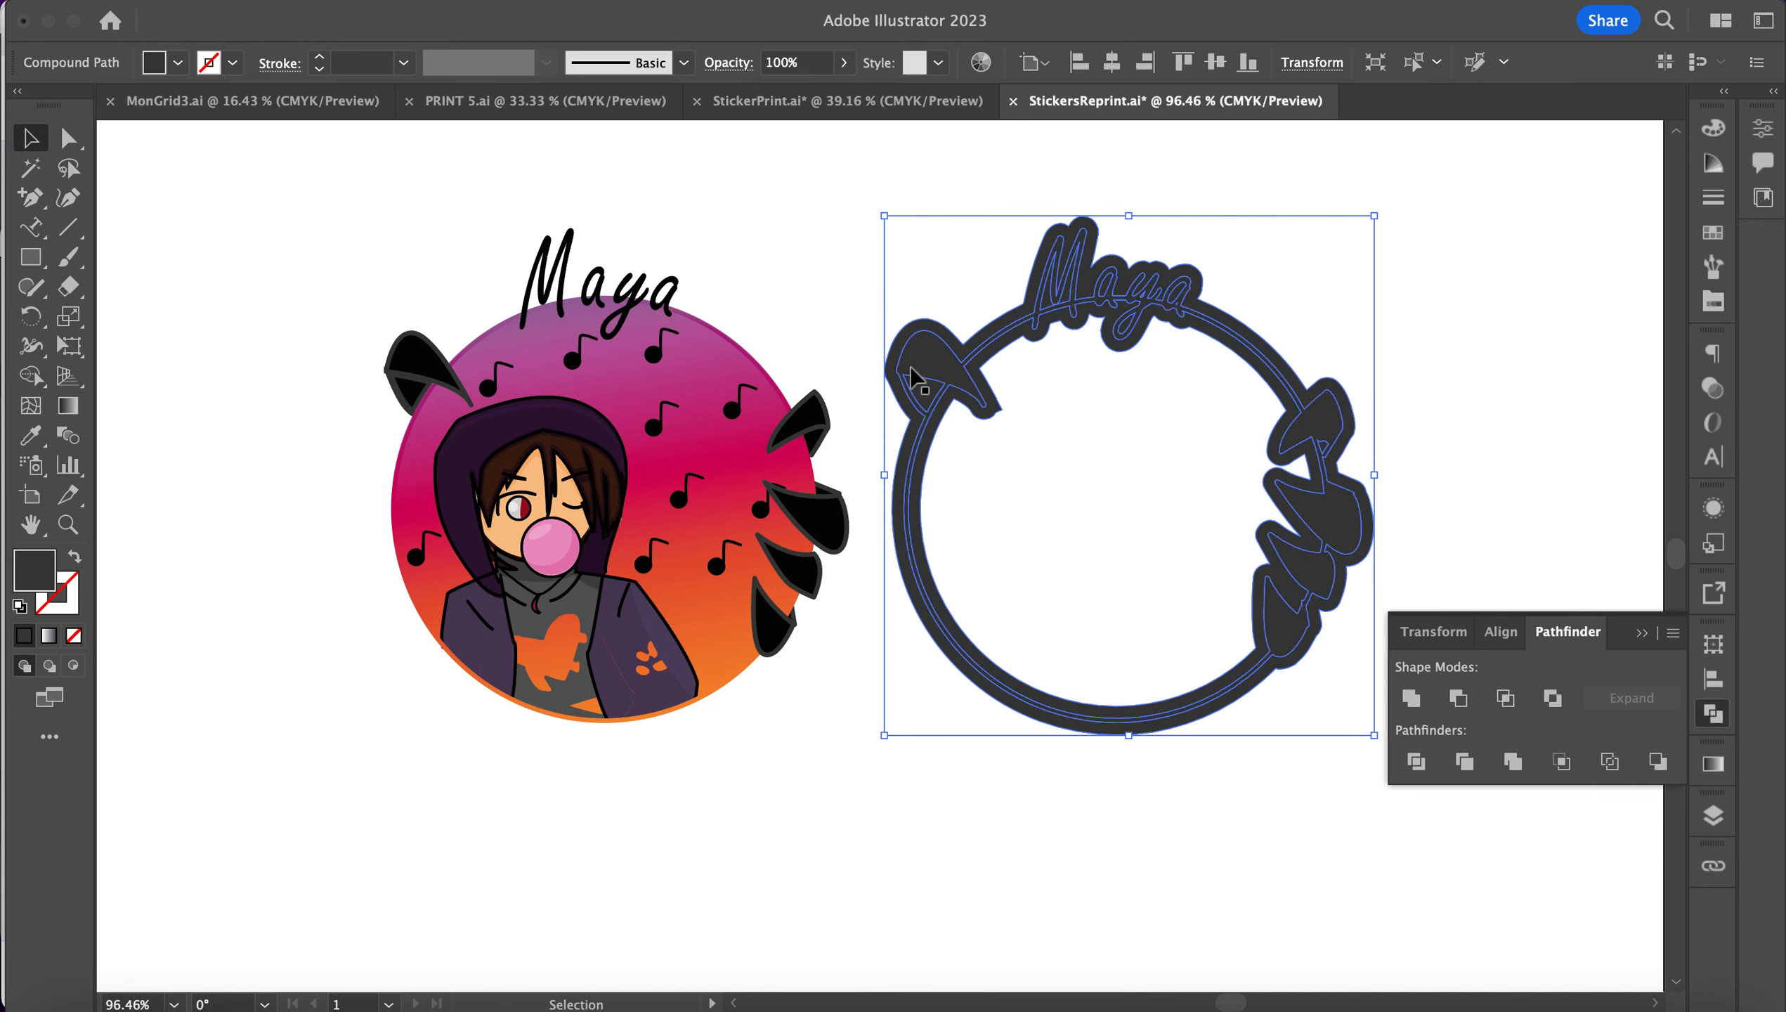
Step: Pull the offset shape aside and delete the leftover merged lettering and ring
drag(904, 411, 595, 401)
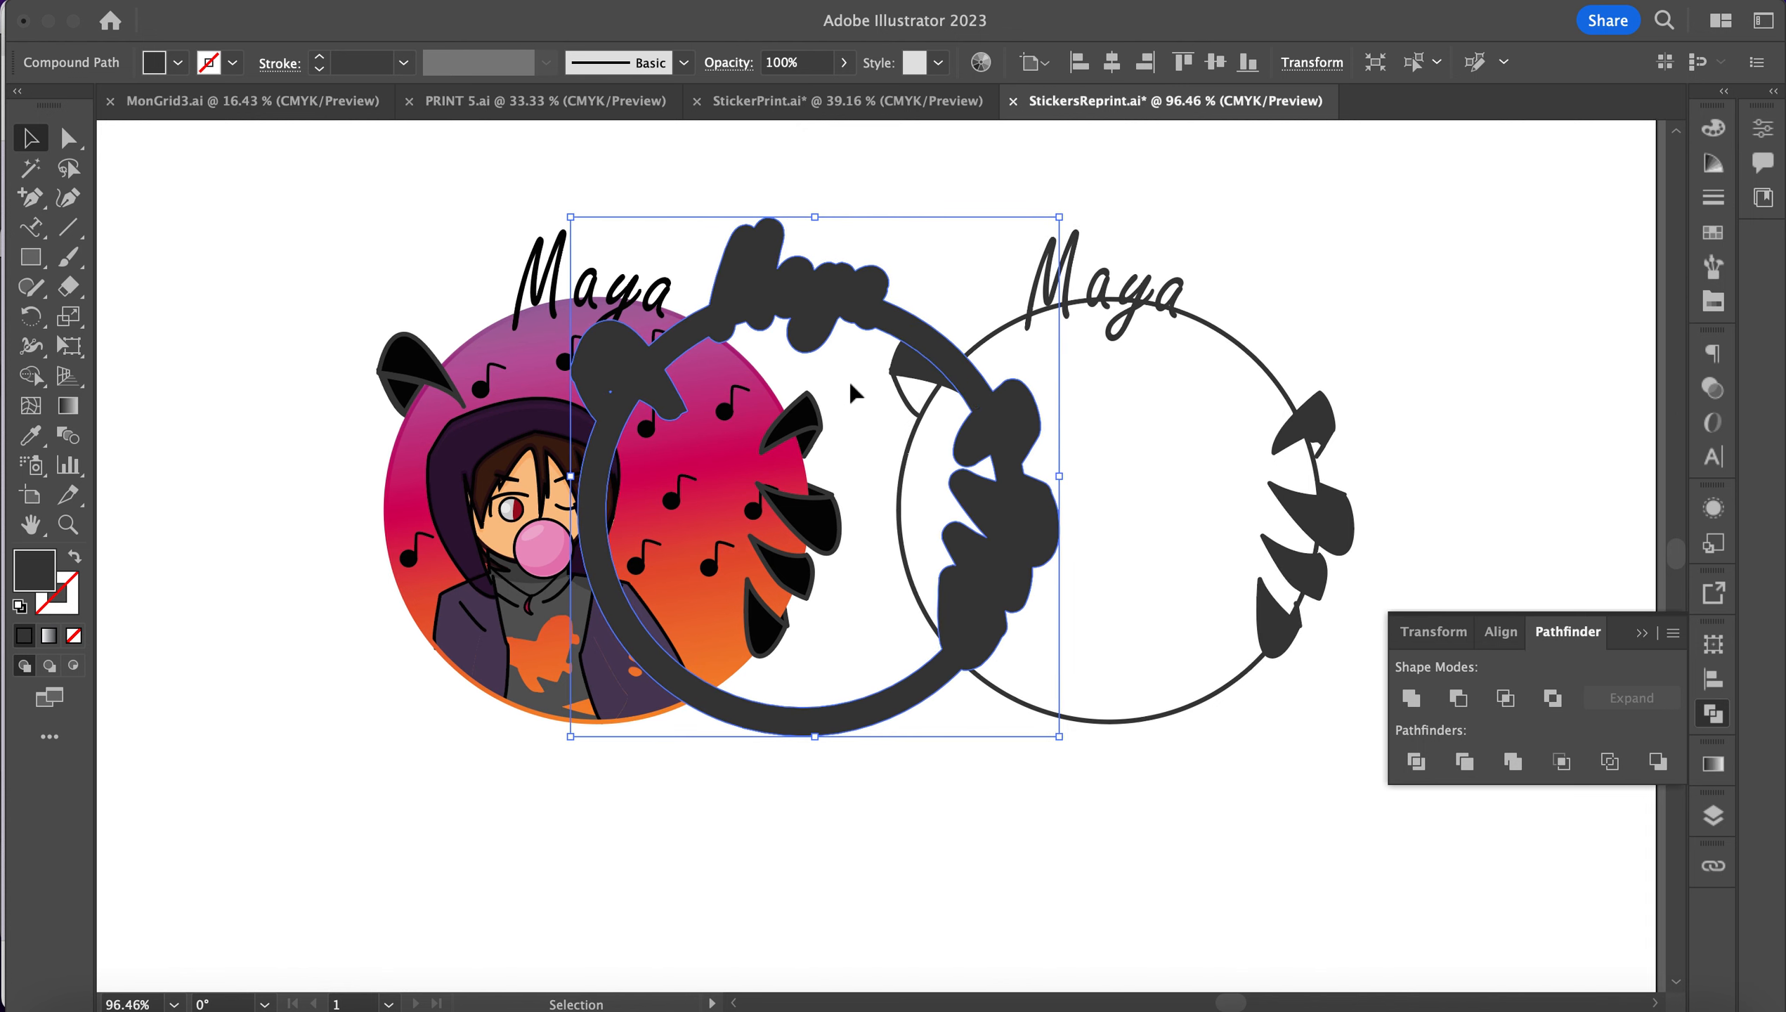
scroll(850, 391, right, 5)
drag(754, 211, 1064, 642)
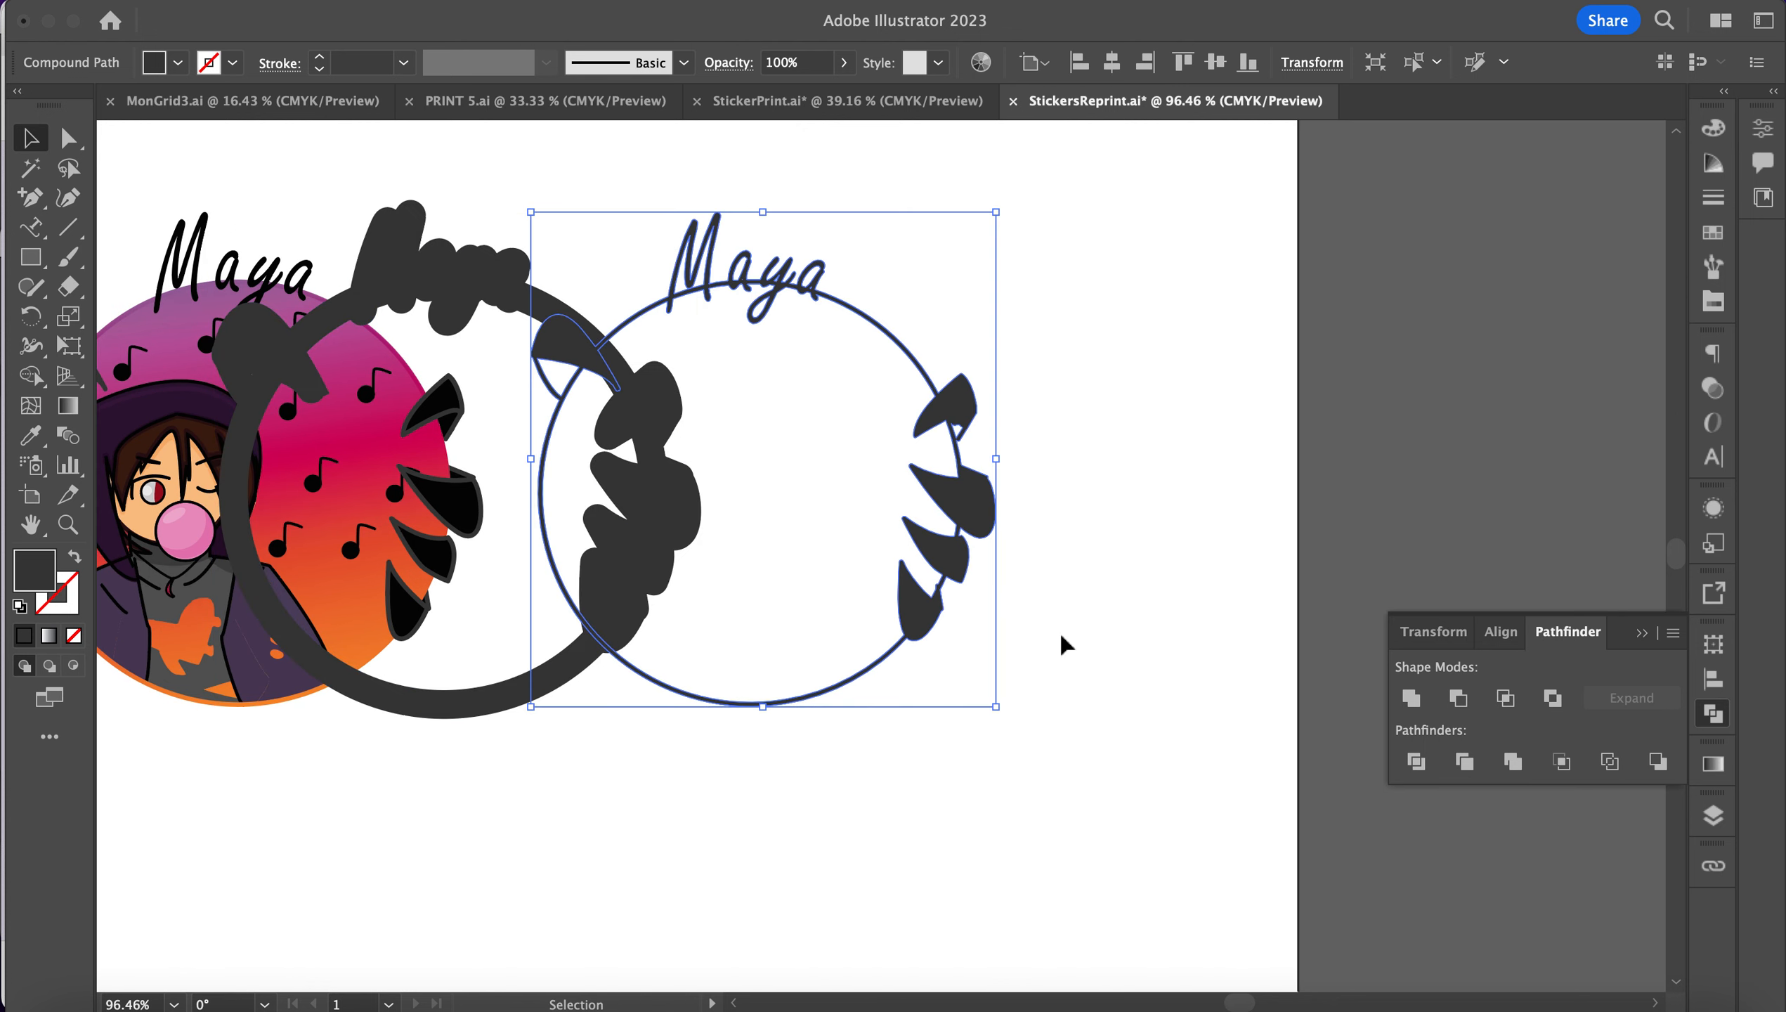
key(Delete)
Step: Move the offset shape straight to the right, clear of the sticker
drag(399, 271, 706, 273)
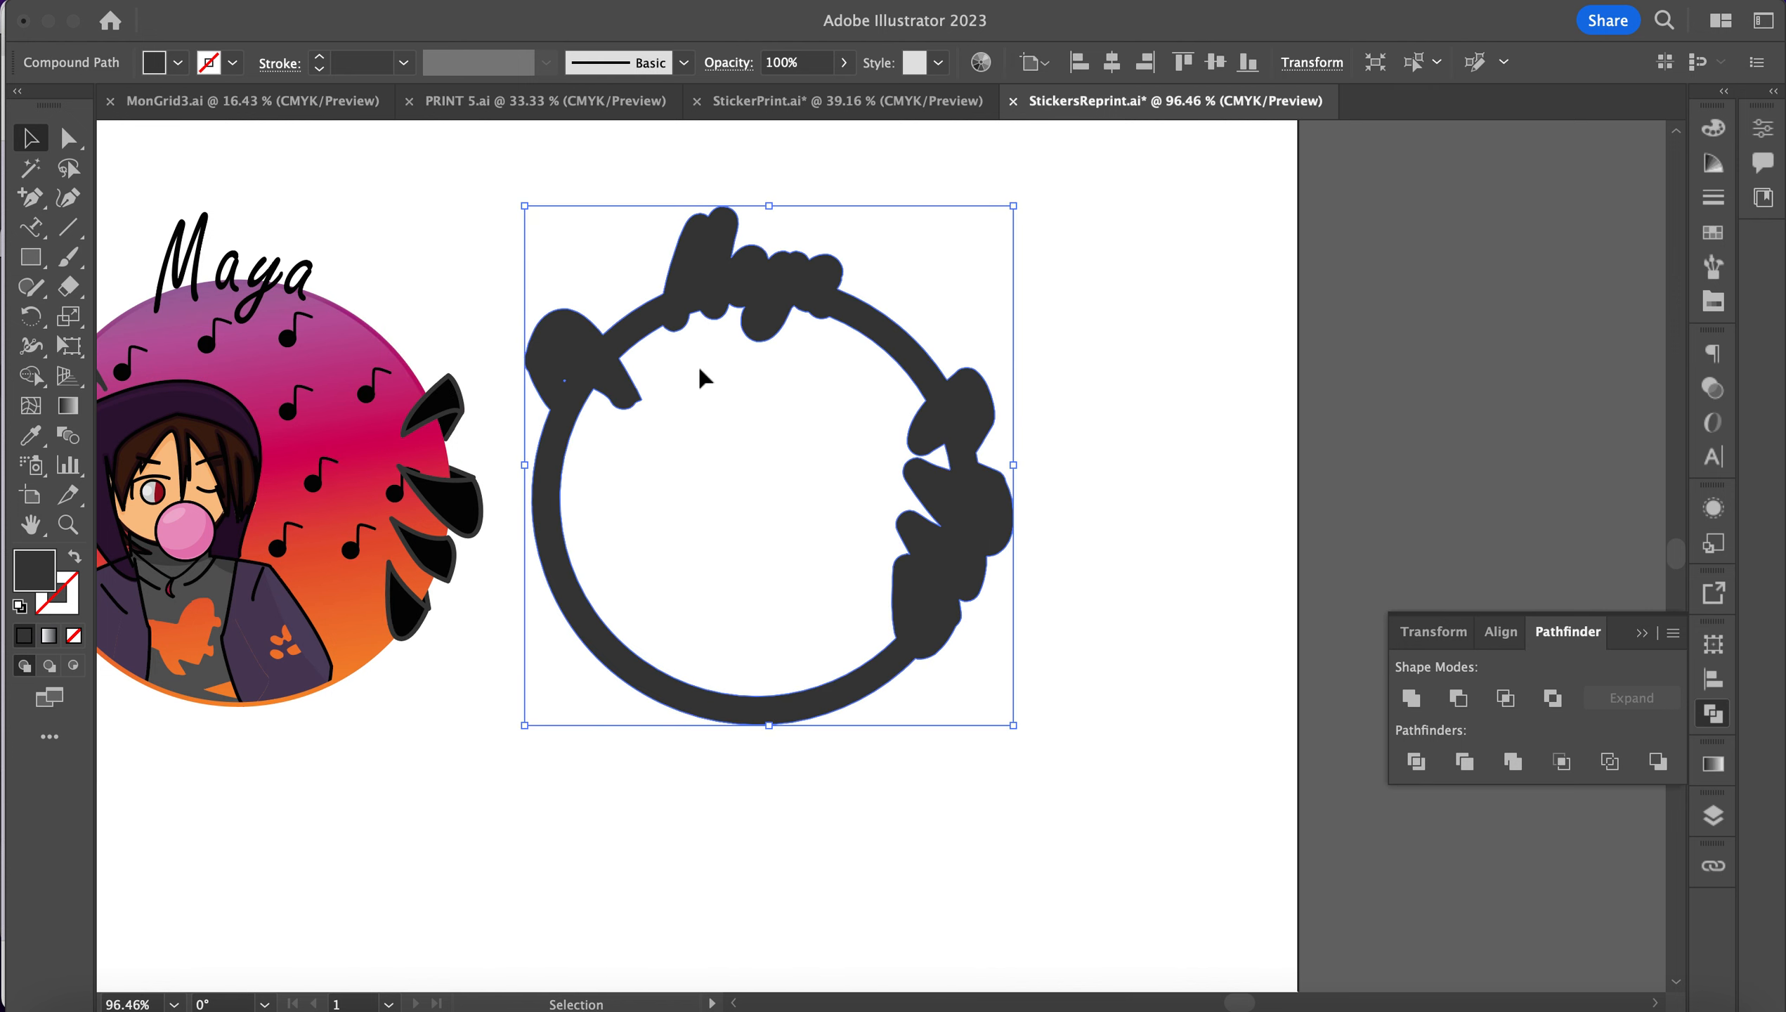
key(super+z)
drag(458, 289, 798, 285)
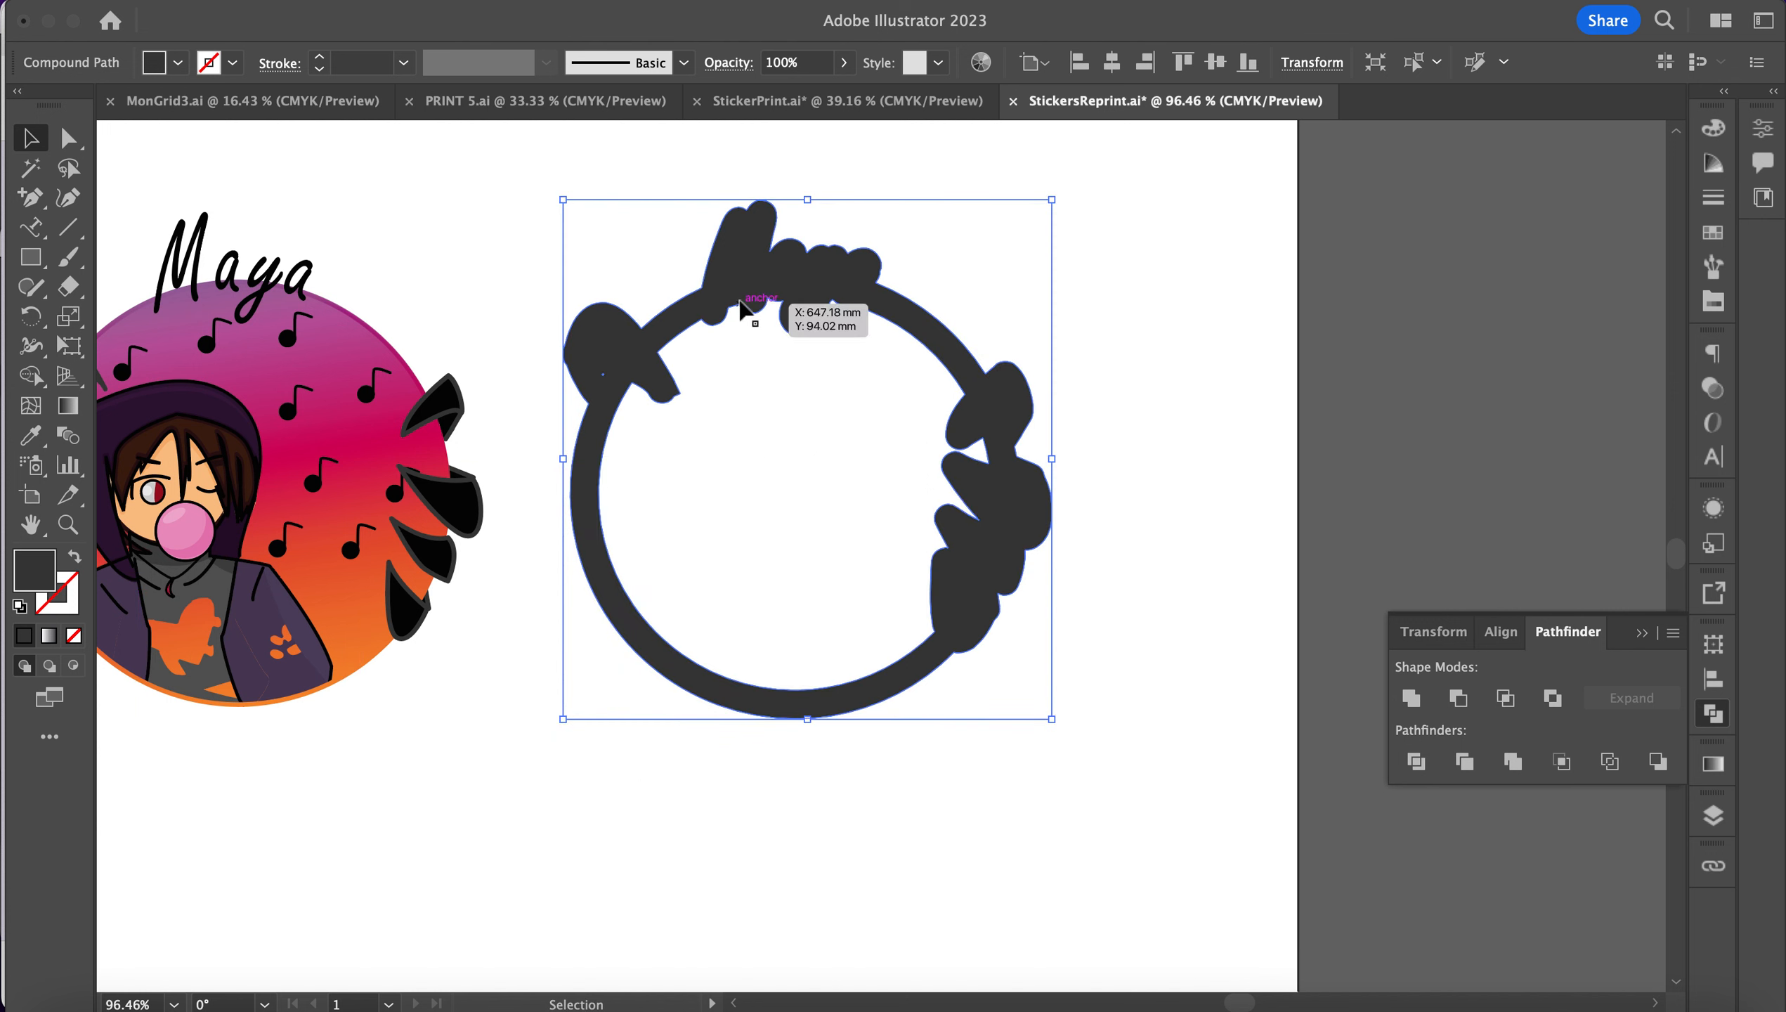
Step: Swap the offset shape's fill to a stroke and delete its inner contour with Direct Selection
click(74, 556)
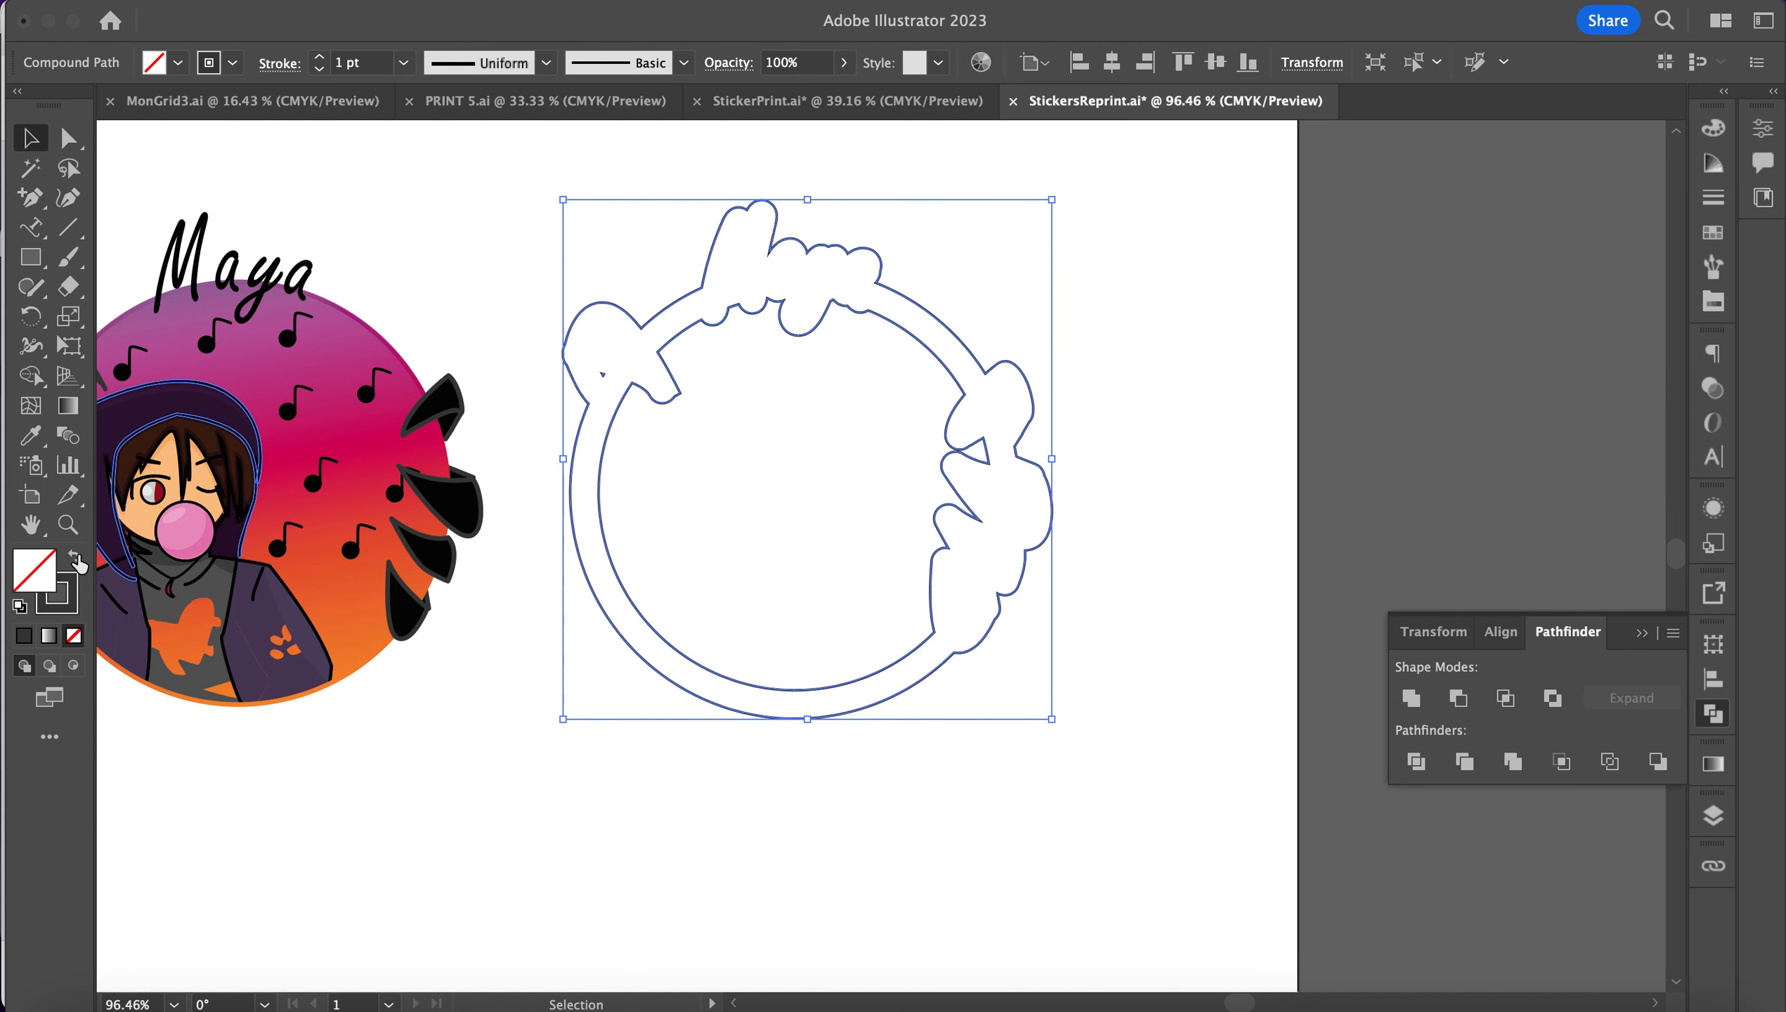
click(760, 505)
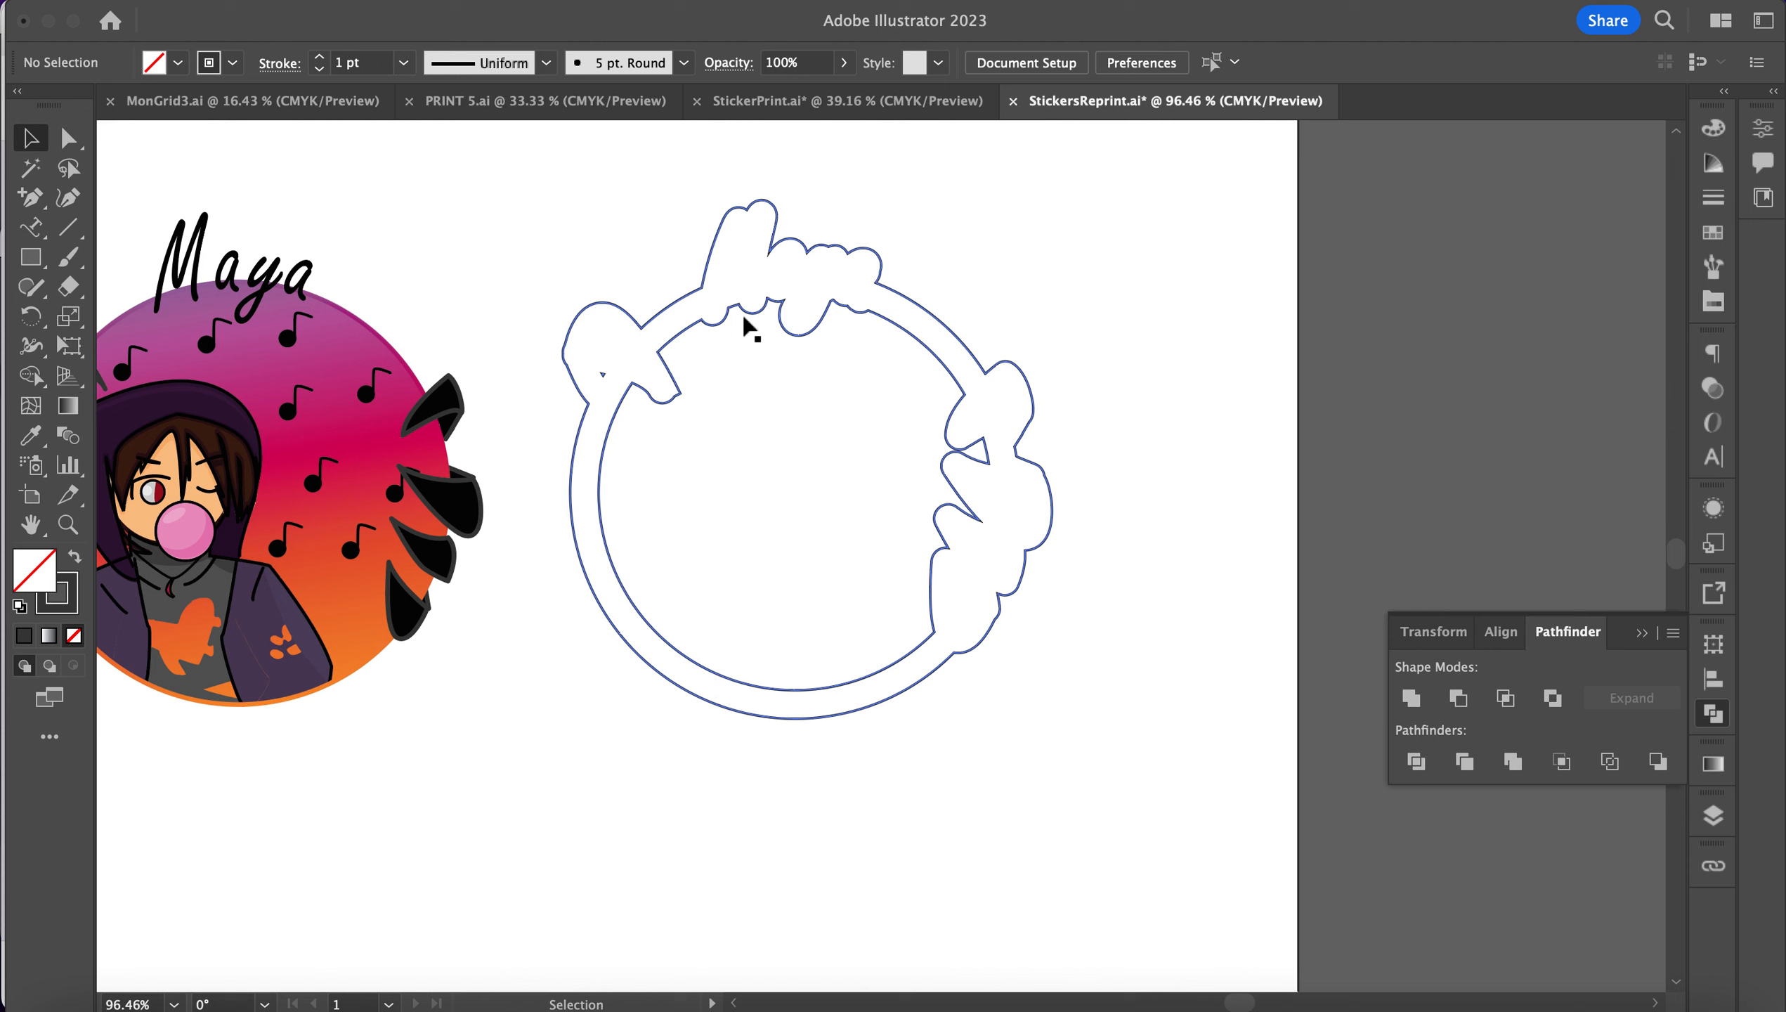
click(78, 146)
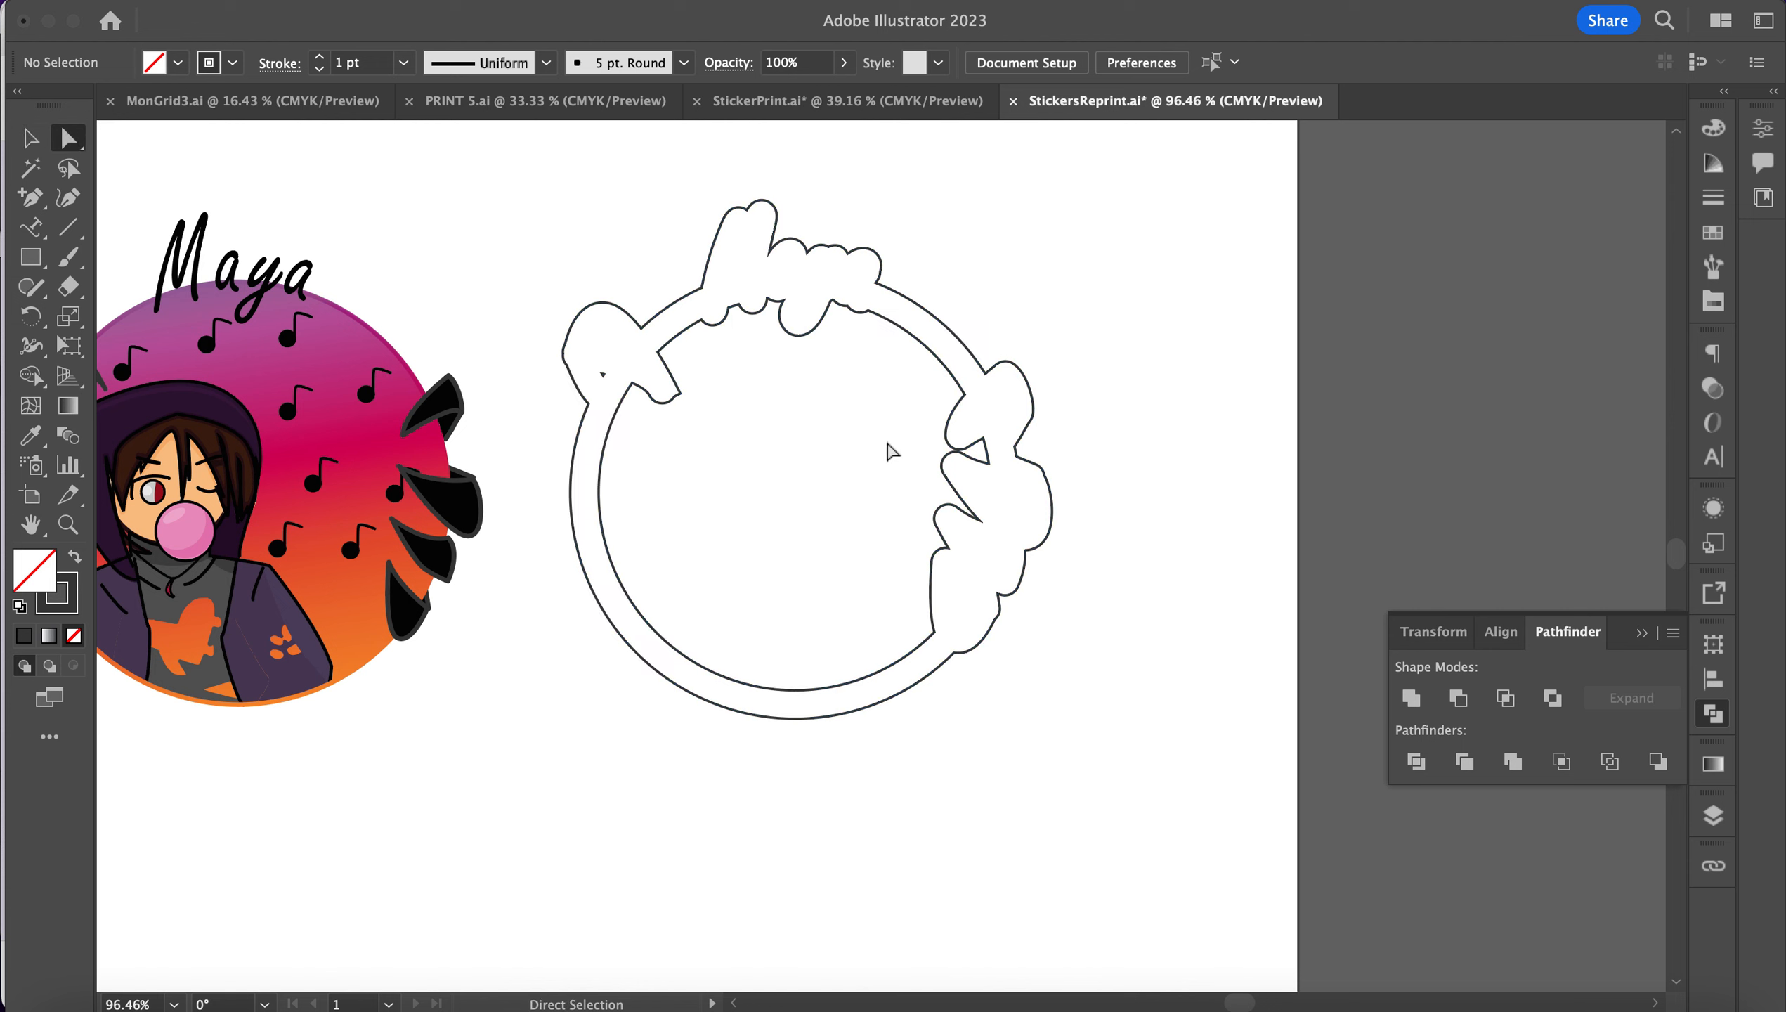
drag(833, 387, 729, 303)
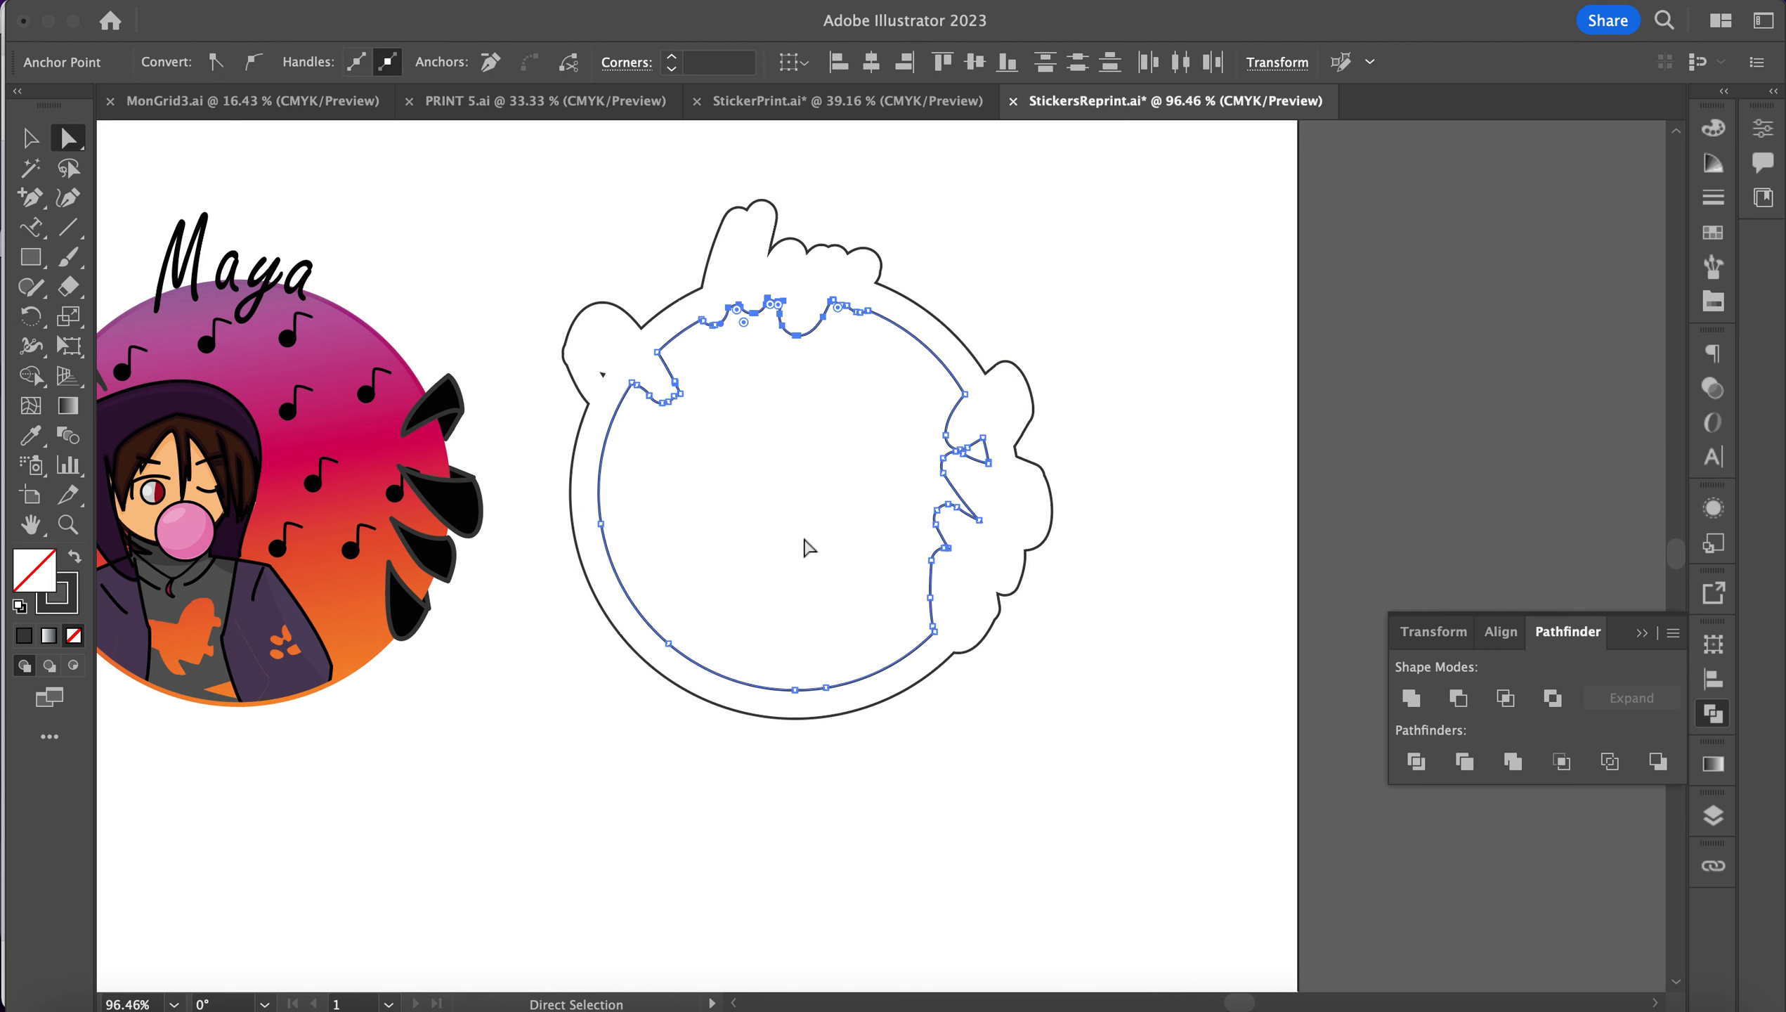
key(Delete)
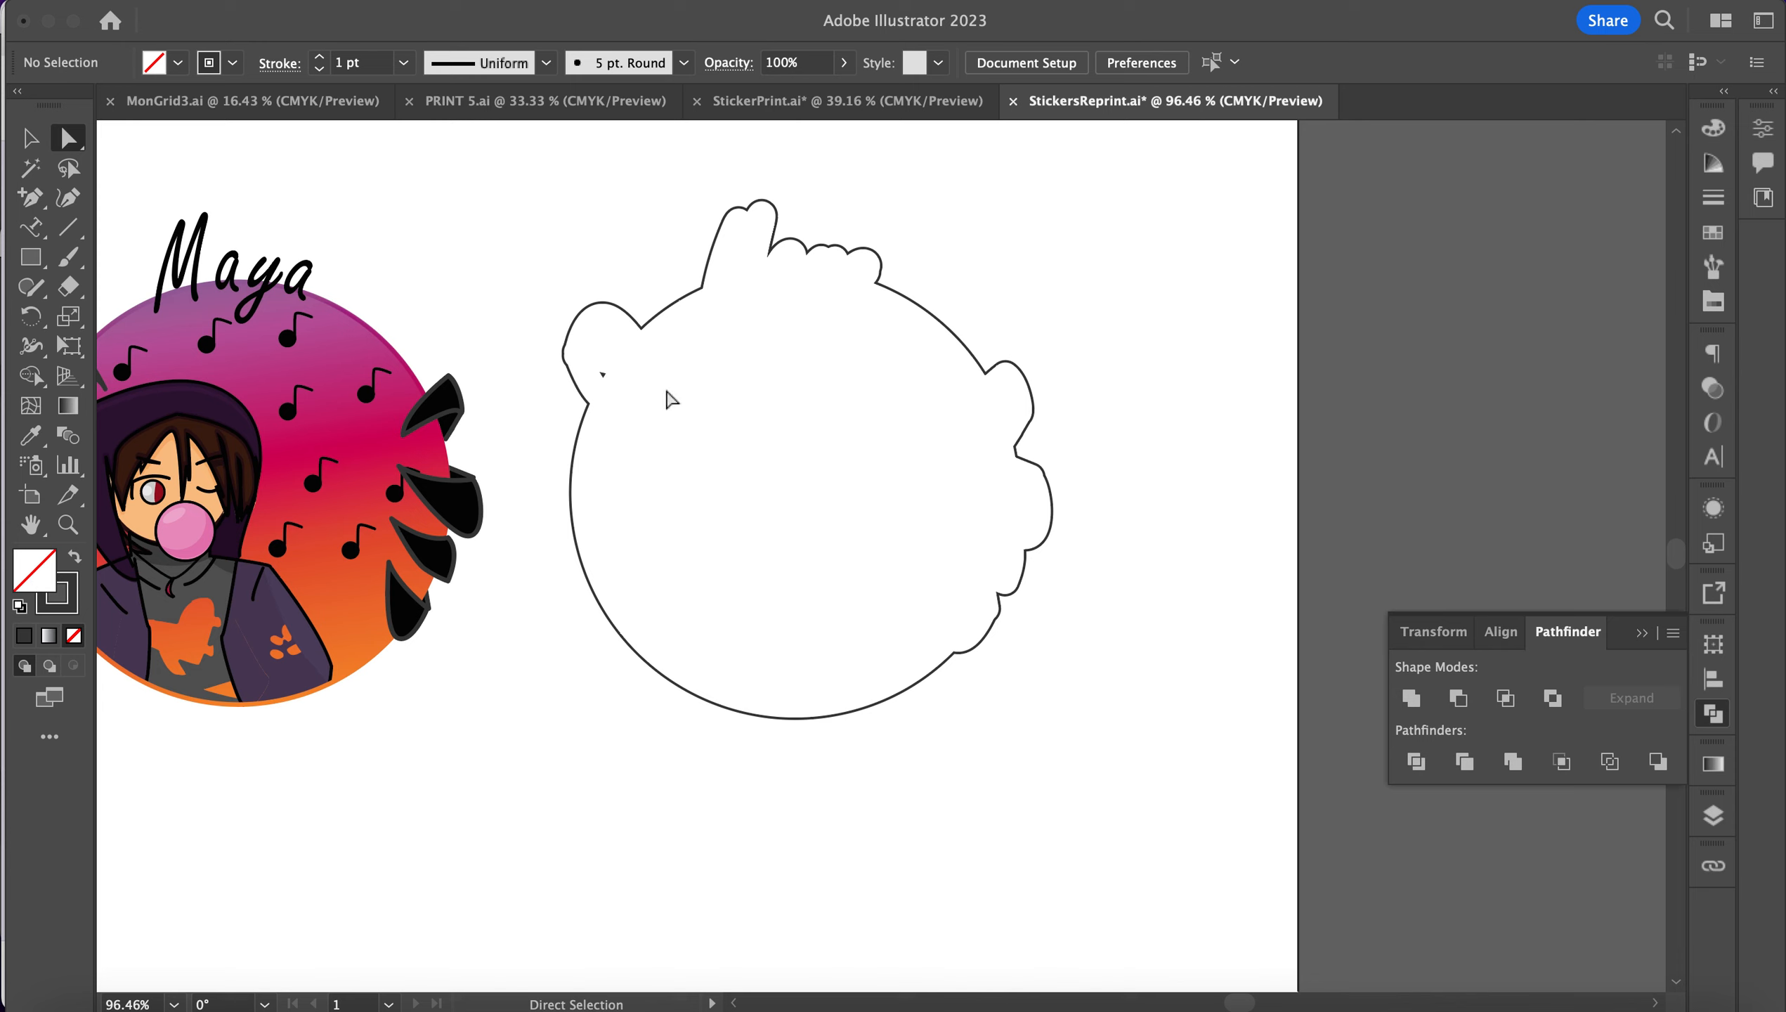
click(600, 369)
click(910, 410)
Step: Apply the magenta CutContour spot swatch (C0 M100 Y0 K0) to the outer cut-line path
click(1712, 232)
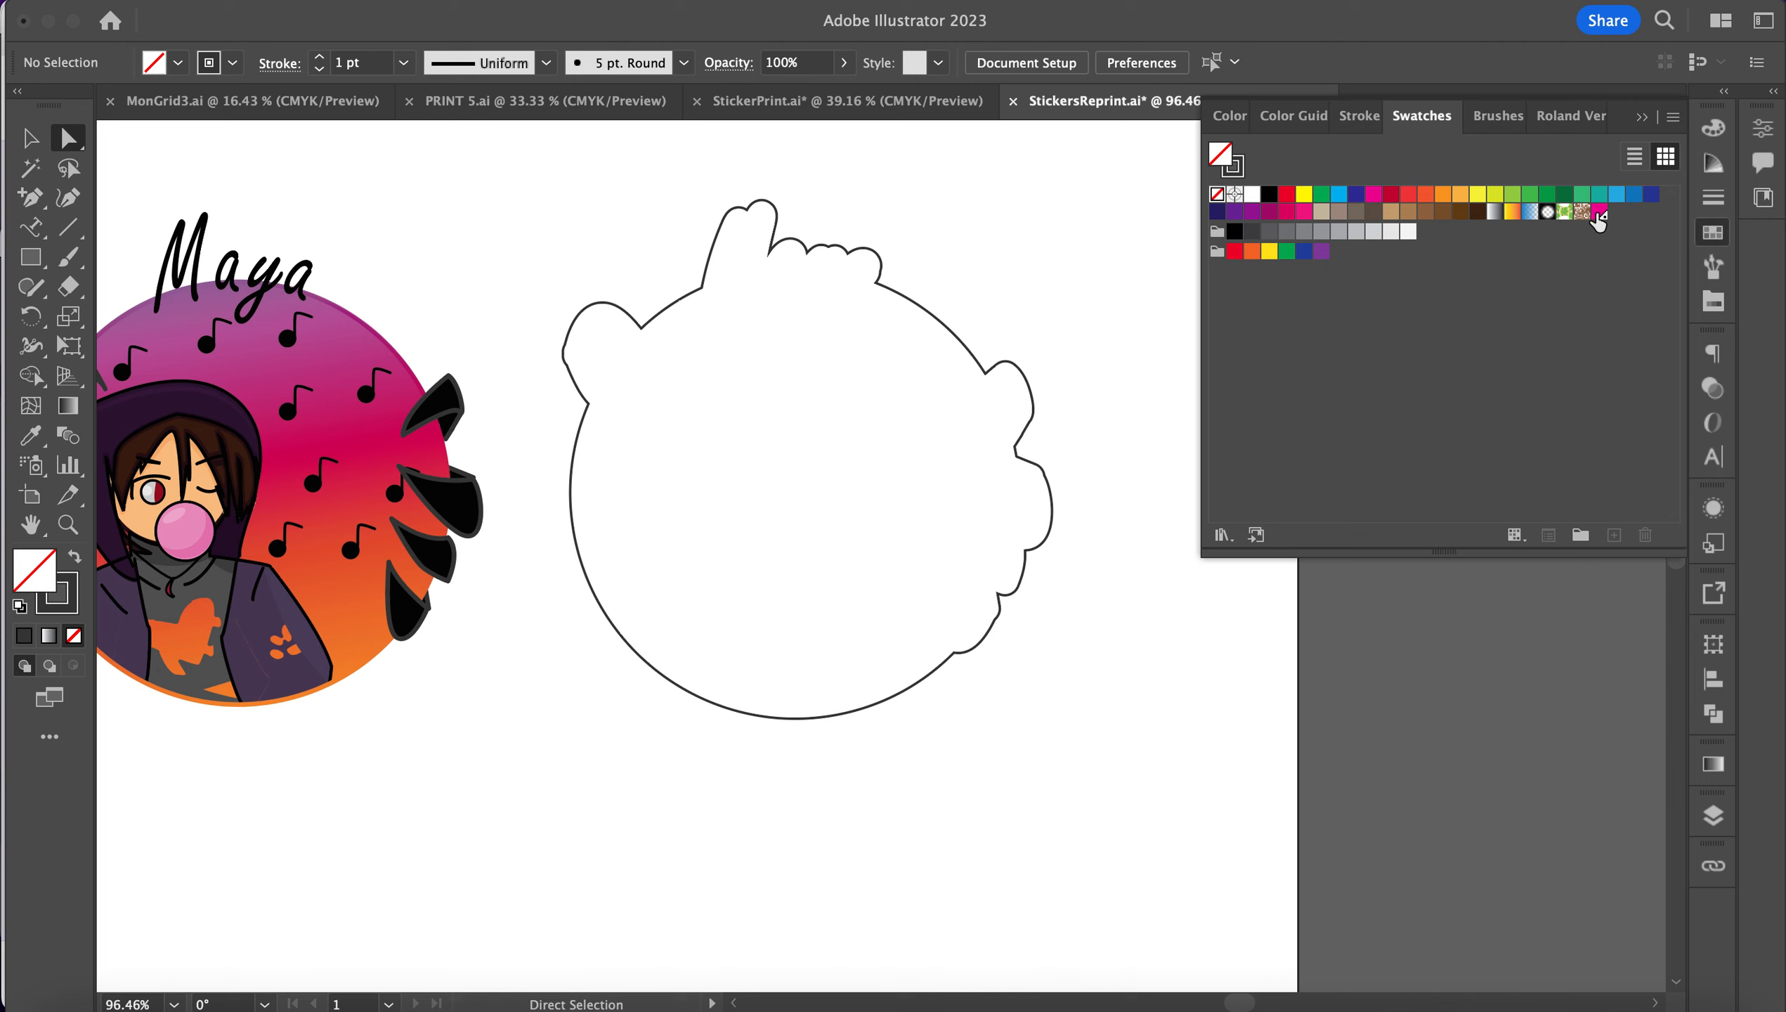
click(1598, 213)
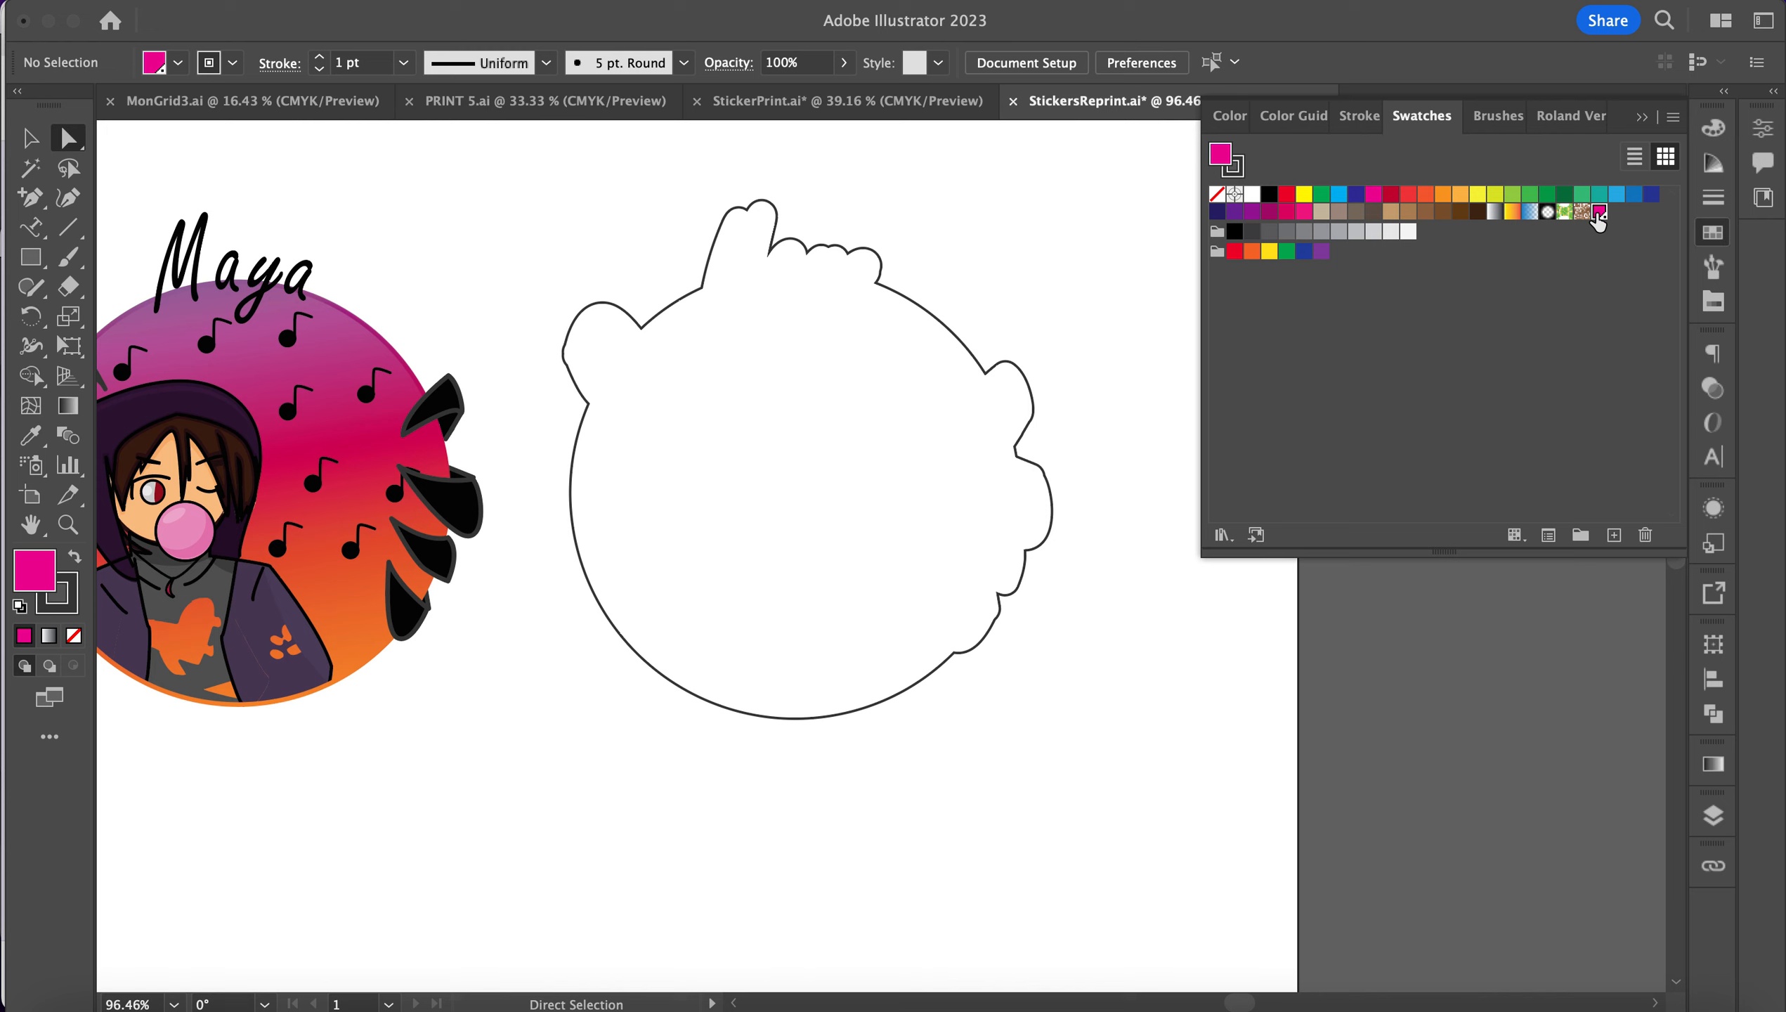
key(slash)
click(637, 329)
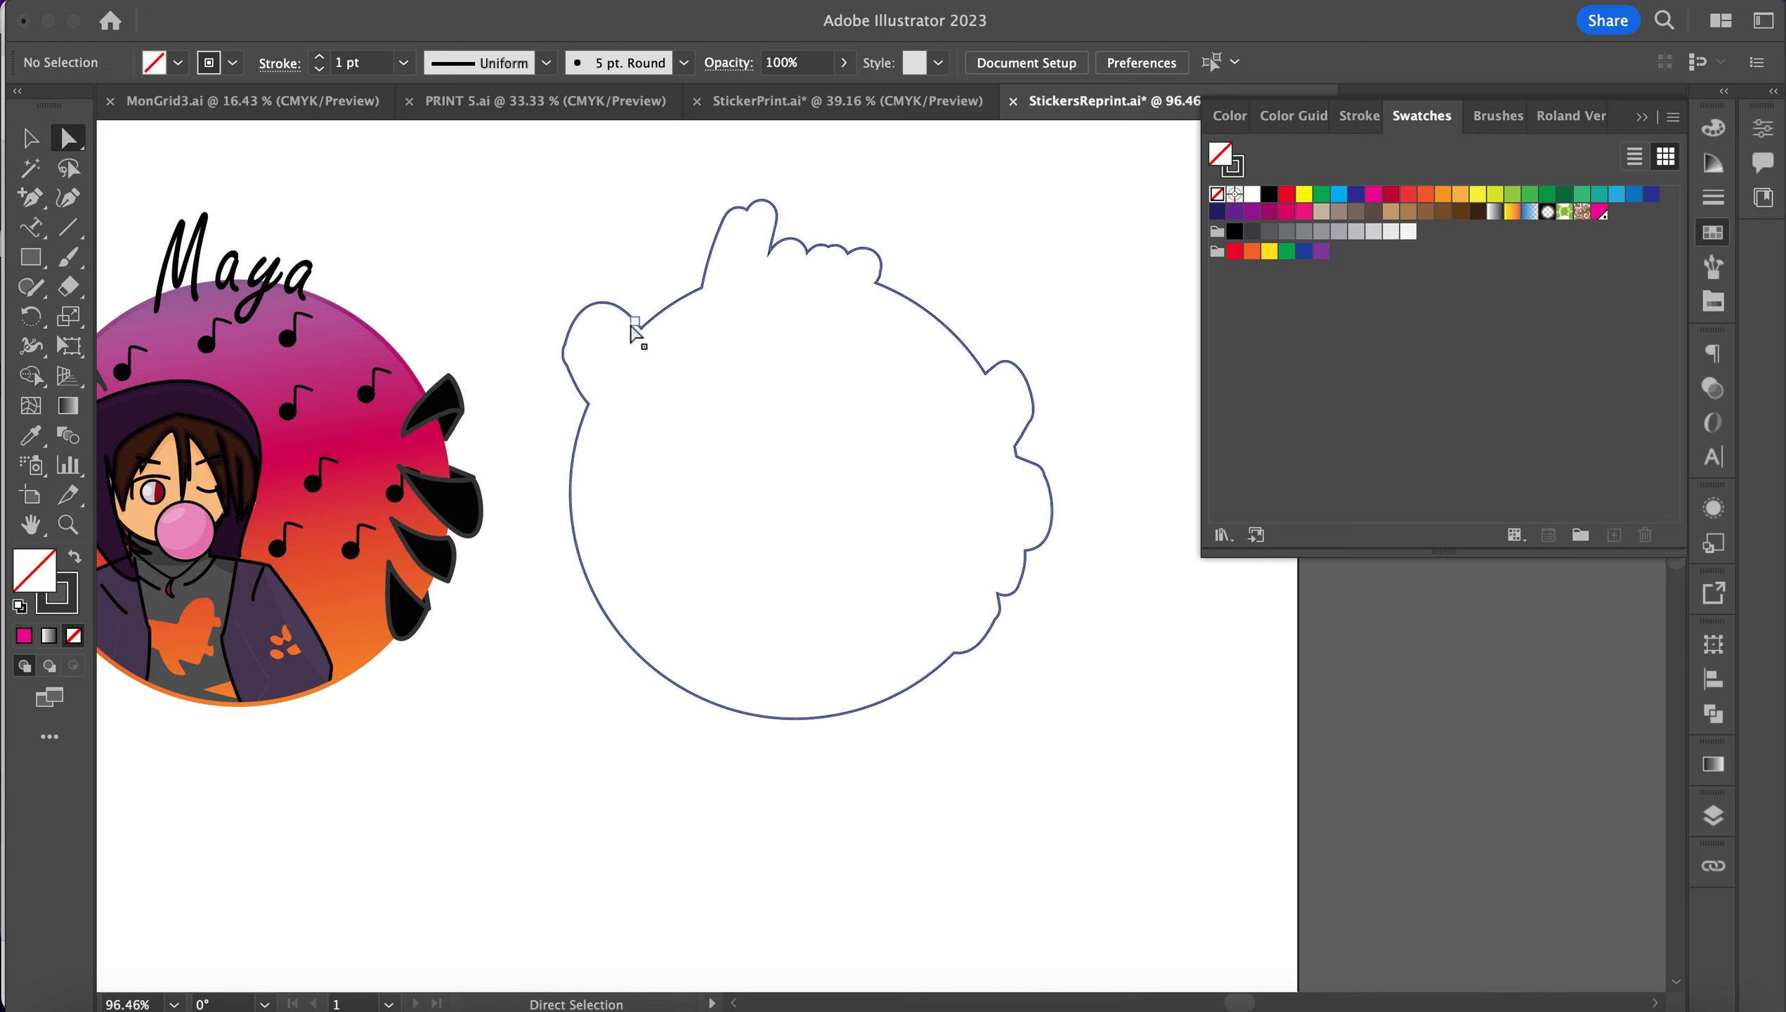
double_click(1598, 213)
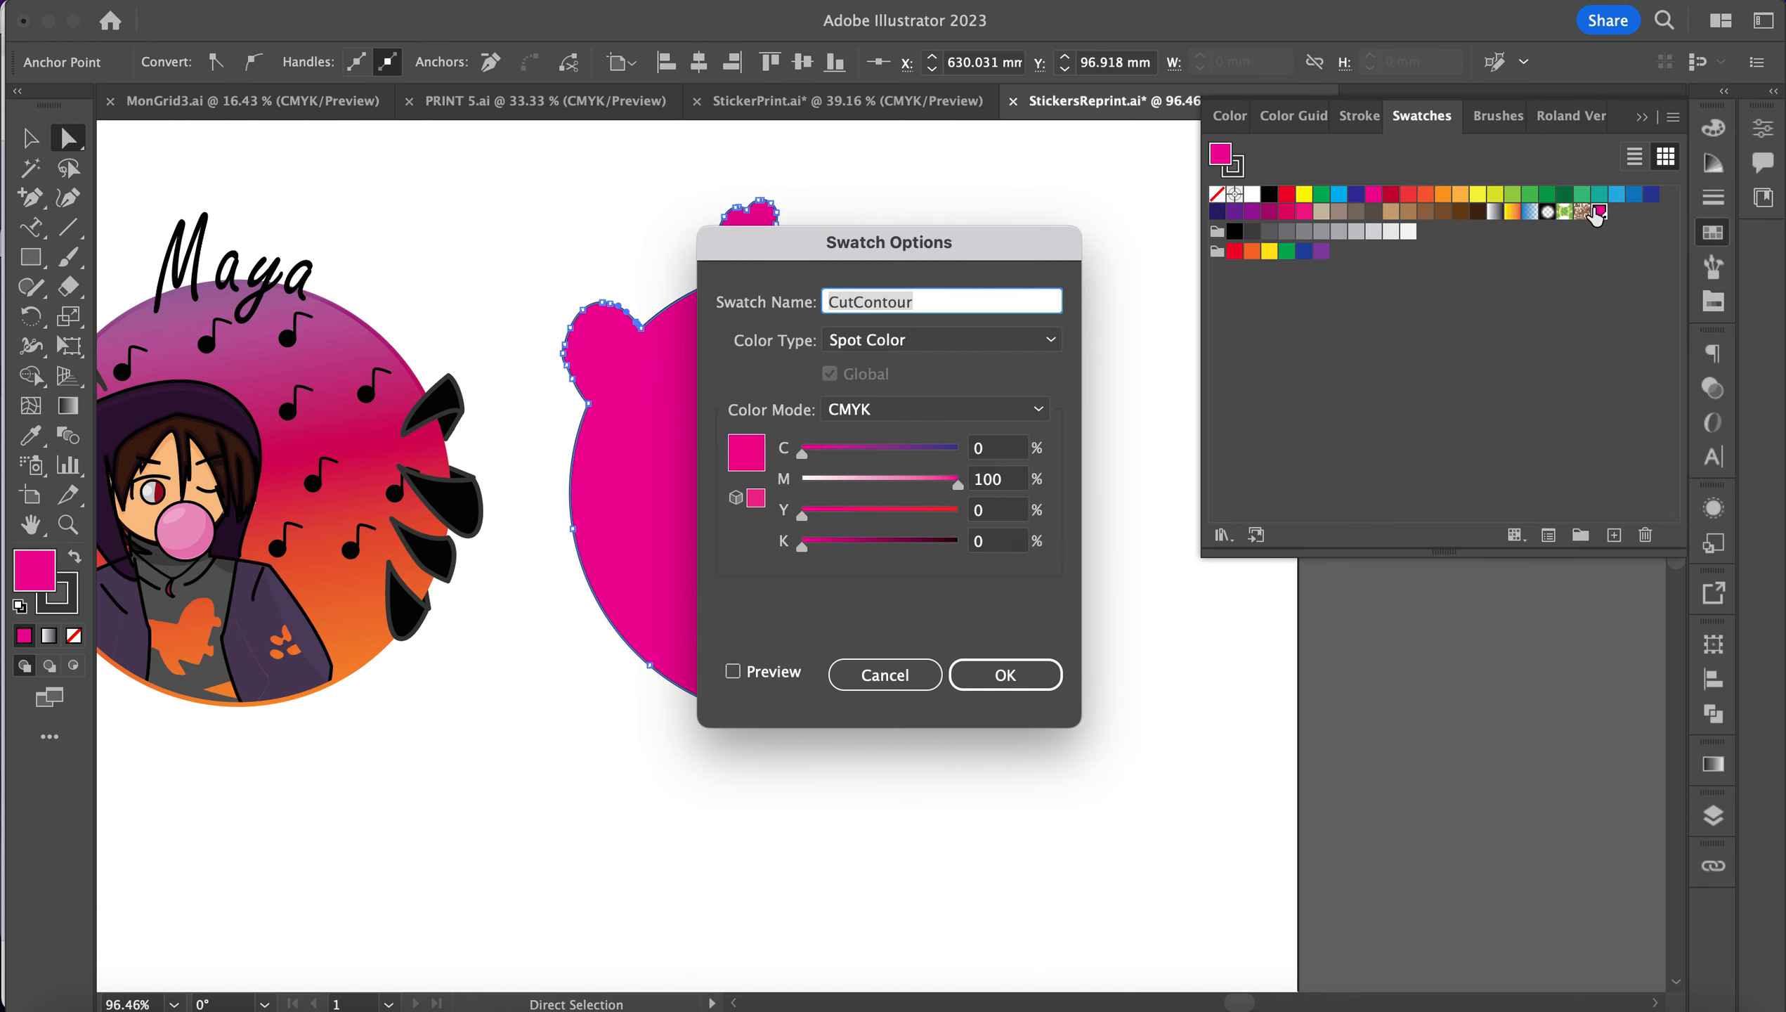
click(882, 674)
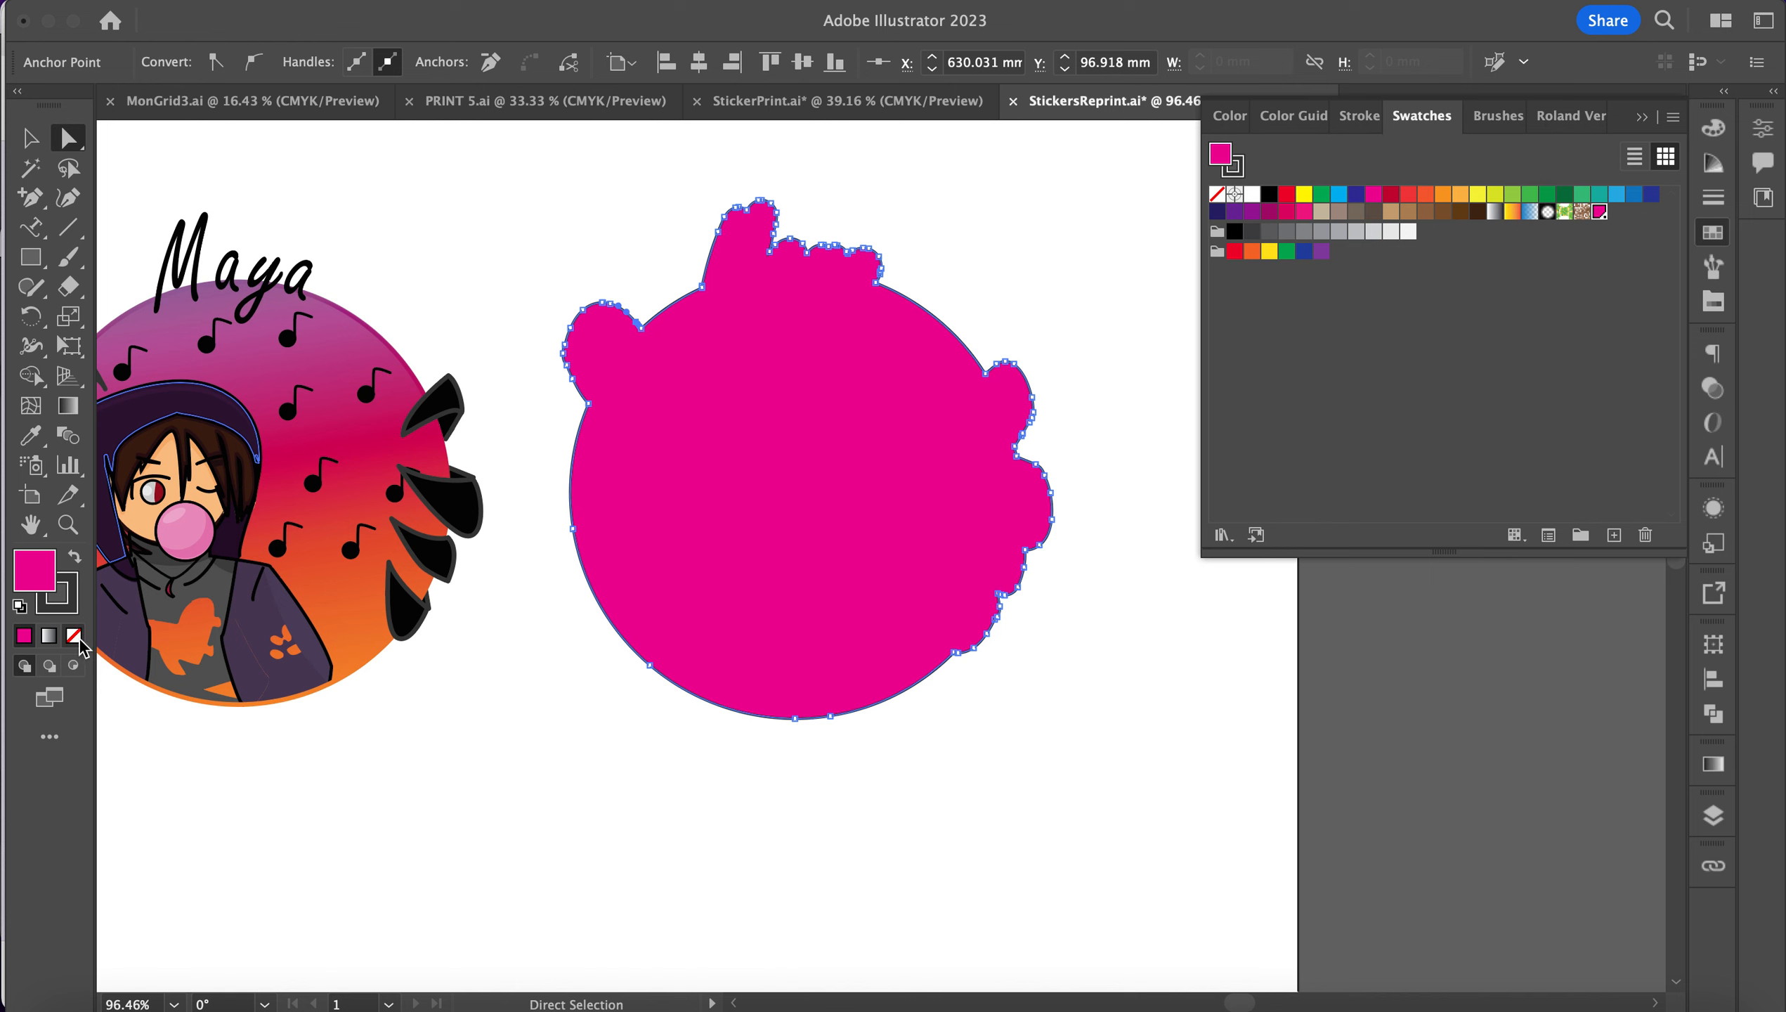
Step: Make the offset shape a magenta outline with no fill, then switch to Chrome
click(74, 561)
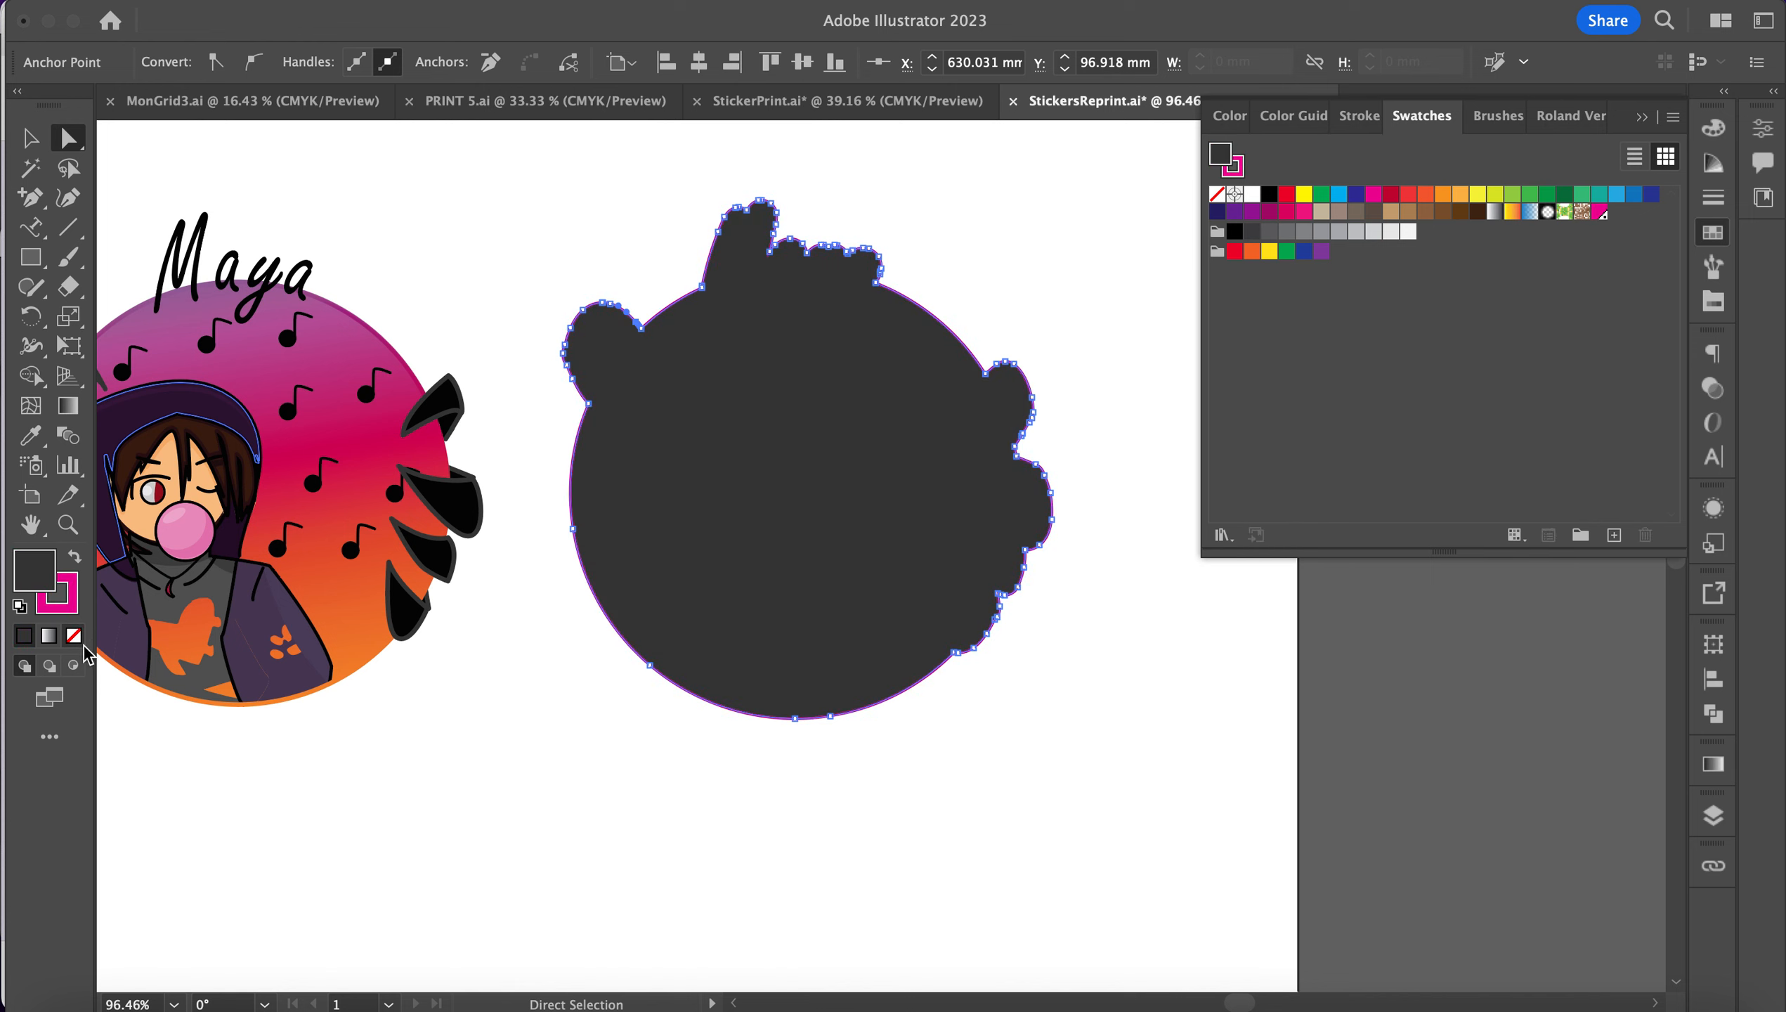
click(74, 636)
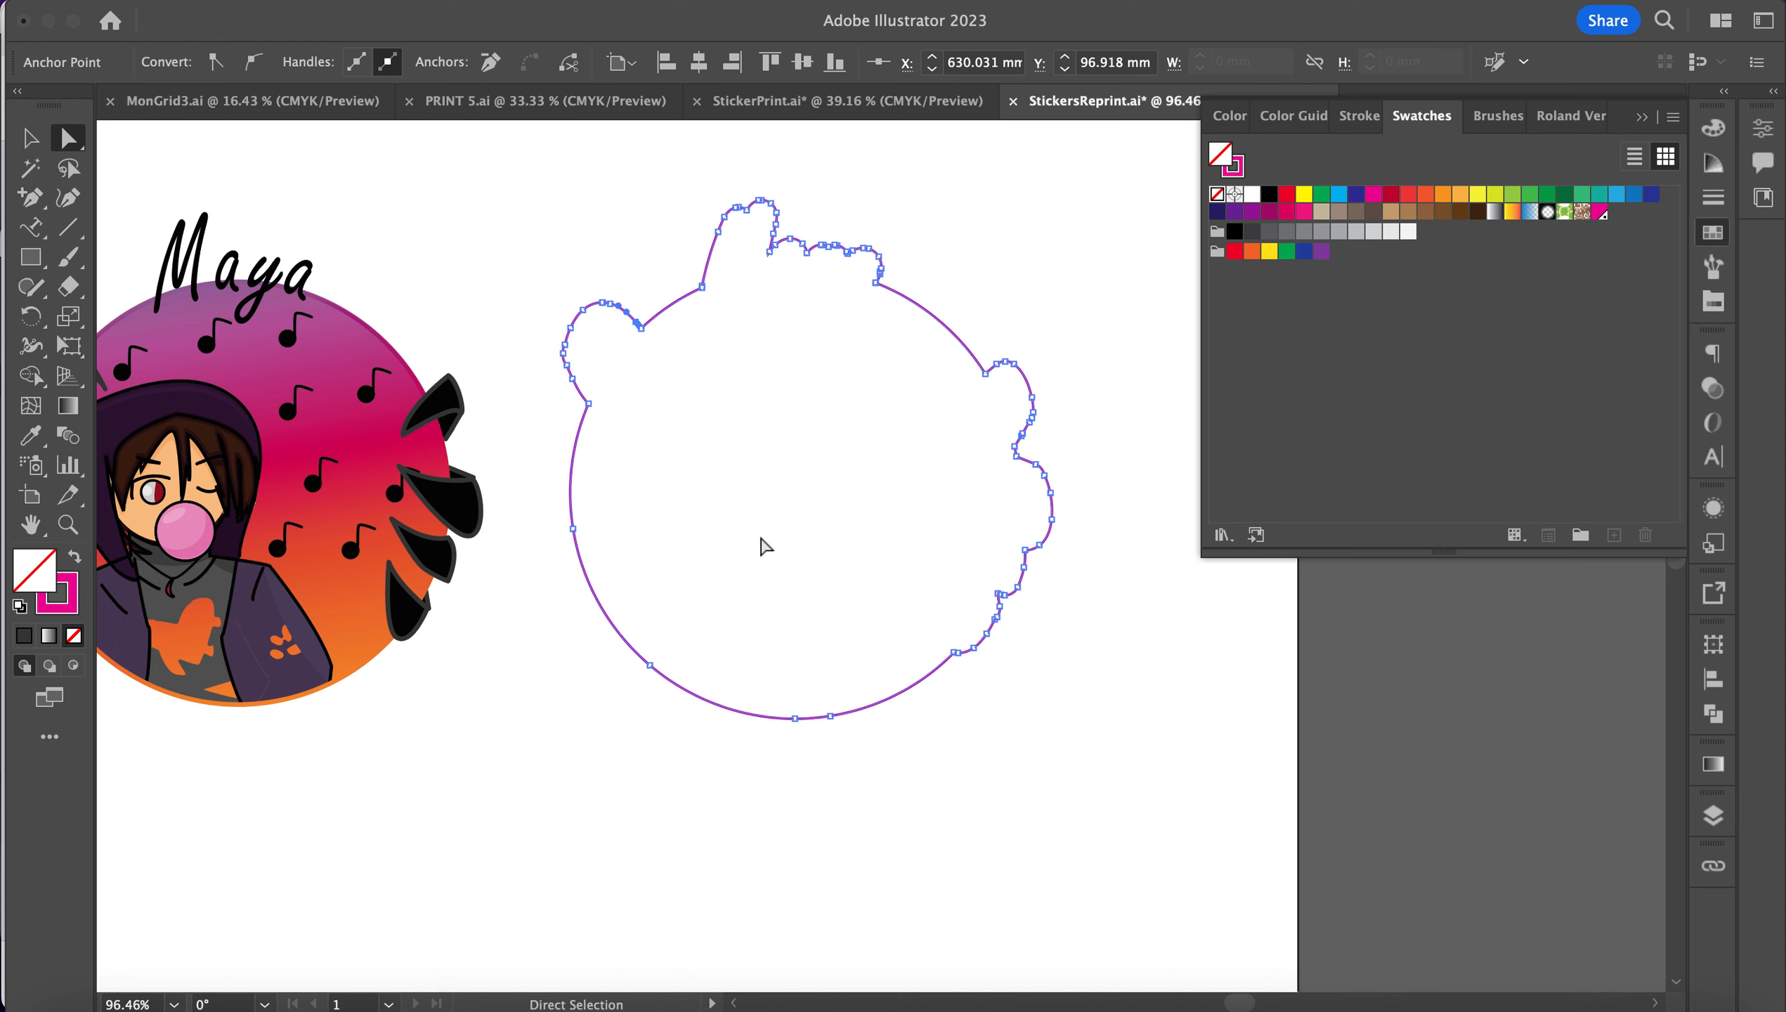
click(186, 997)
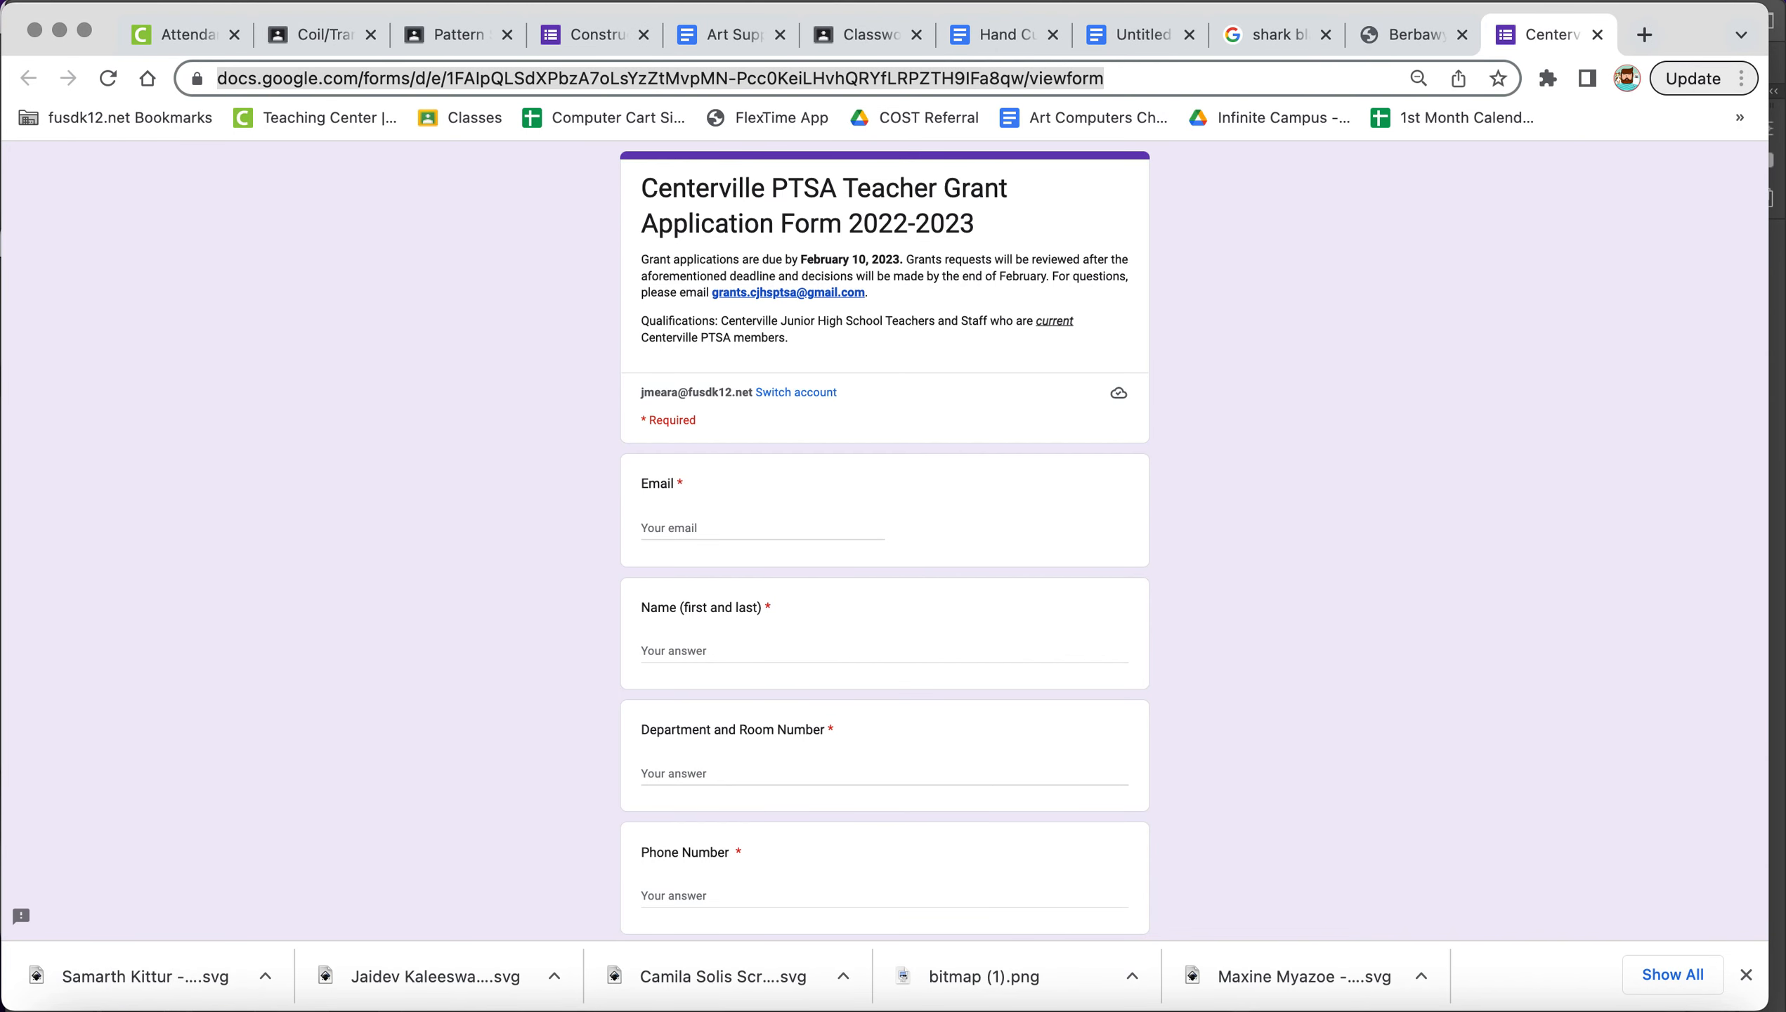
Step: Download Roland VersaWorks.ai via the Roland Adobe Color Swatch link on Berbawy's Maker Space Resources page
click(1437, 35)
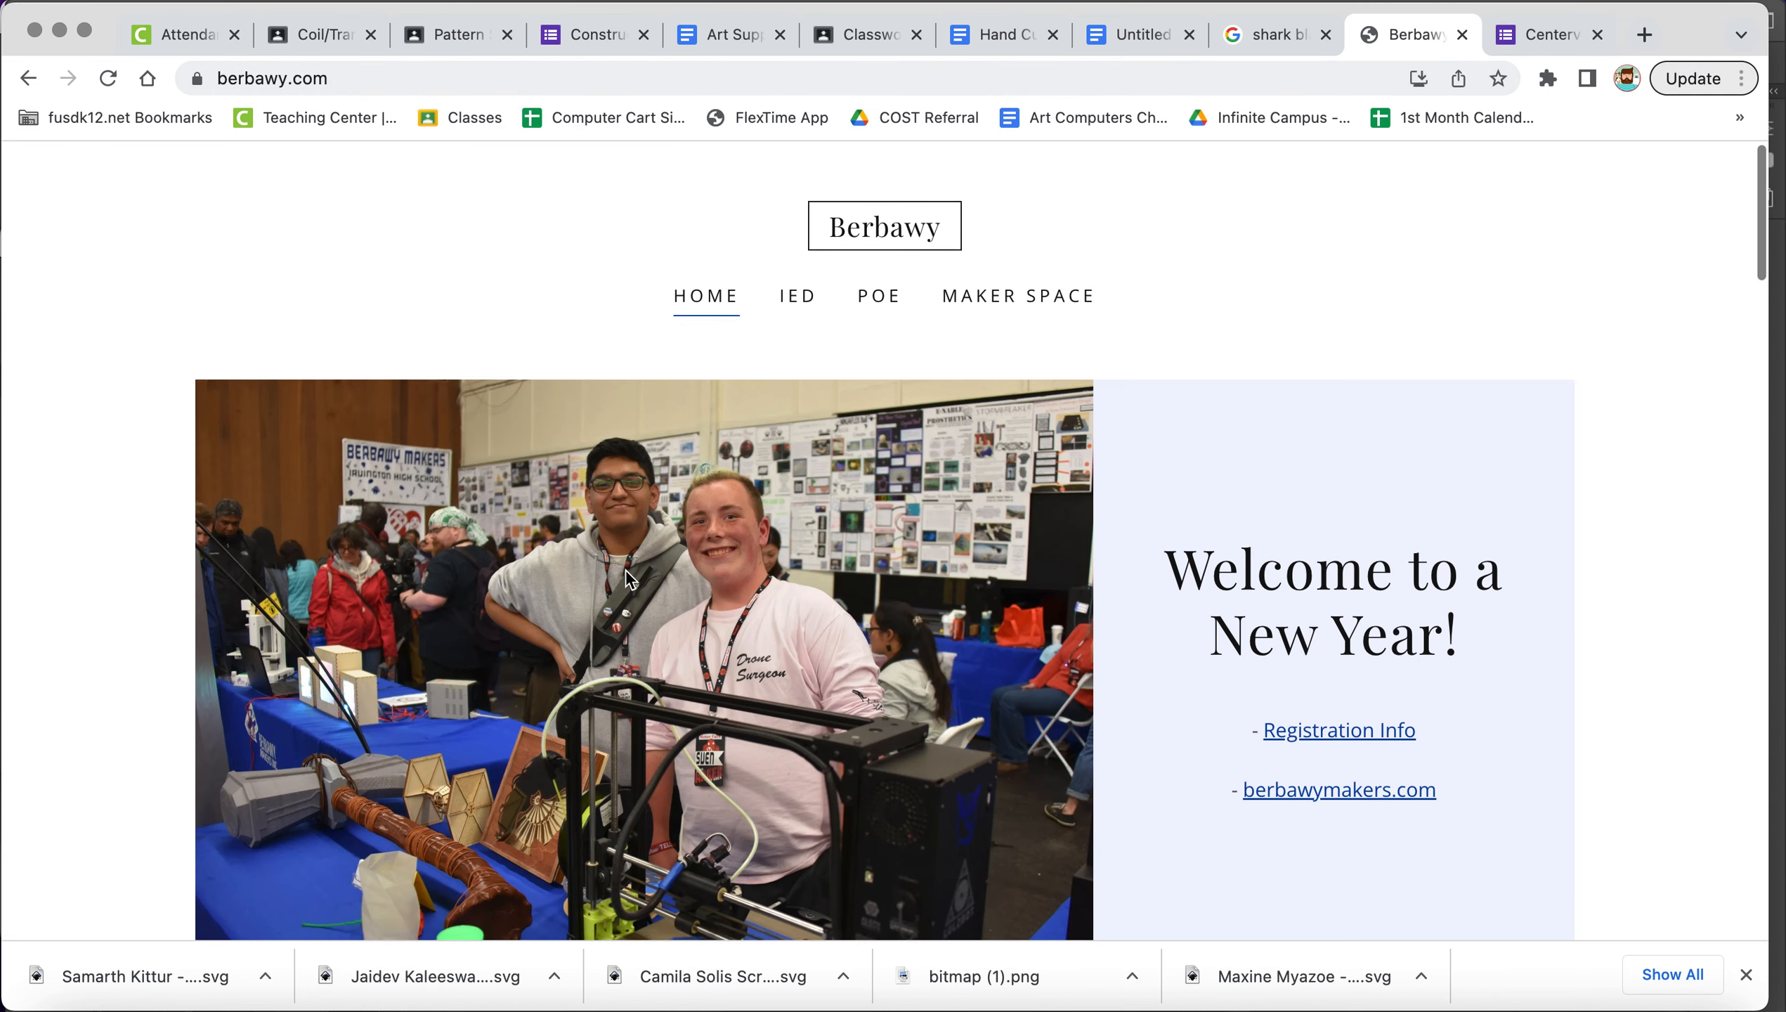
scroll(627, 578, down, 15)
scroll(626, 574, down, 5)
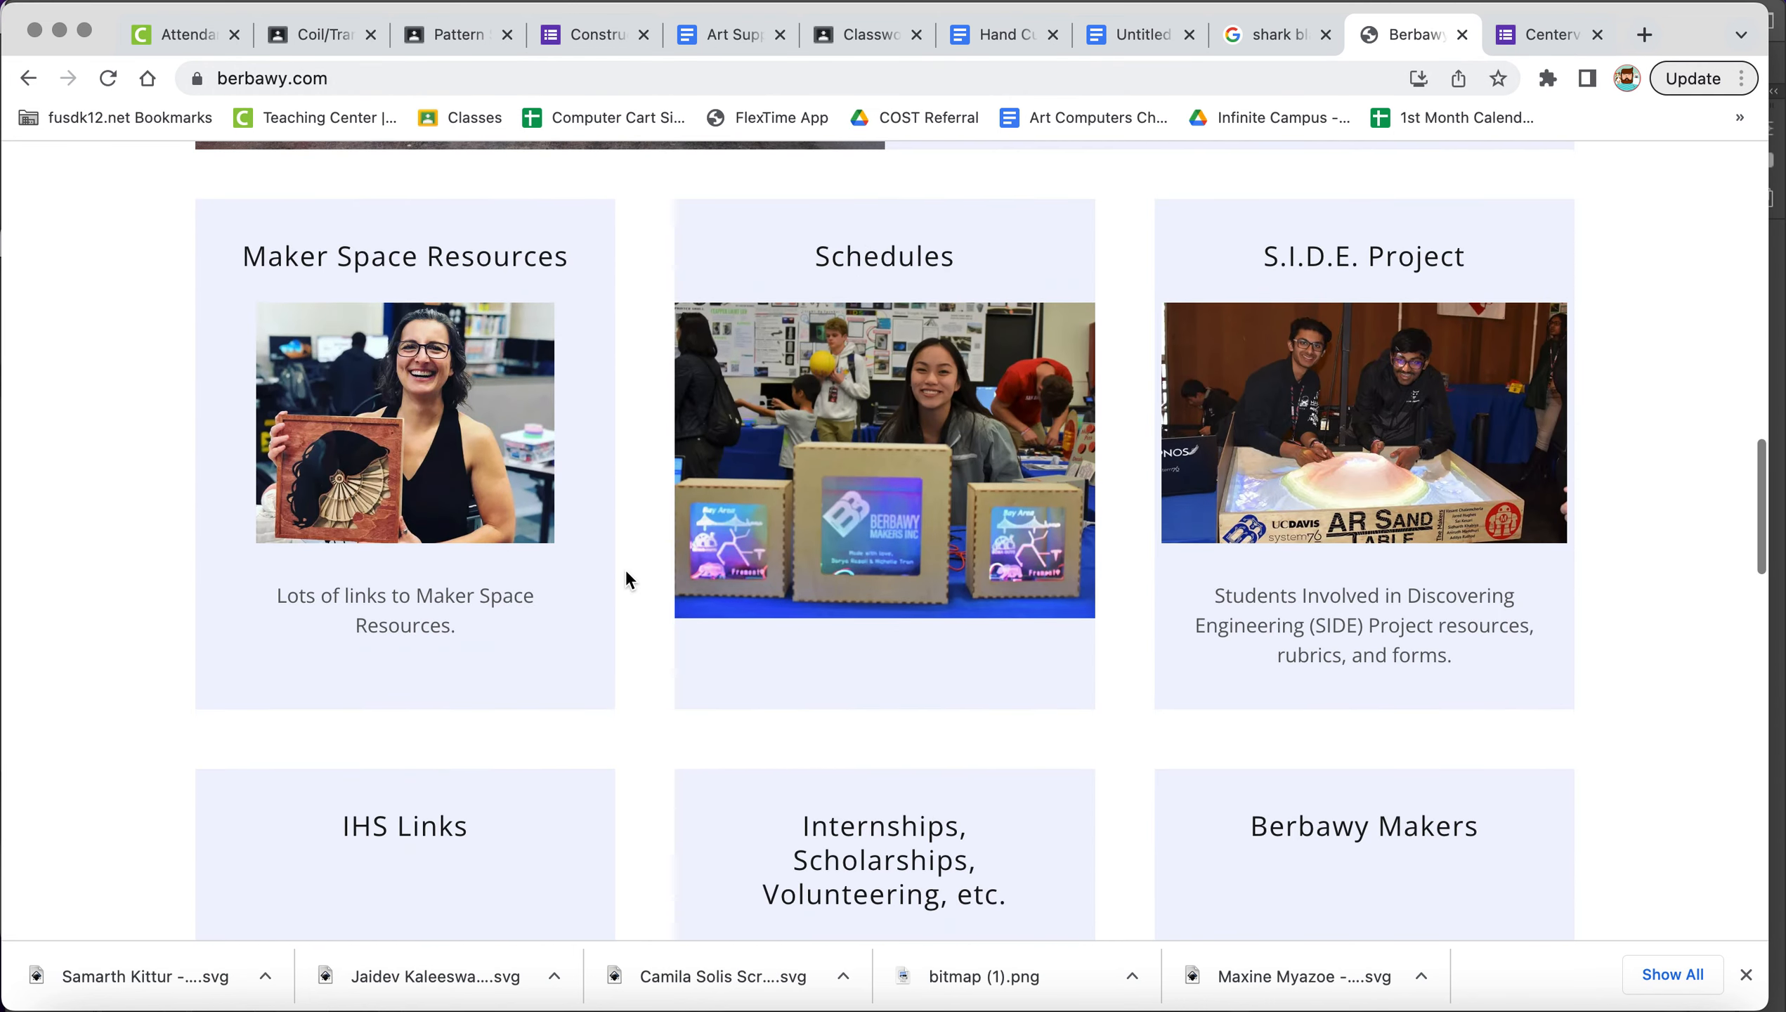
click(403, 319)
scroll(1096, 361, down, 4)
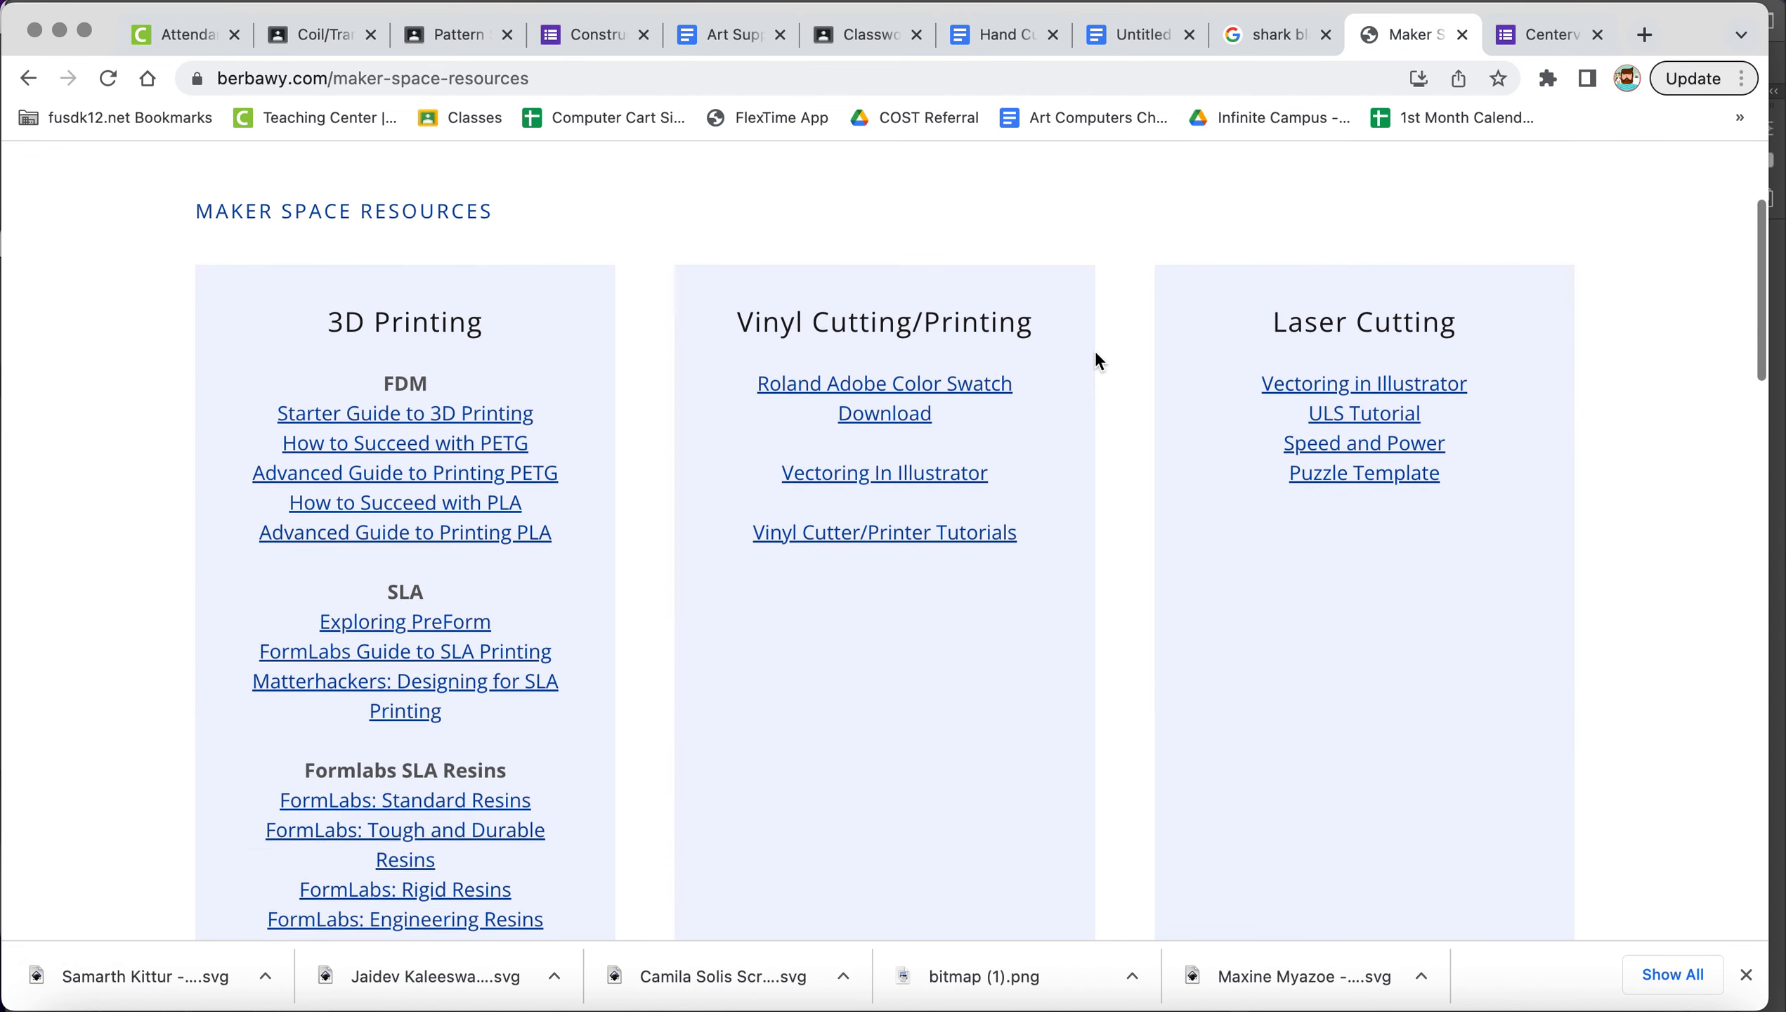
click(886, 375)
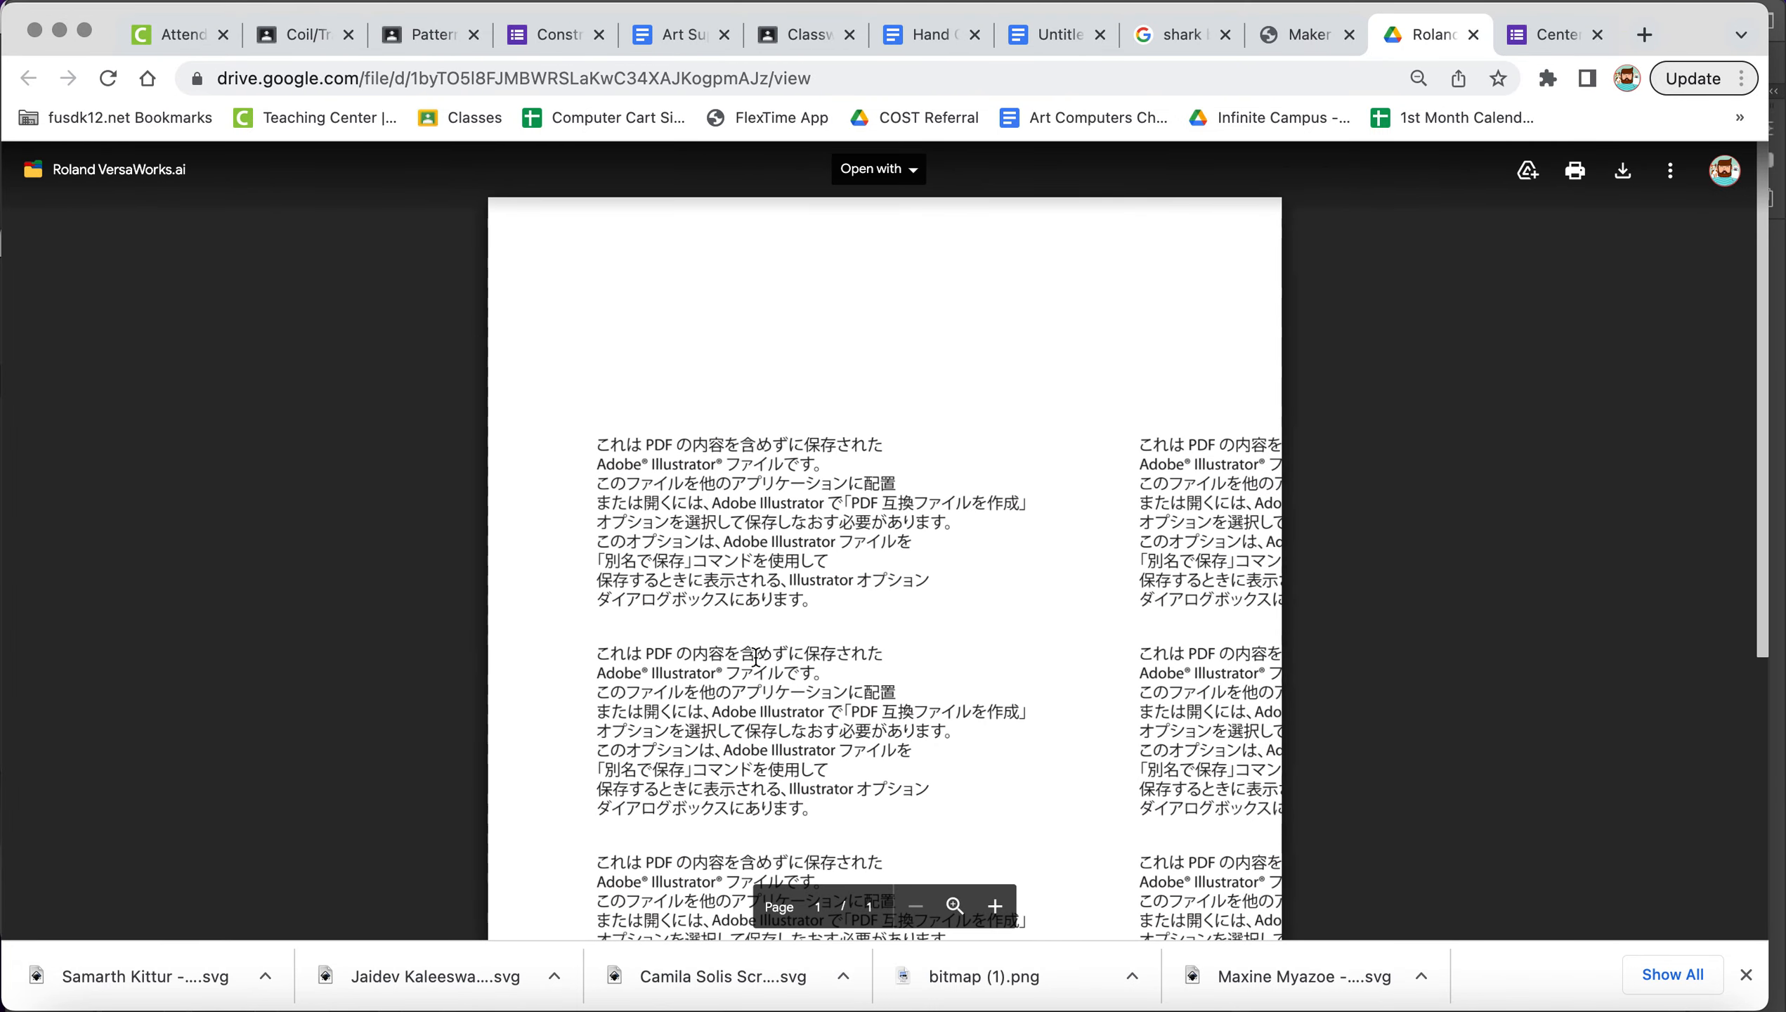
click(1623, 171)
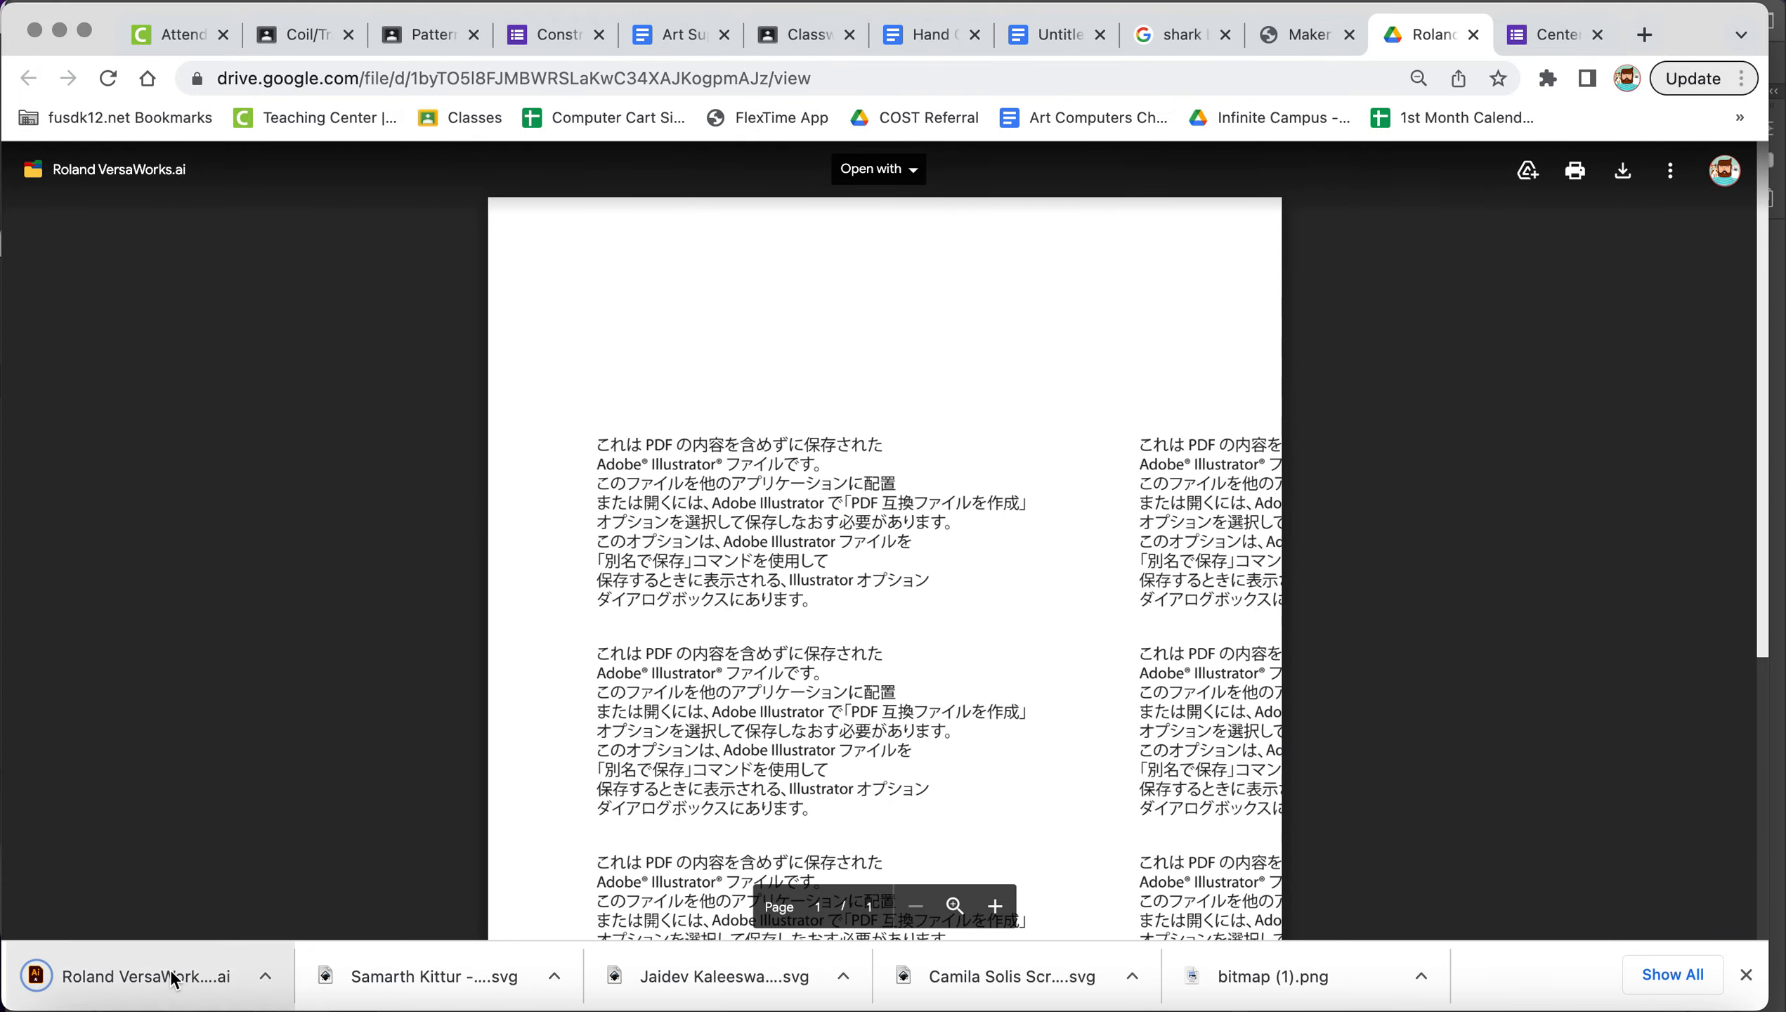
click(174, 978)
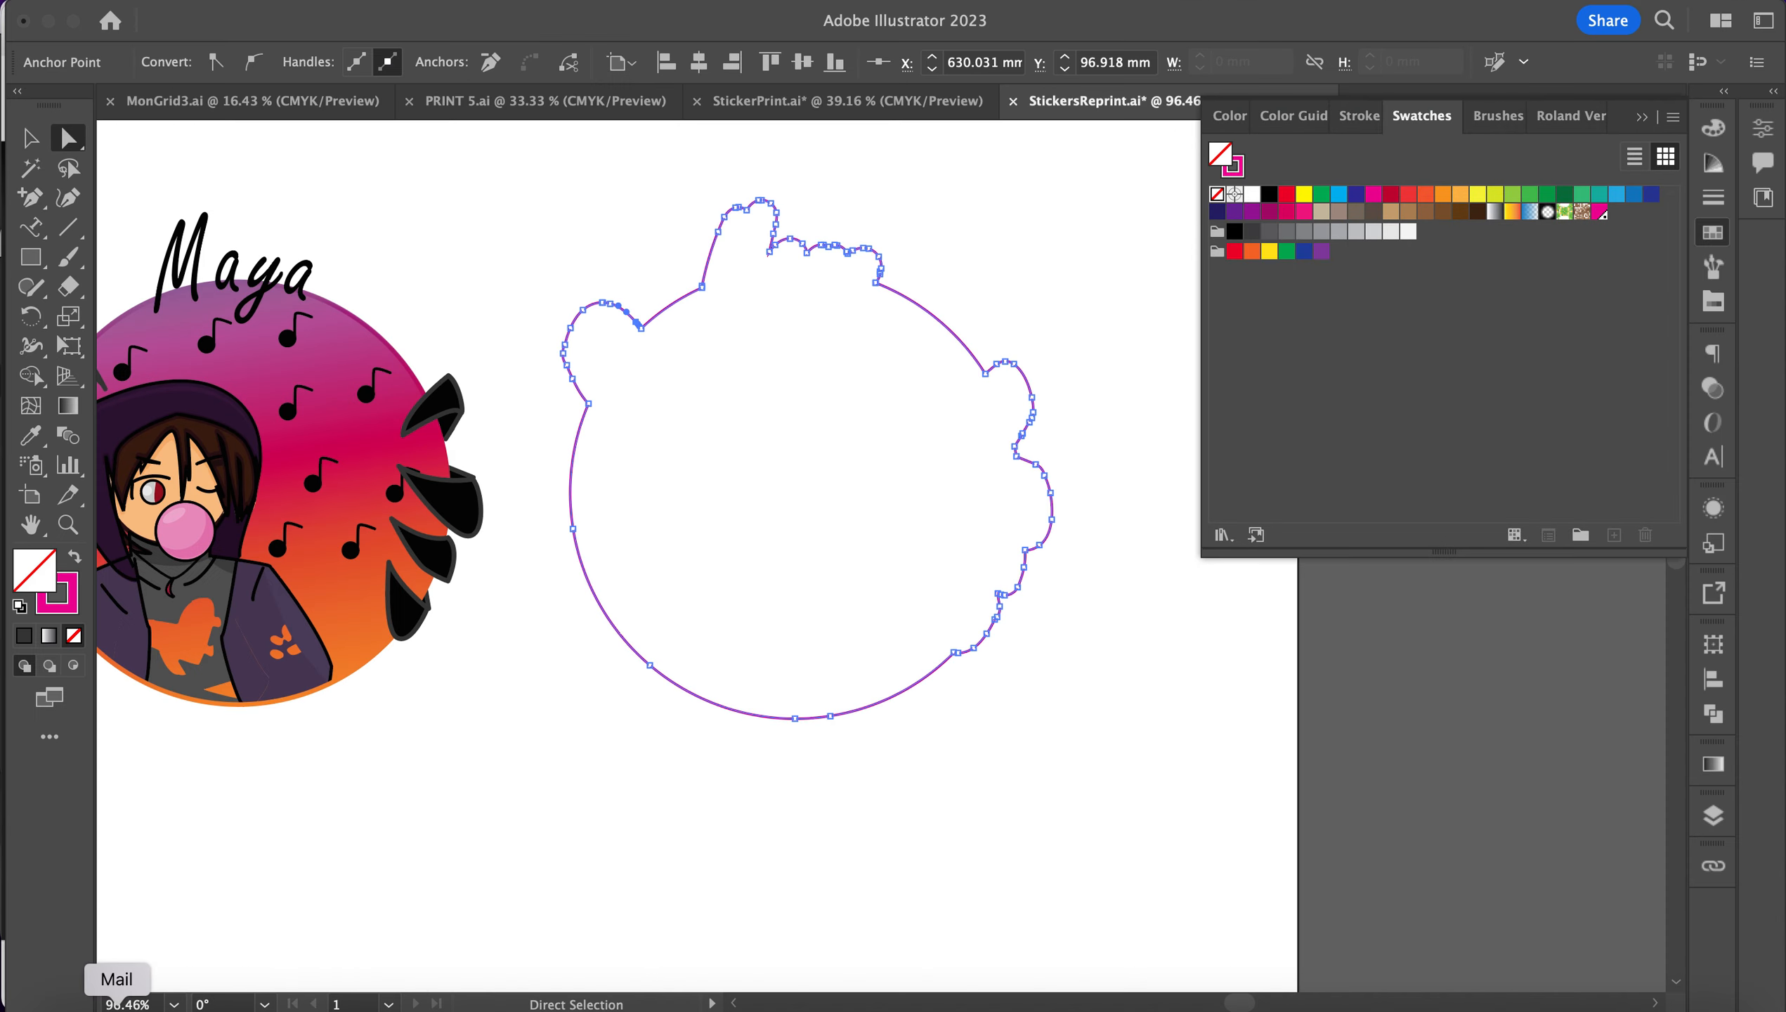
Step: Open Roland VersaWorks (1).ai from Downloads in Illustrator by dragging it onto the Dock icon
click(66, 1005)
click(880, 455)
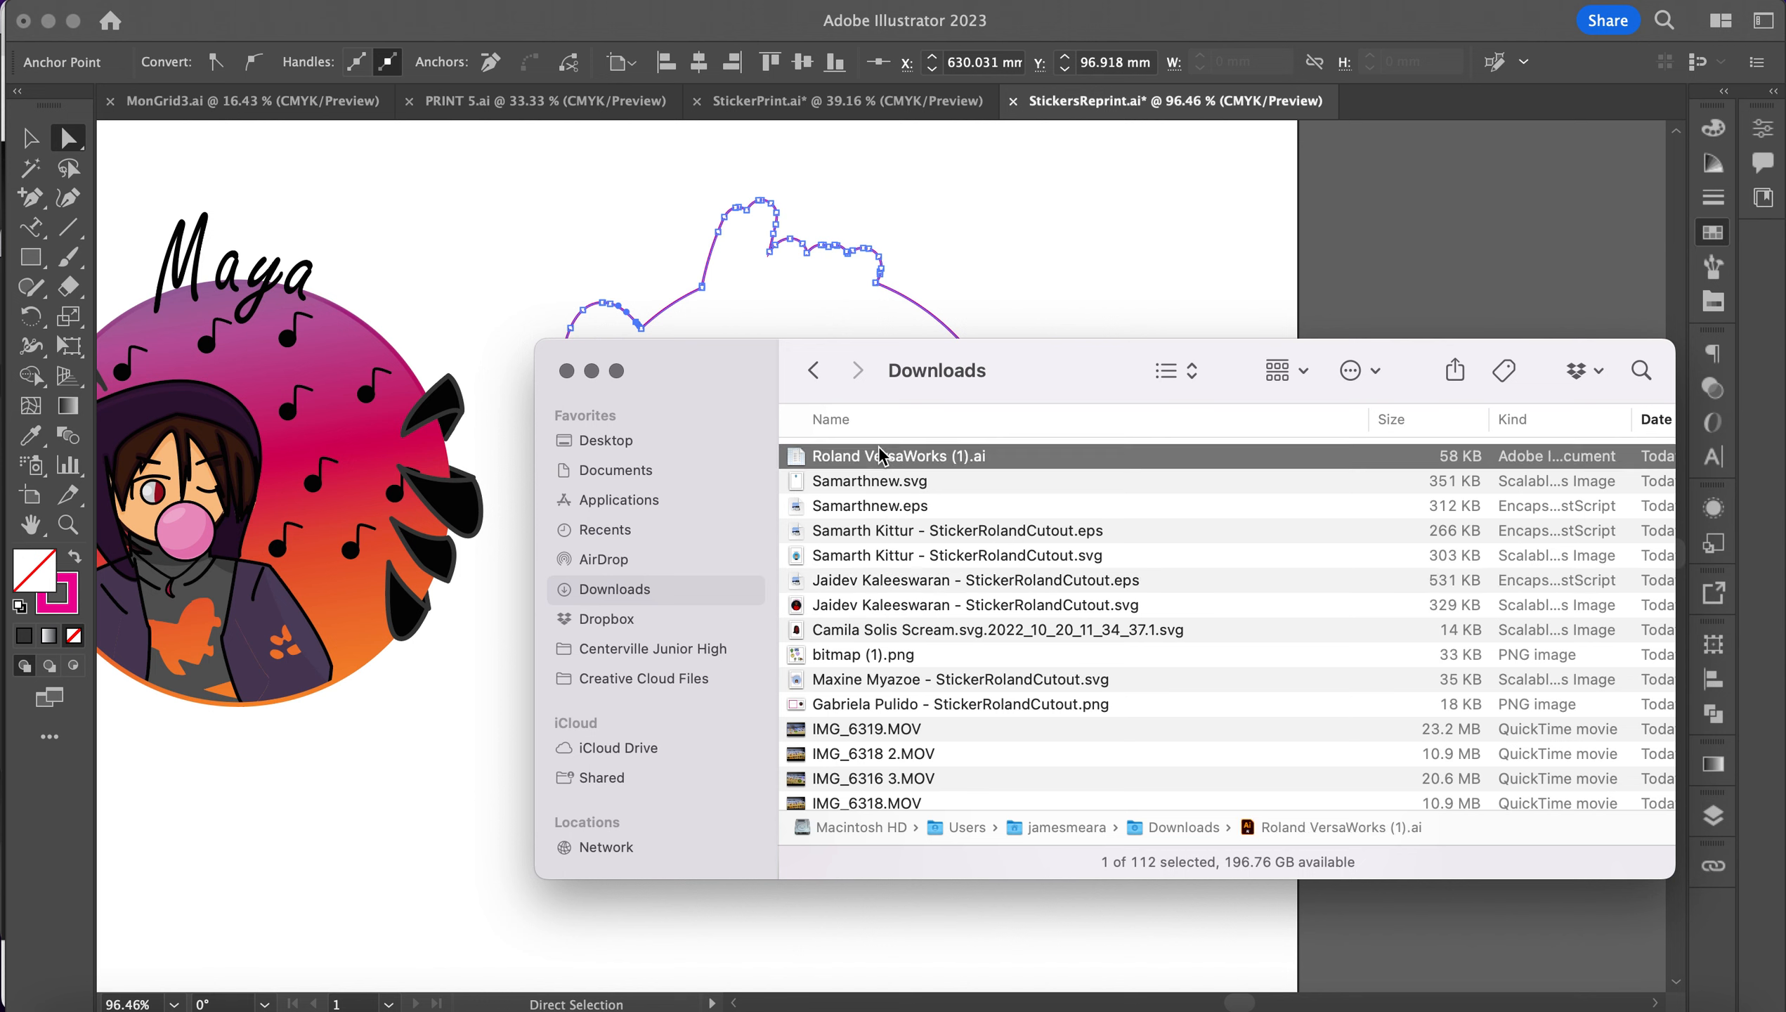
drag(863, 454, 398, 1006)
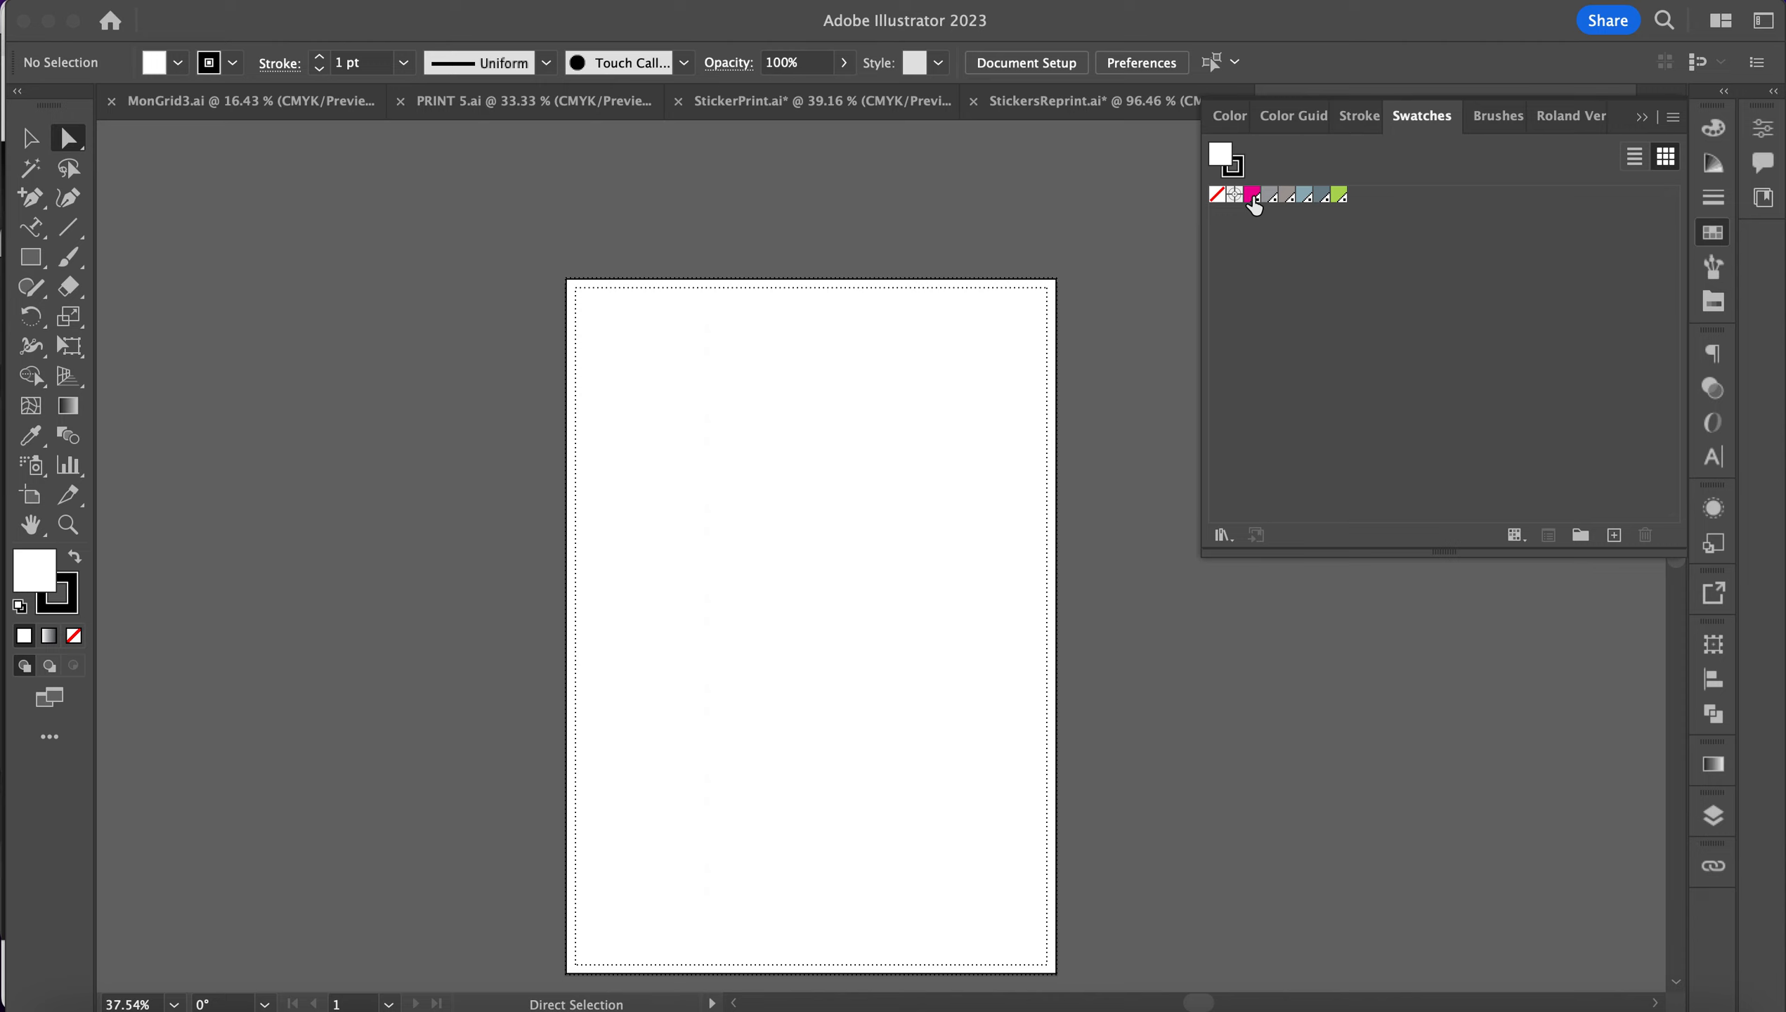
Step: Set the fill colour to the Roland magenta swatch in the Roland VersaWorks document
click(1252, 199)
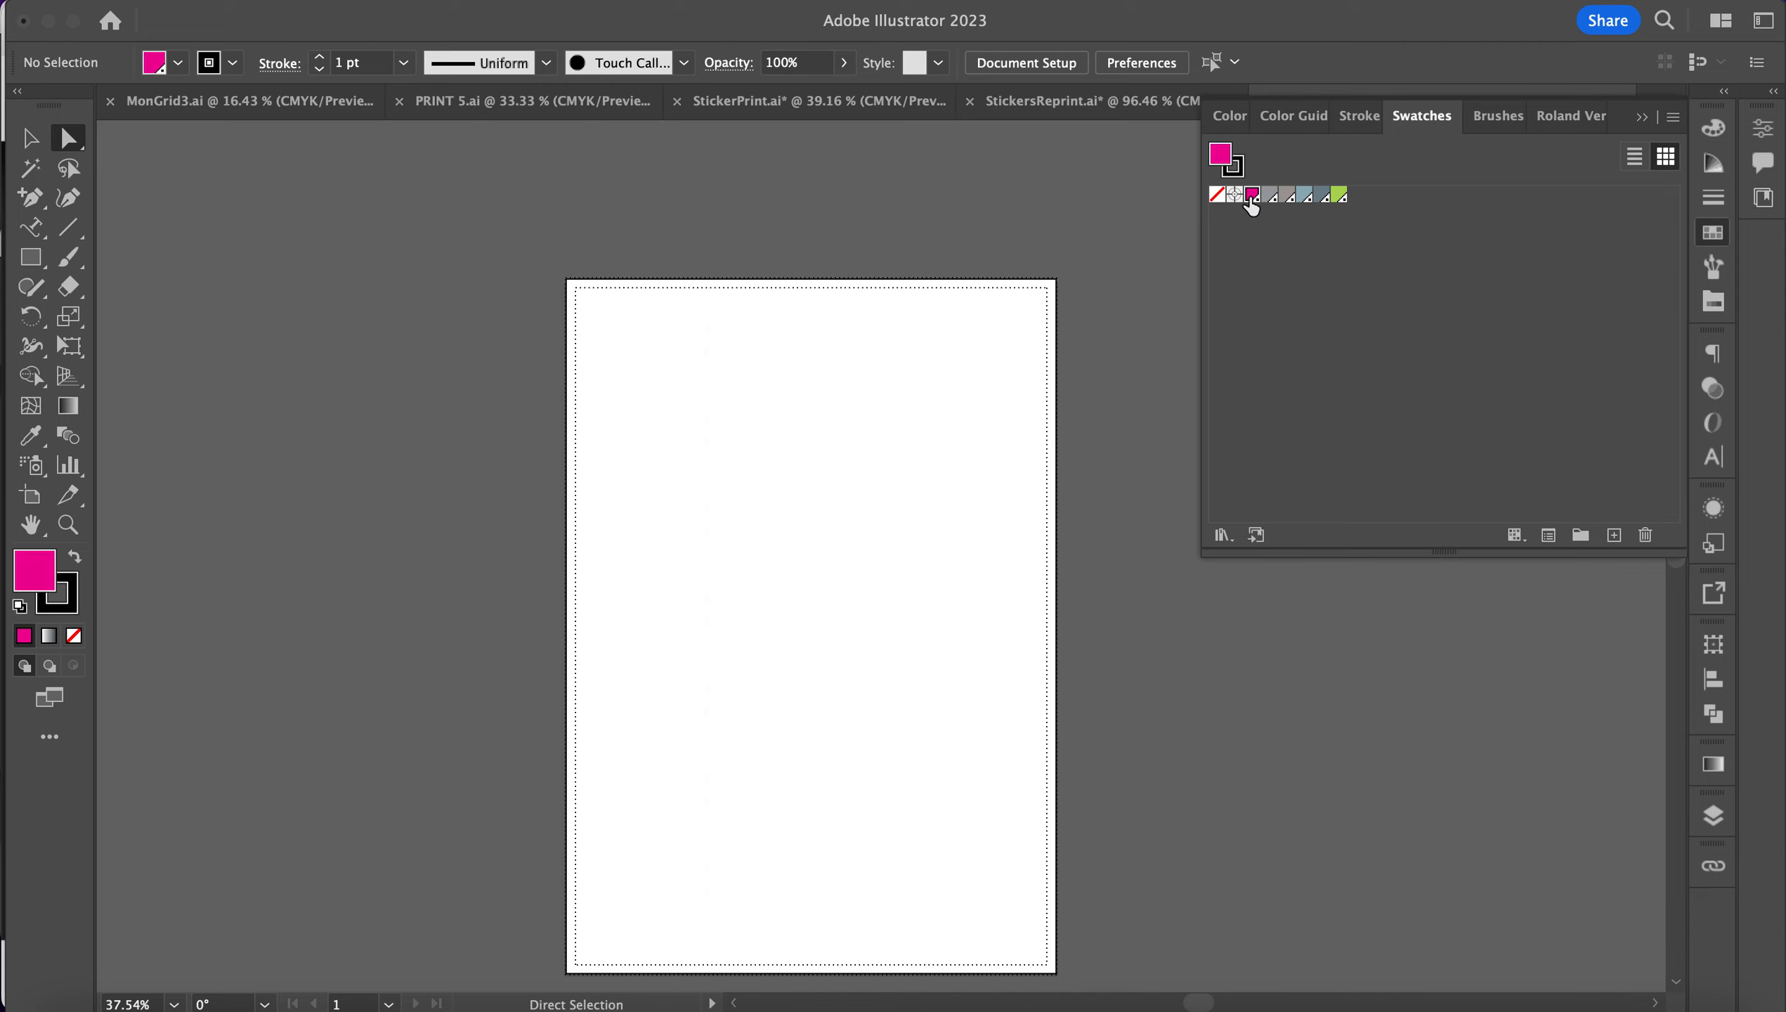
click(1639, 121)
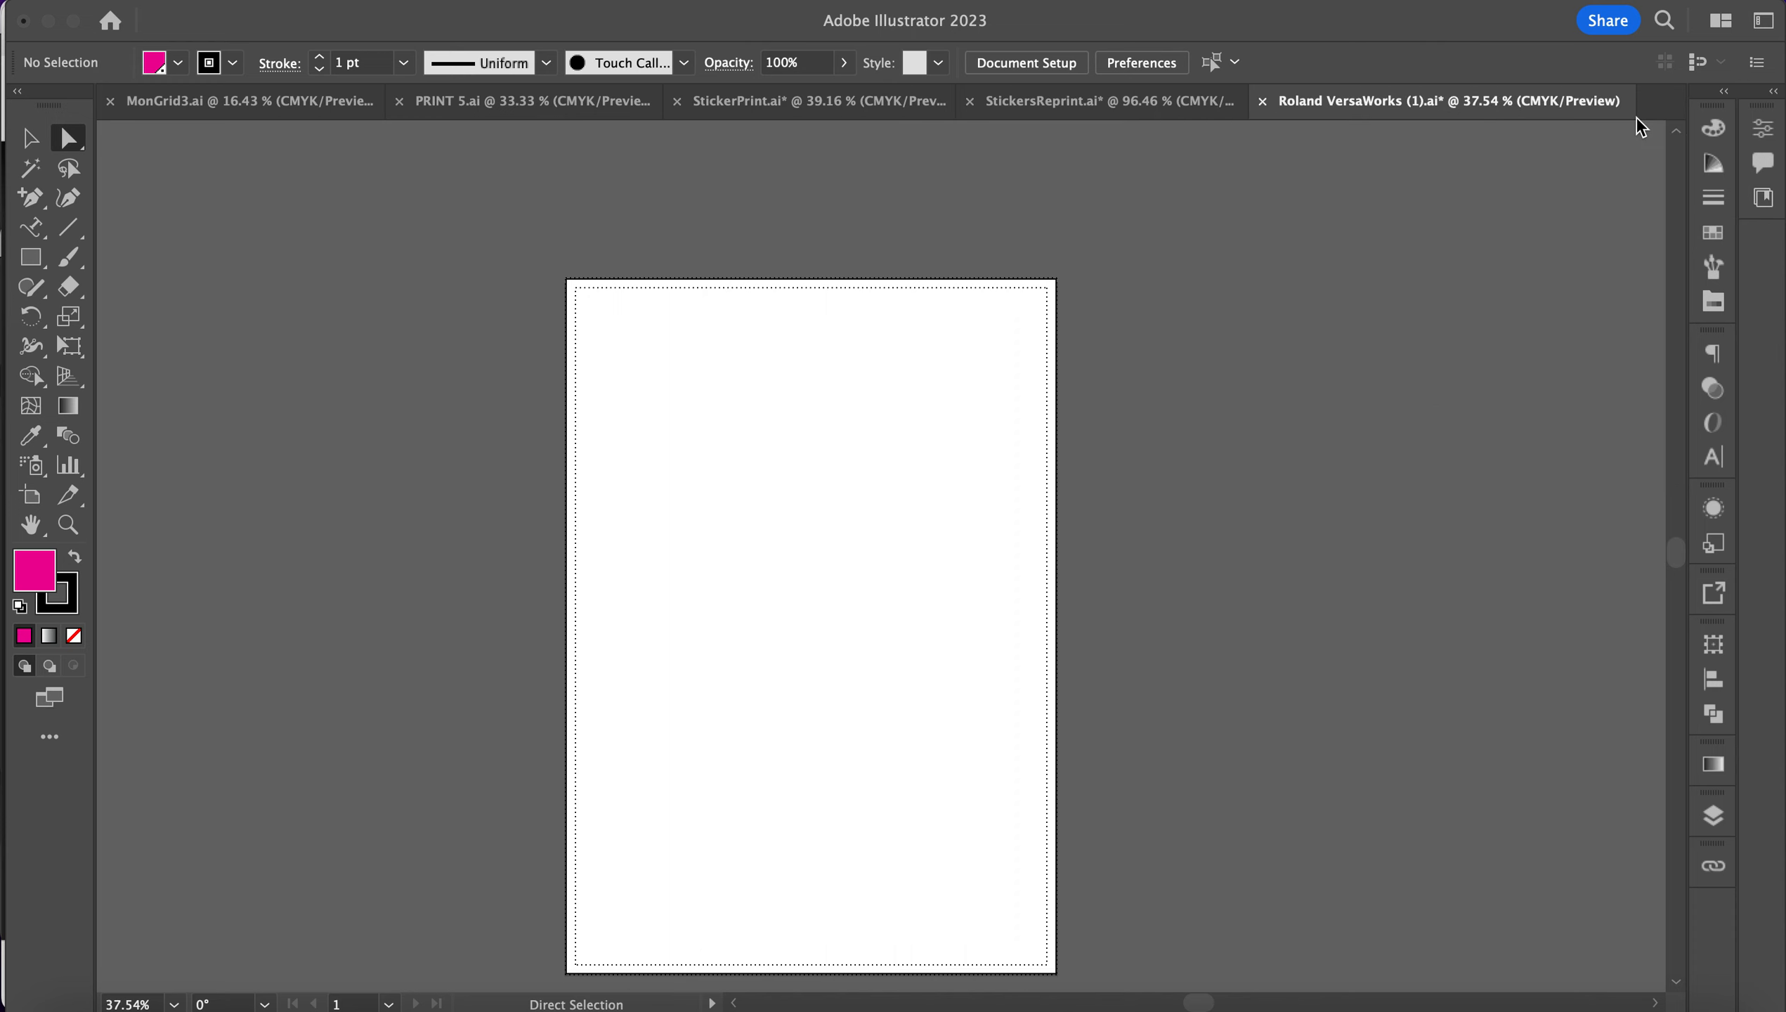
click(1088, 115)
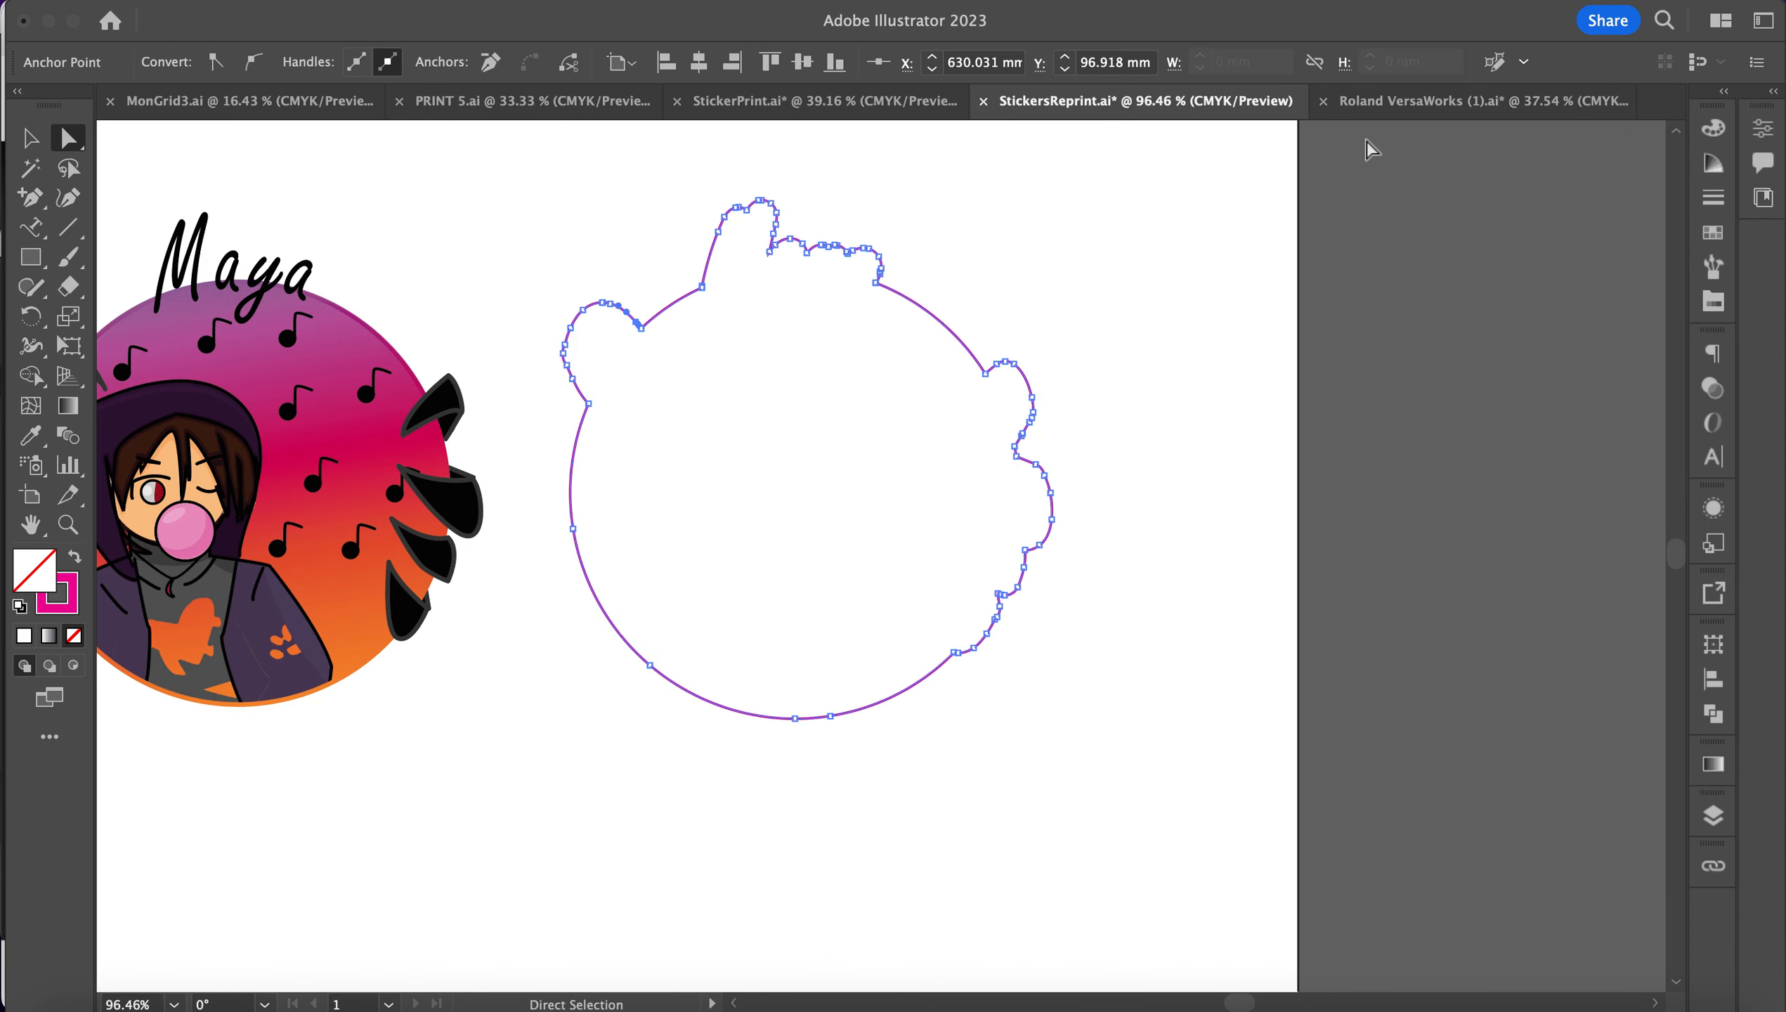
click(1373, 102)
Step: Draw a rectangle with no fill and a Roland magenta outline, then return to StickersReprint
click(32, 255)
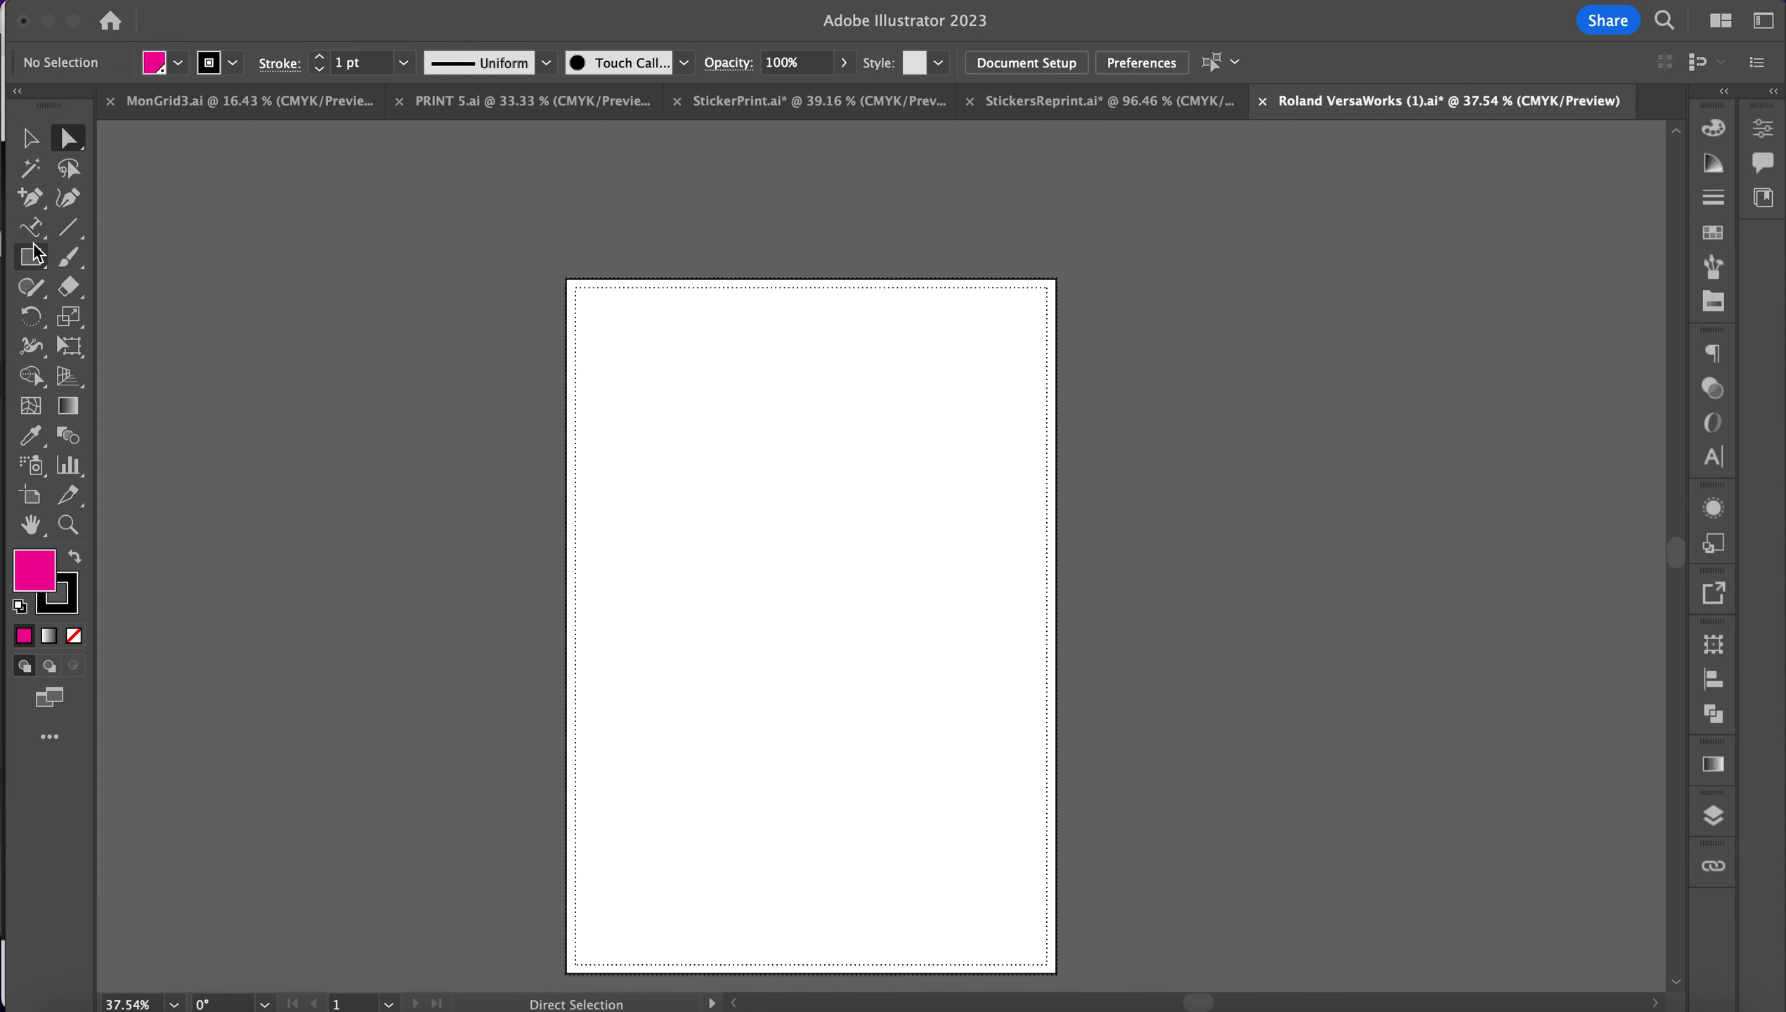
drag(727, 434, 916, 633)
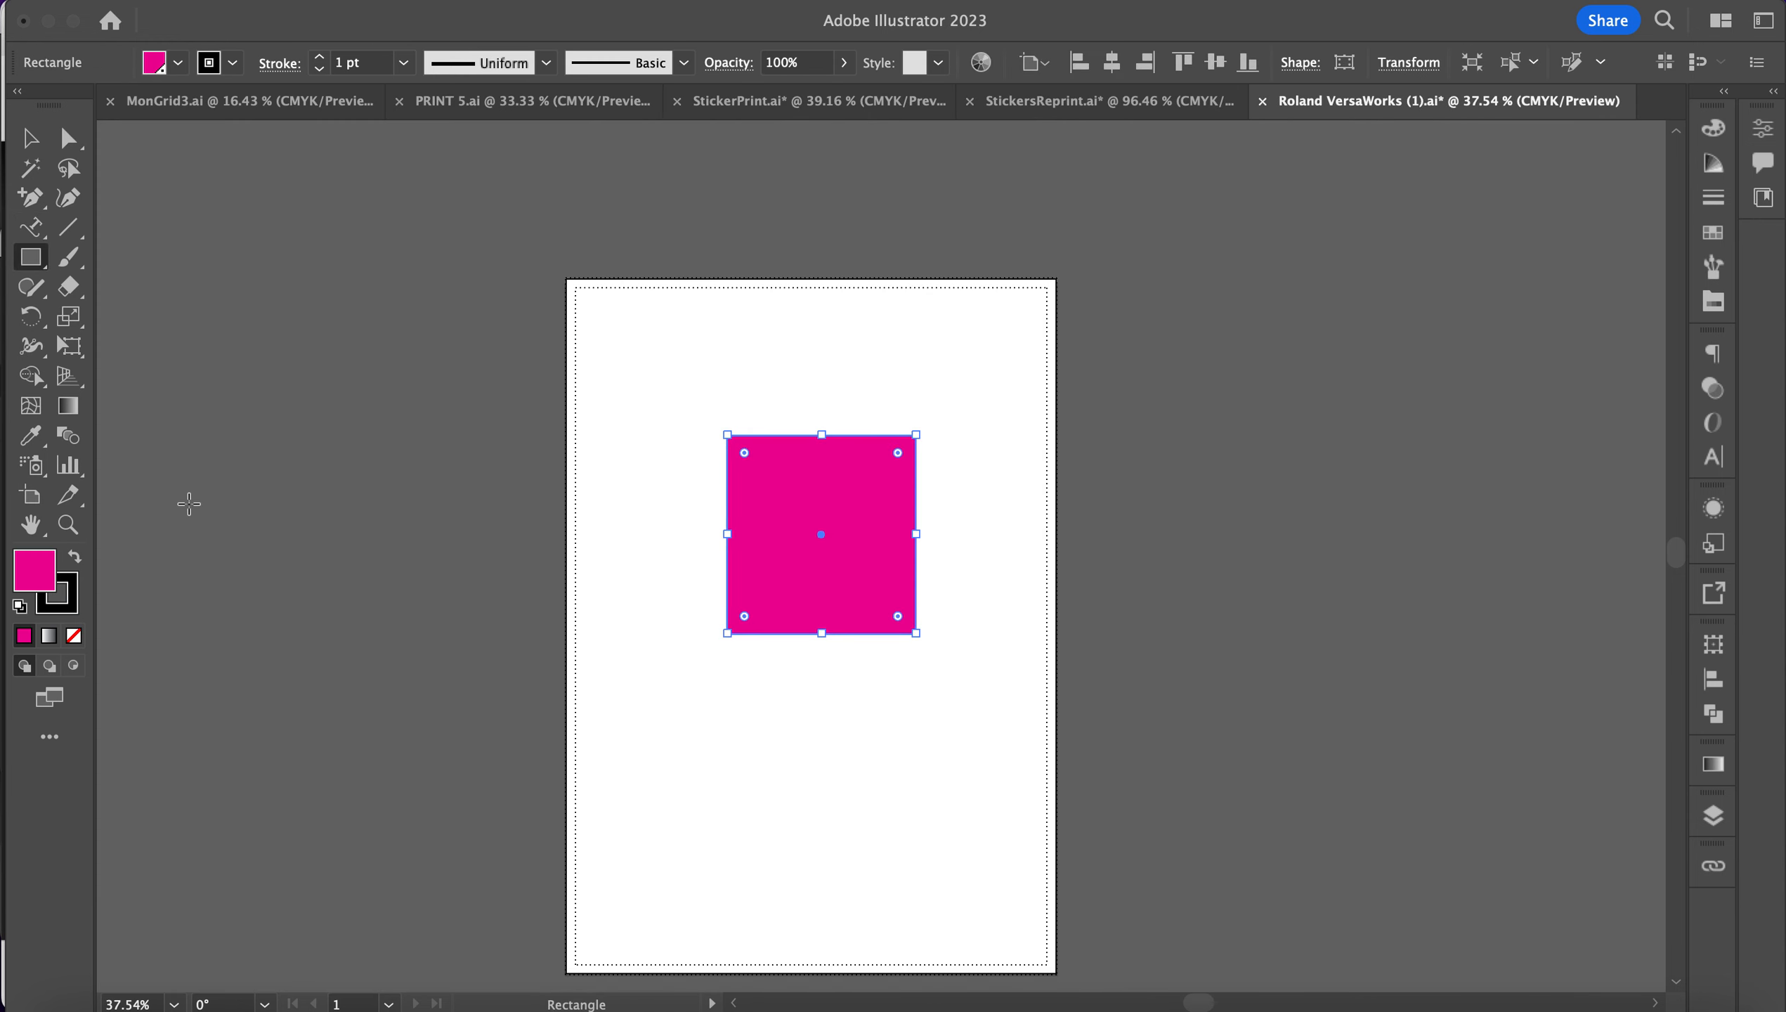
click(71, 594)
click(74, 635)
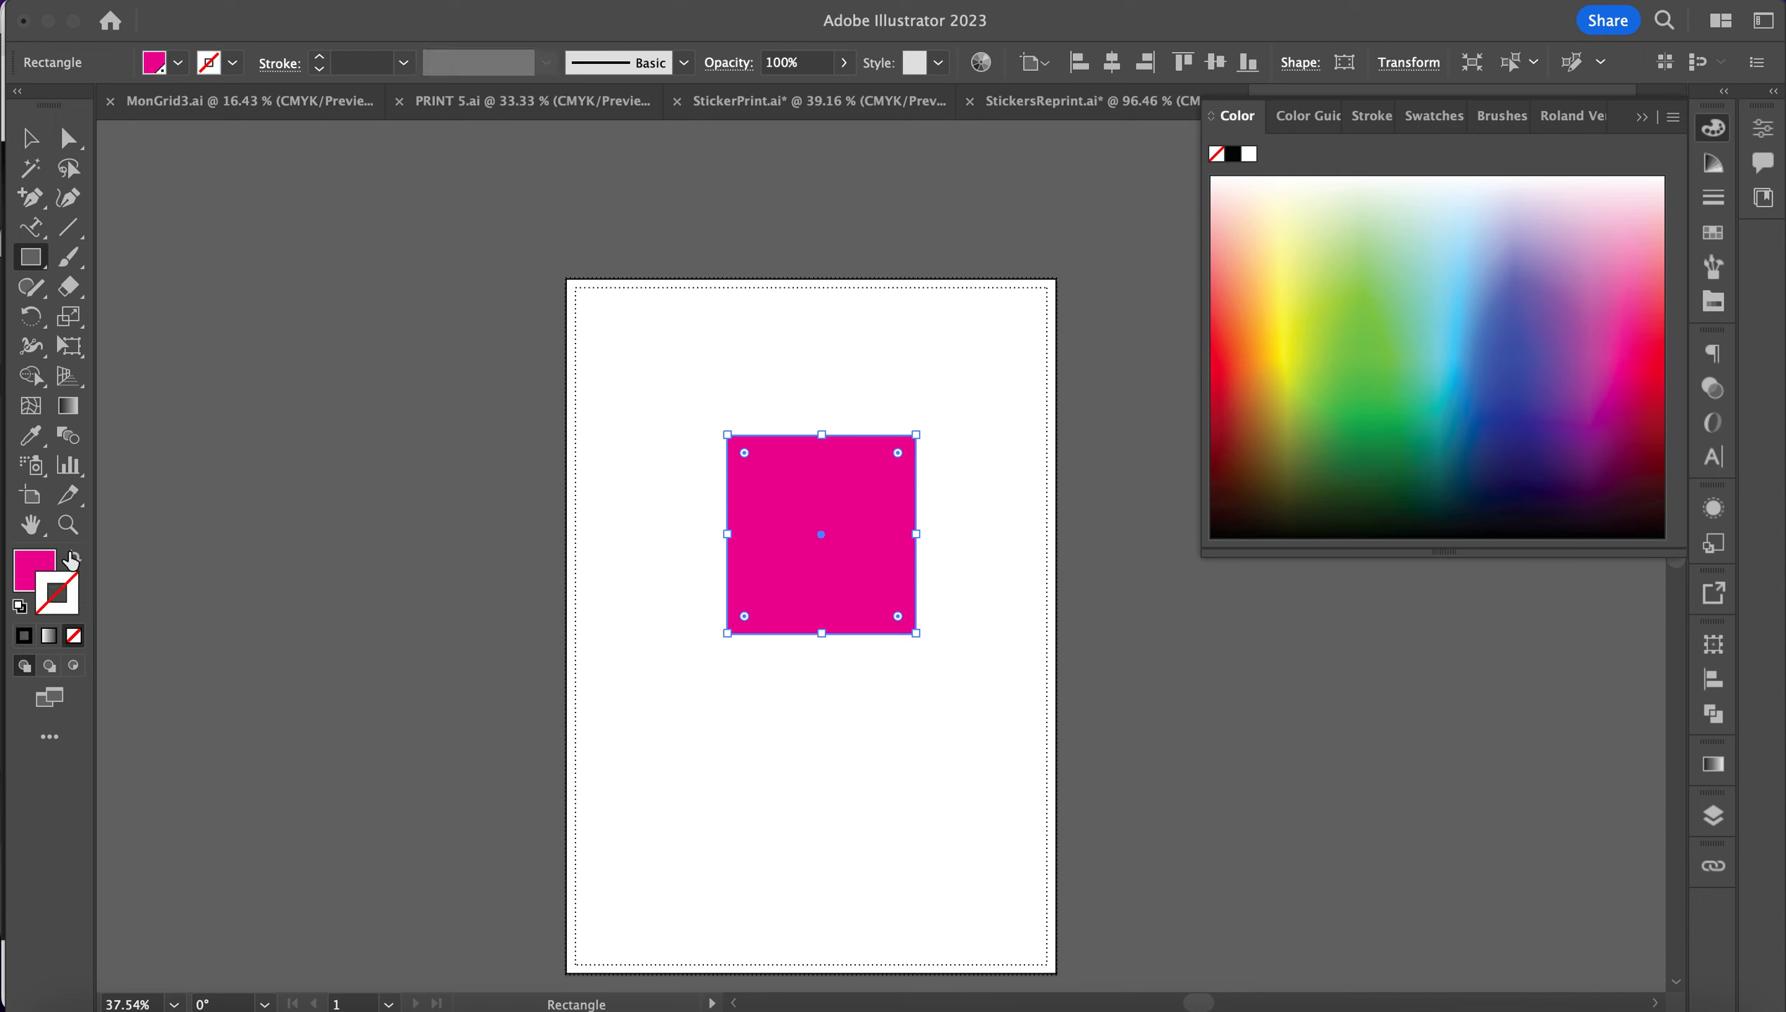
click(75, 557)
click(30, 138)
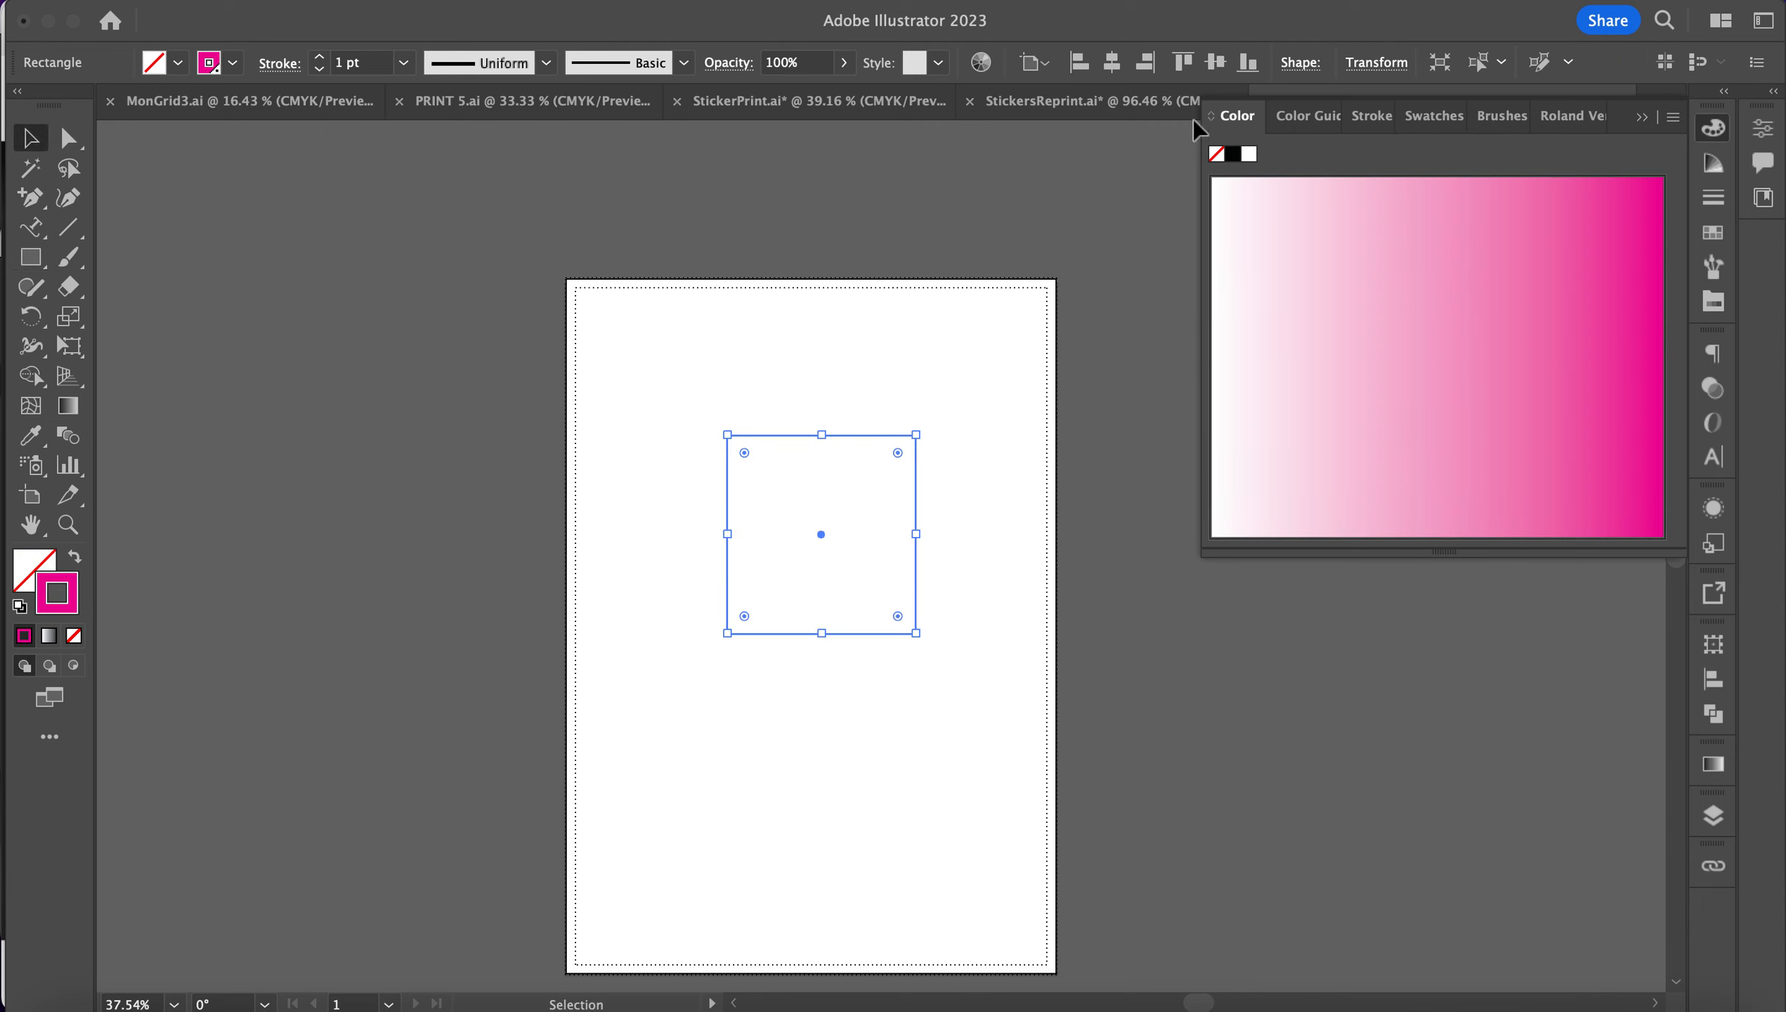
click(1104, 109)
Step: Paste the magenta rectangle and eyedropper its pink stroke onto the cut-line outline
scroll(906, 389, right, 10)
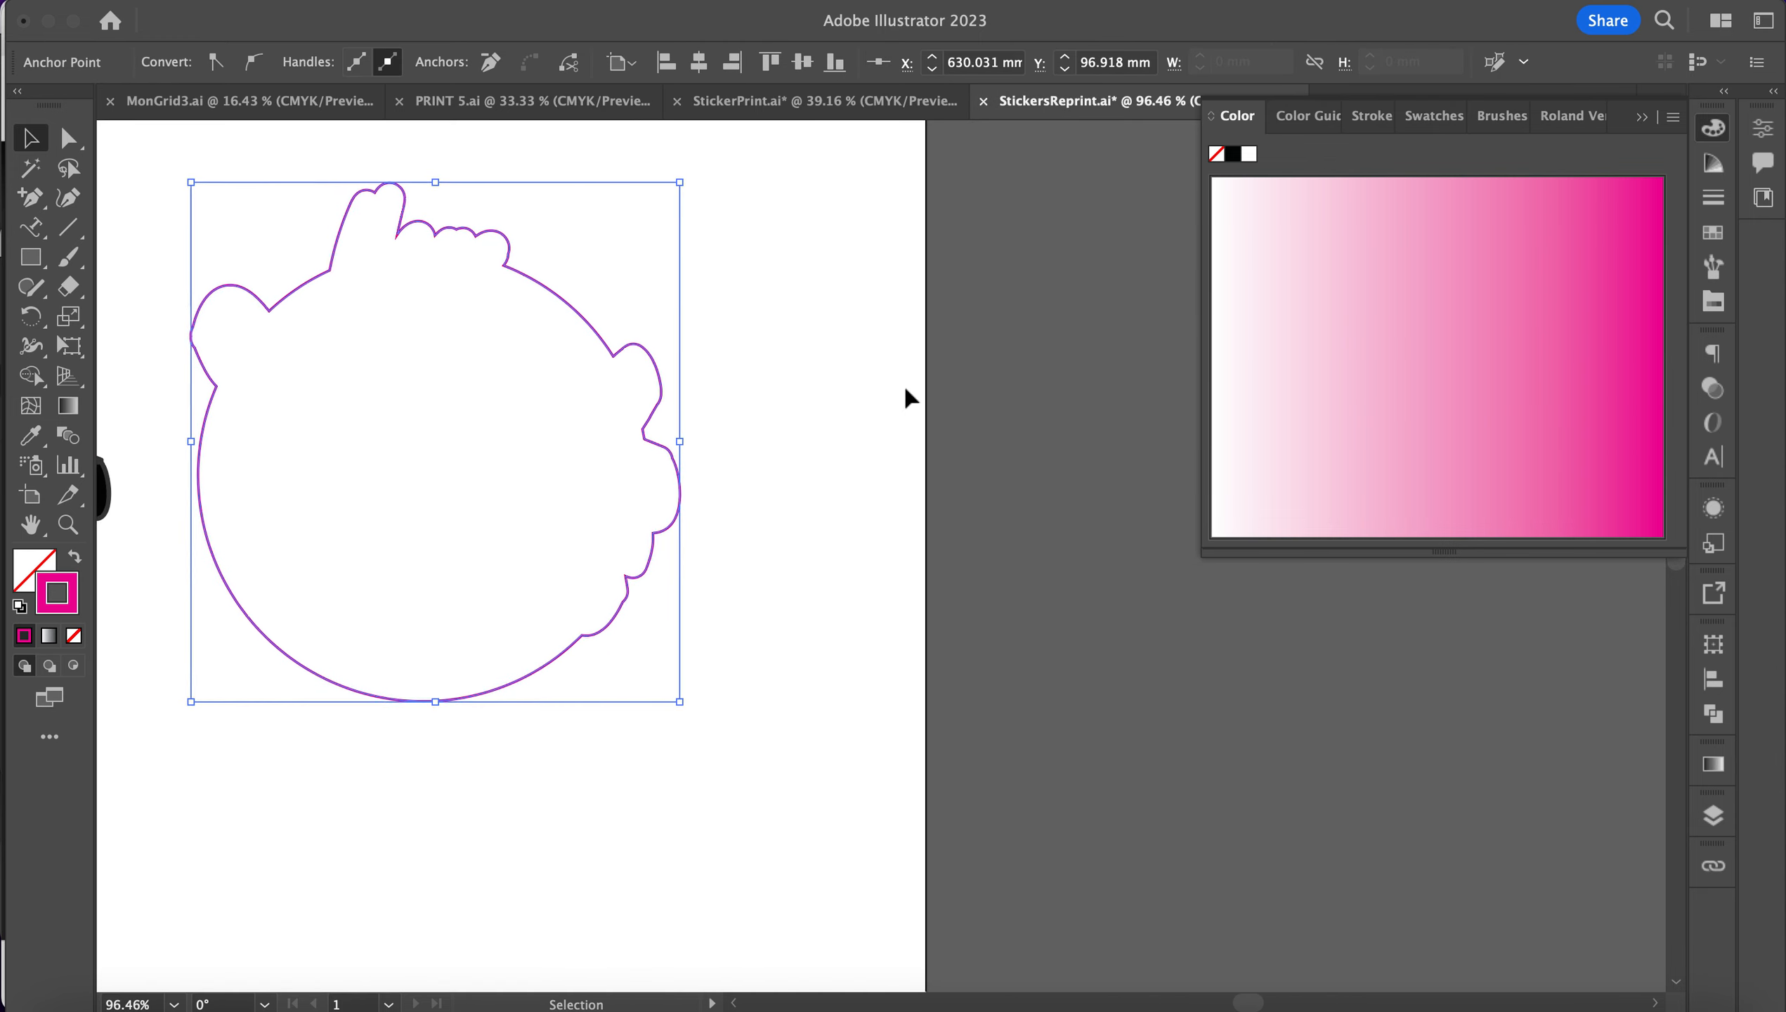
click(905, 389)
key(super+v)
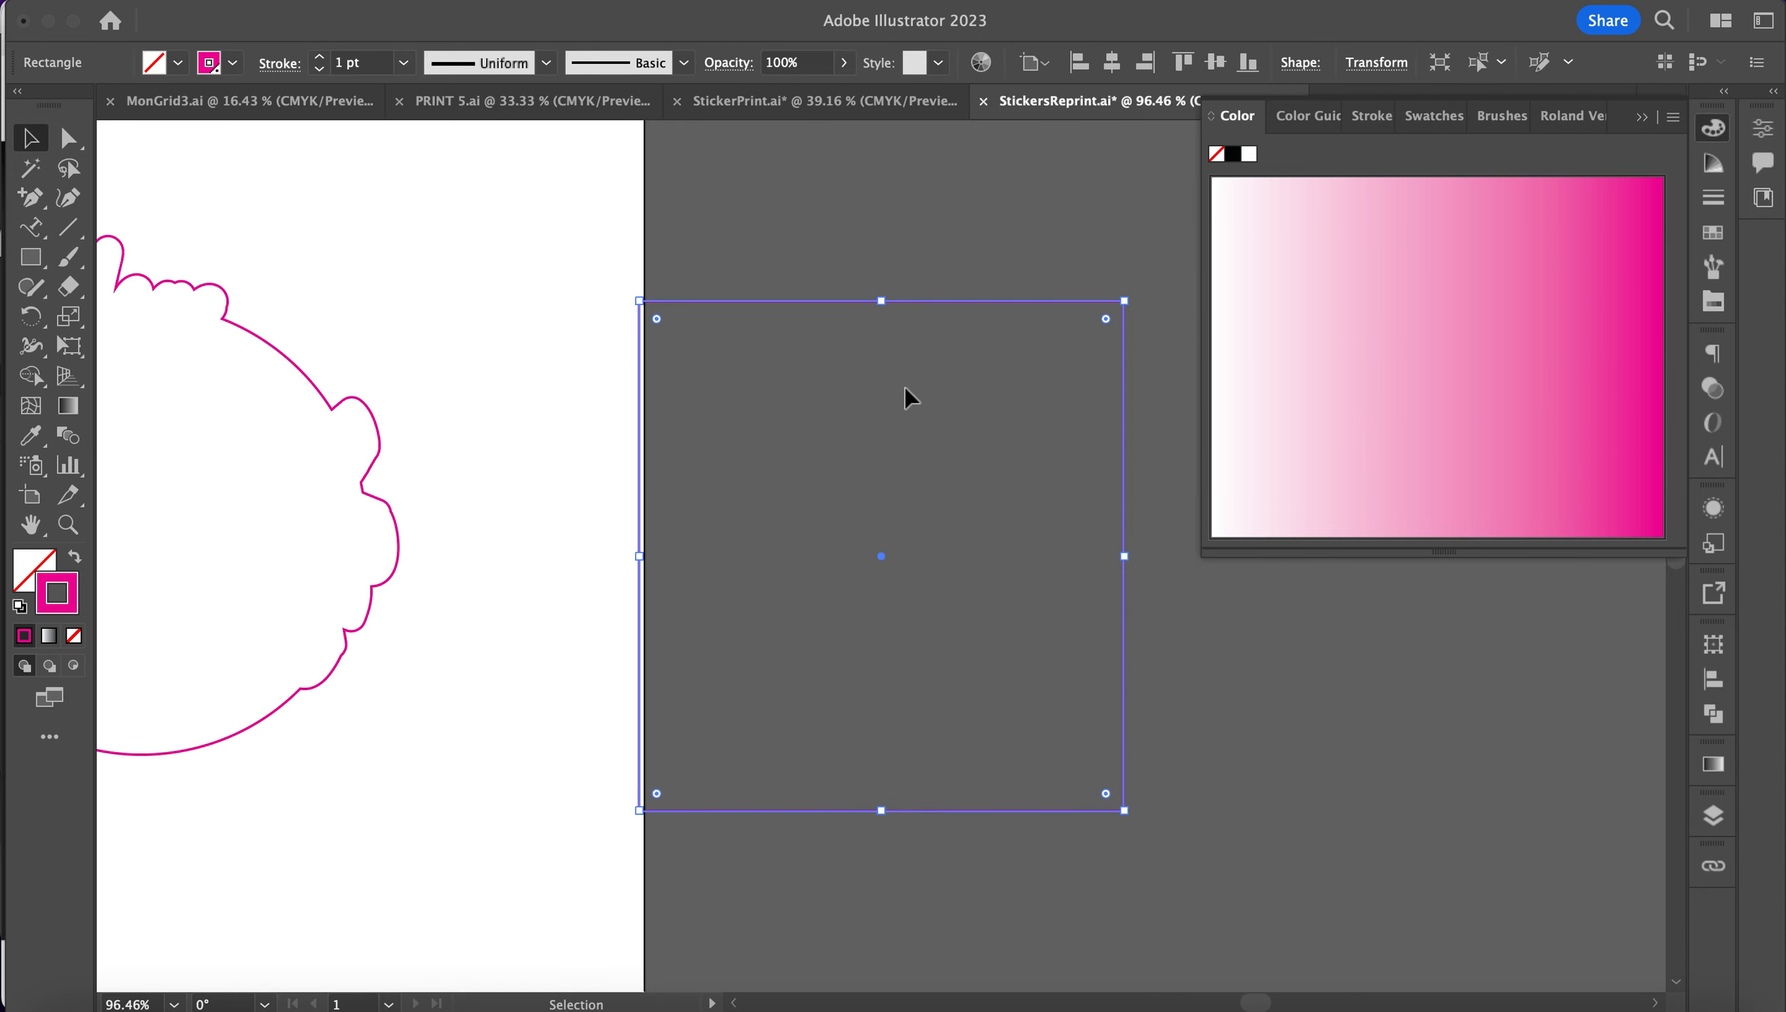
scroll(417, 388, left, 5)
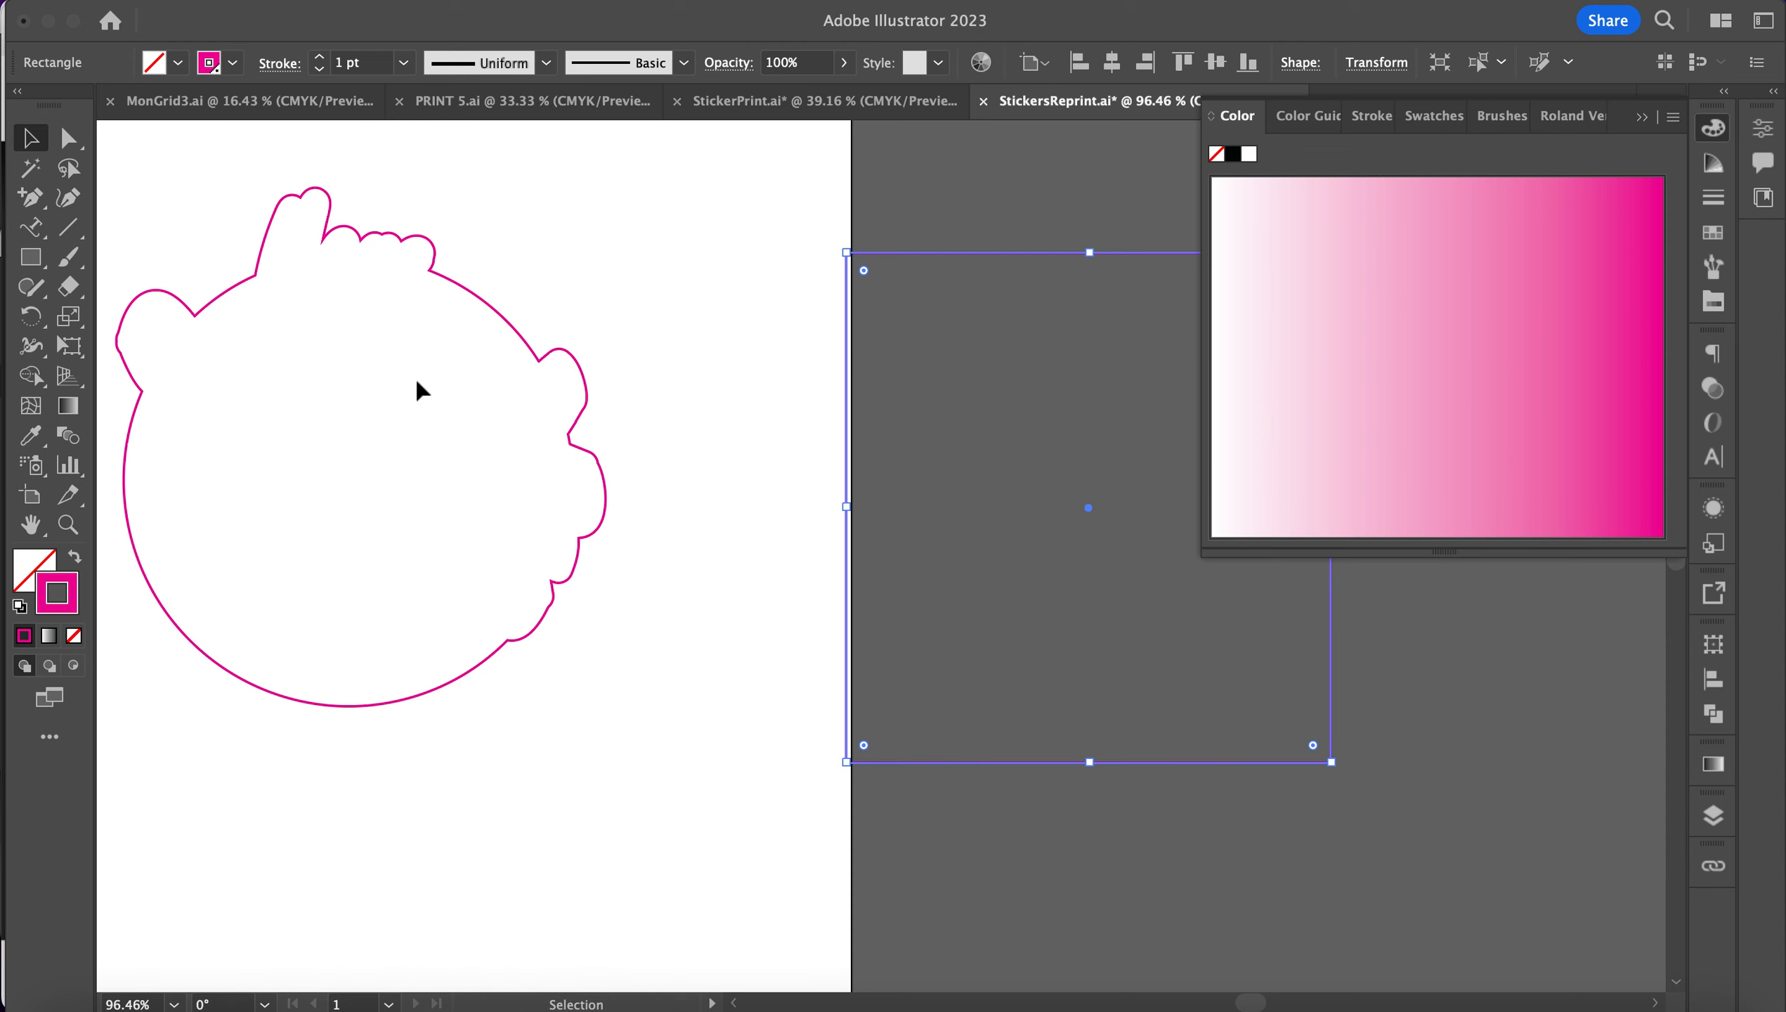
key(i)
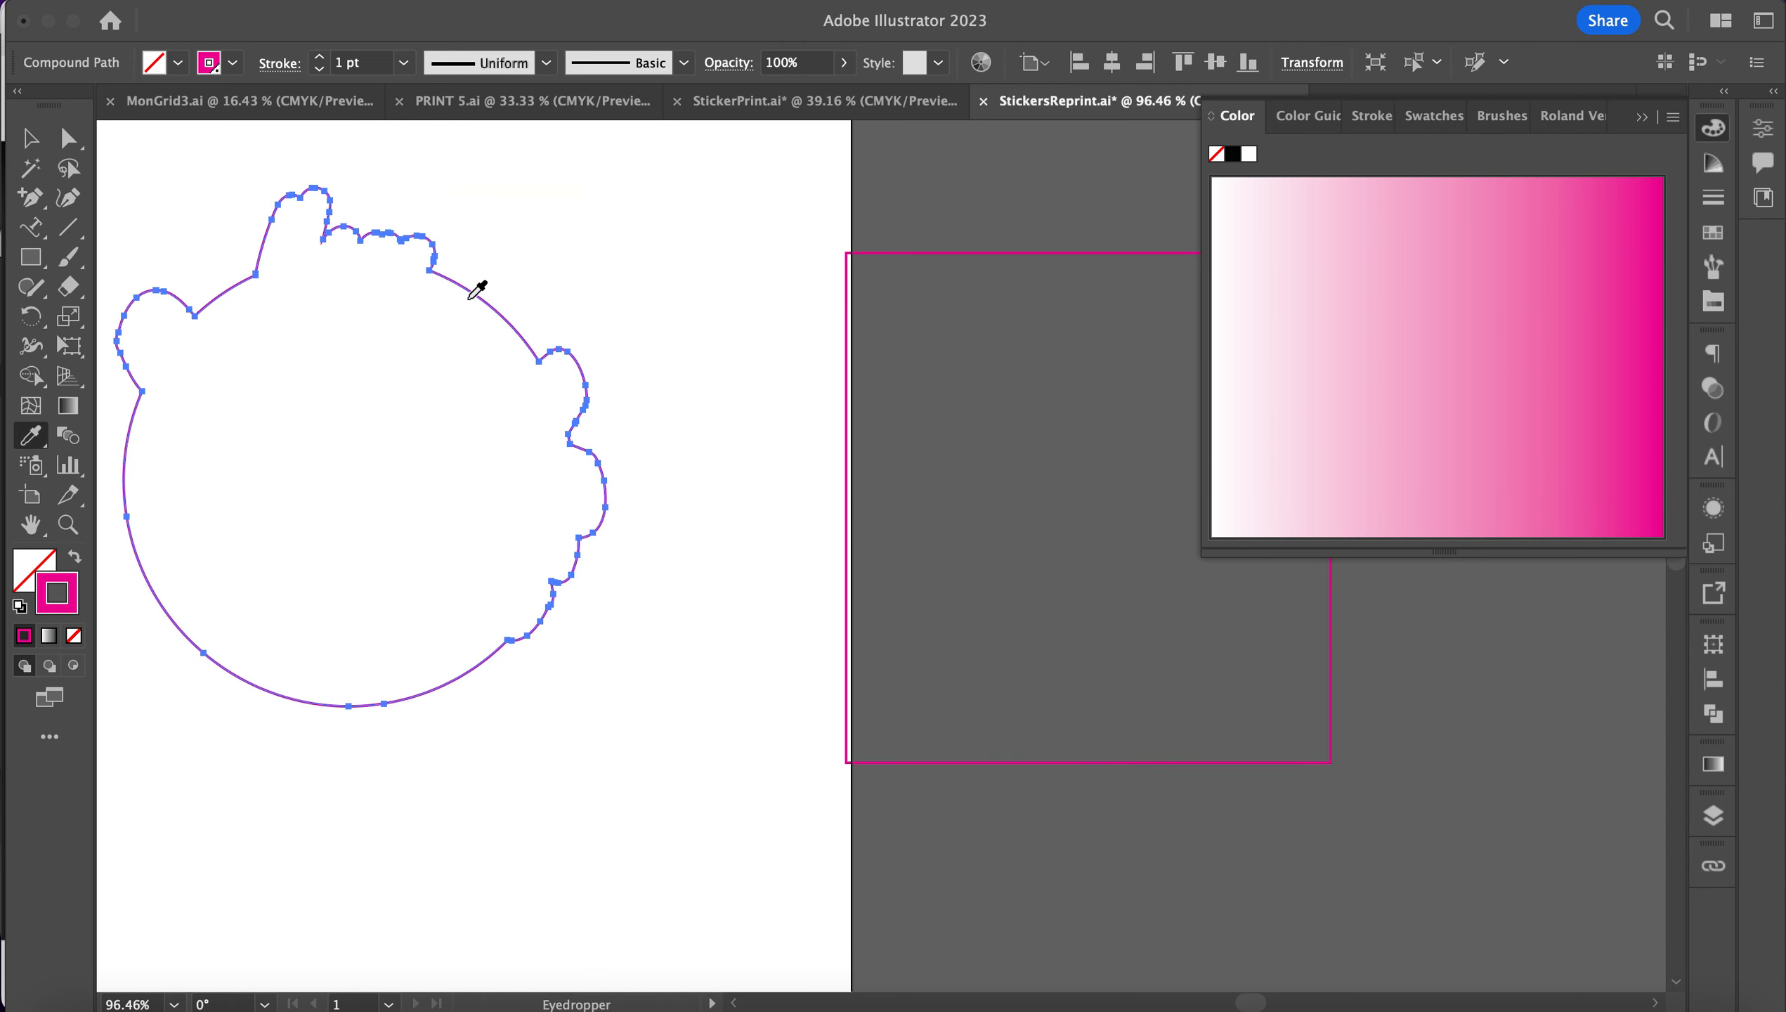
click(943, 253)
key(v)
Step: Set the cut-line outline's stroke weight to 0.5 pt
click(591, 254)
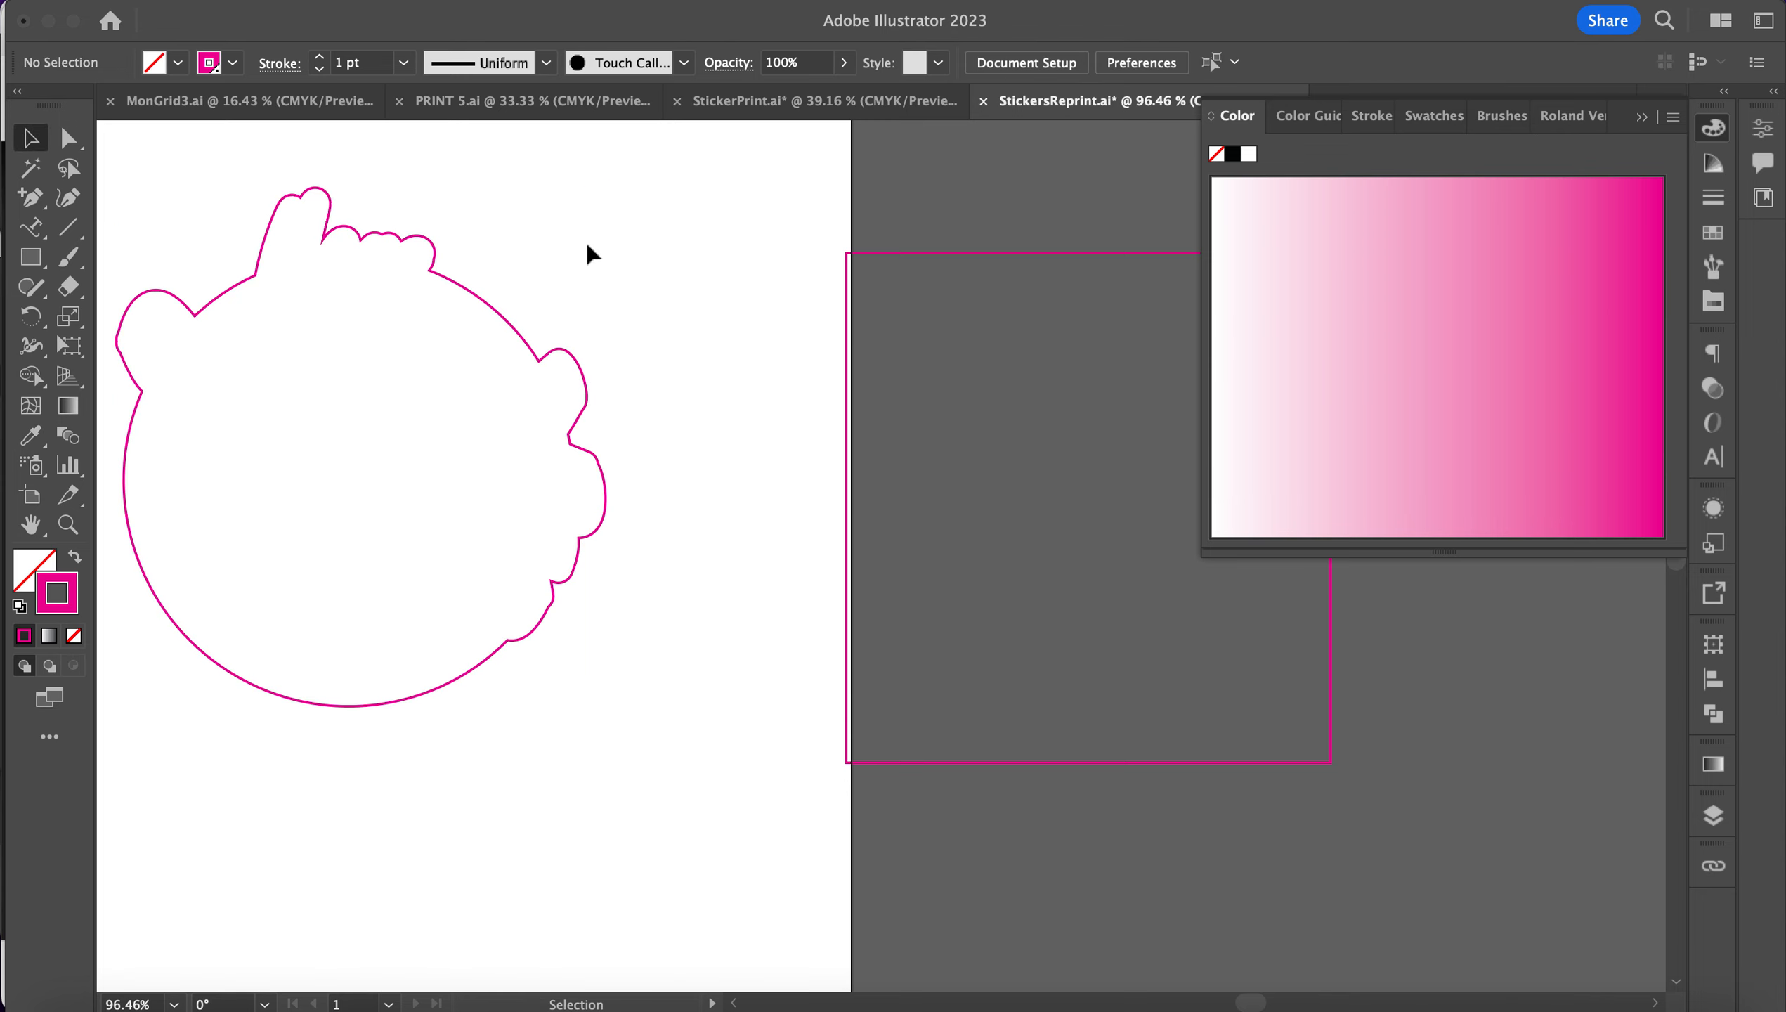
scroll(591, 253, left, 5)
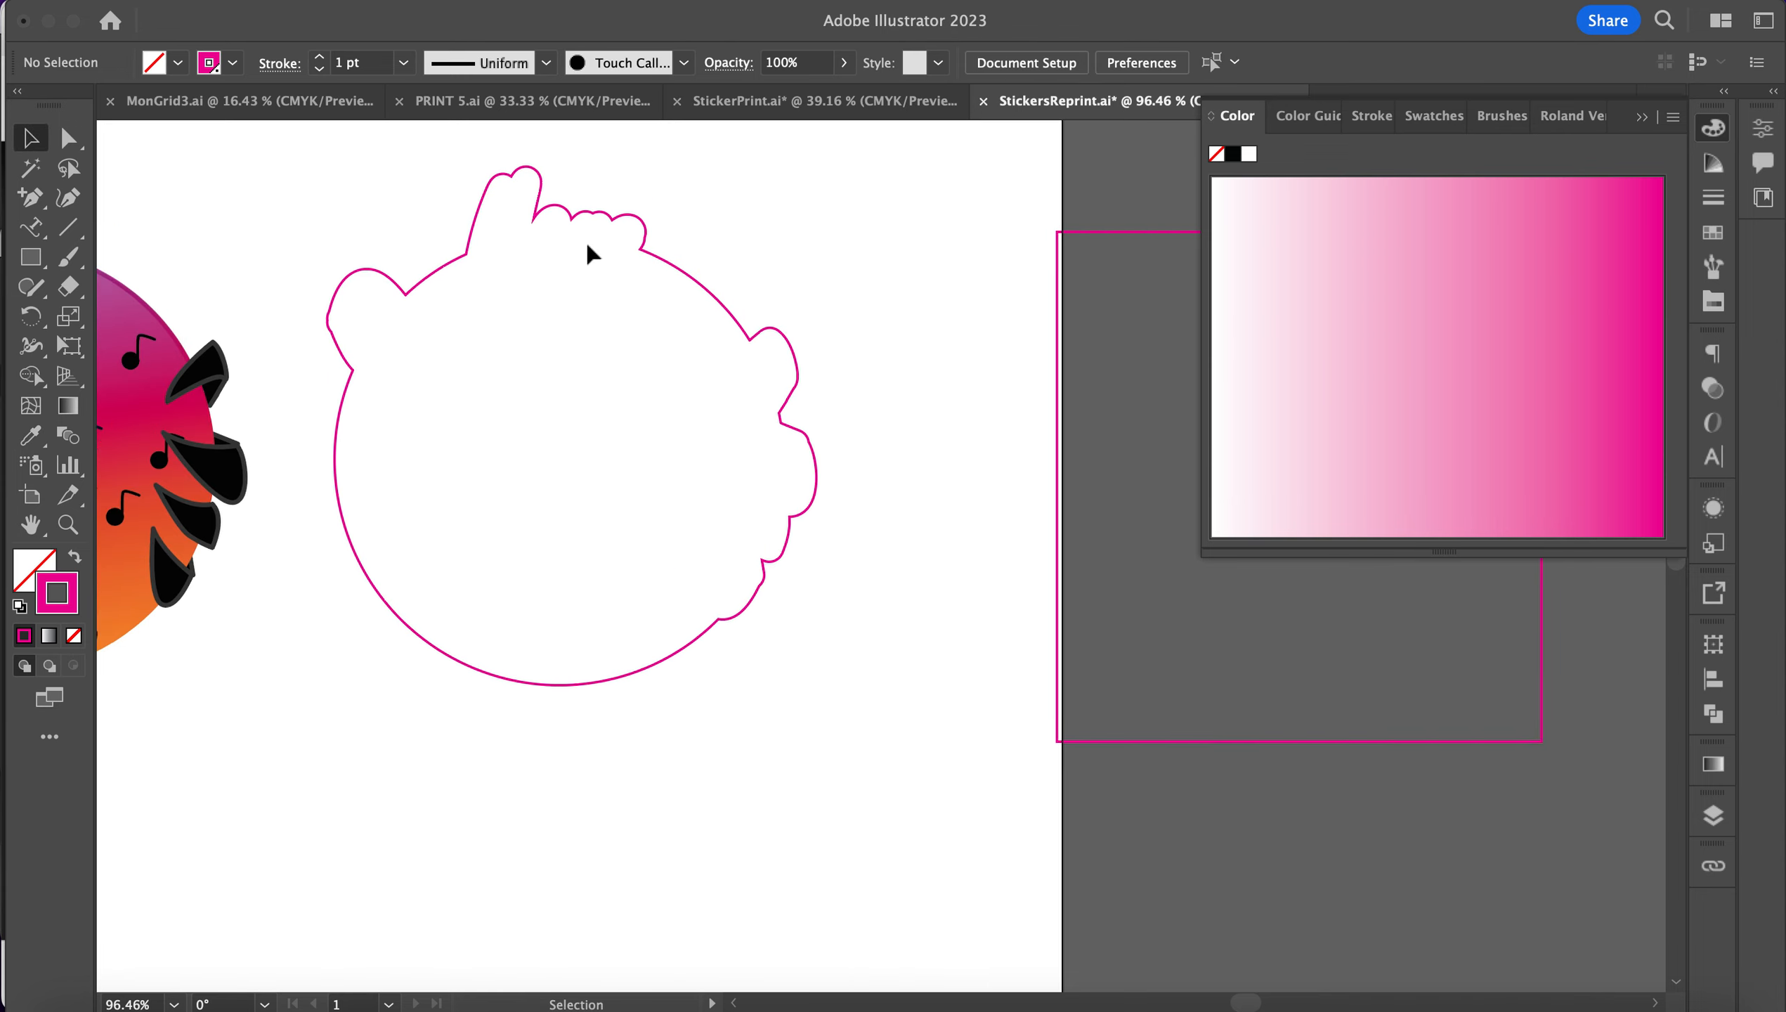
click(500, 235)
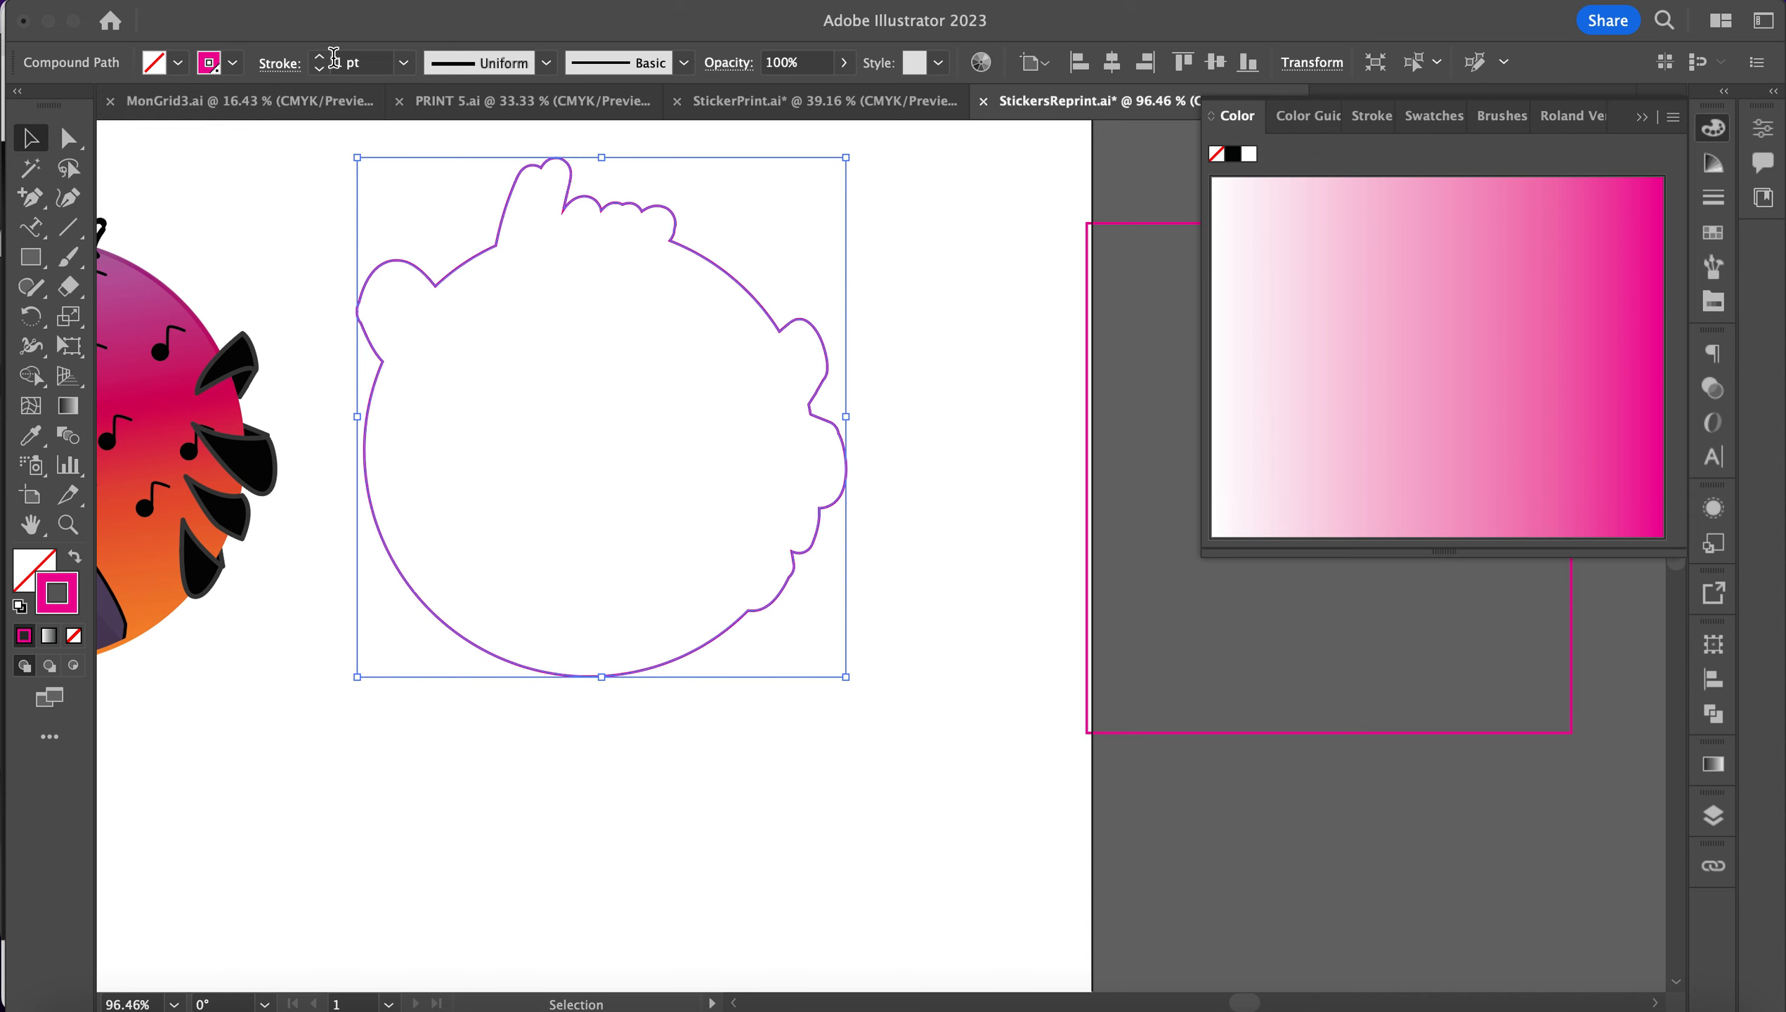
click(403, 63)
click(446, 119)
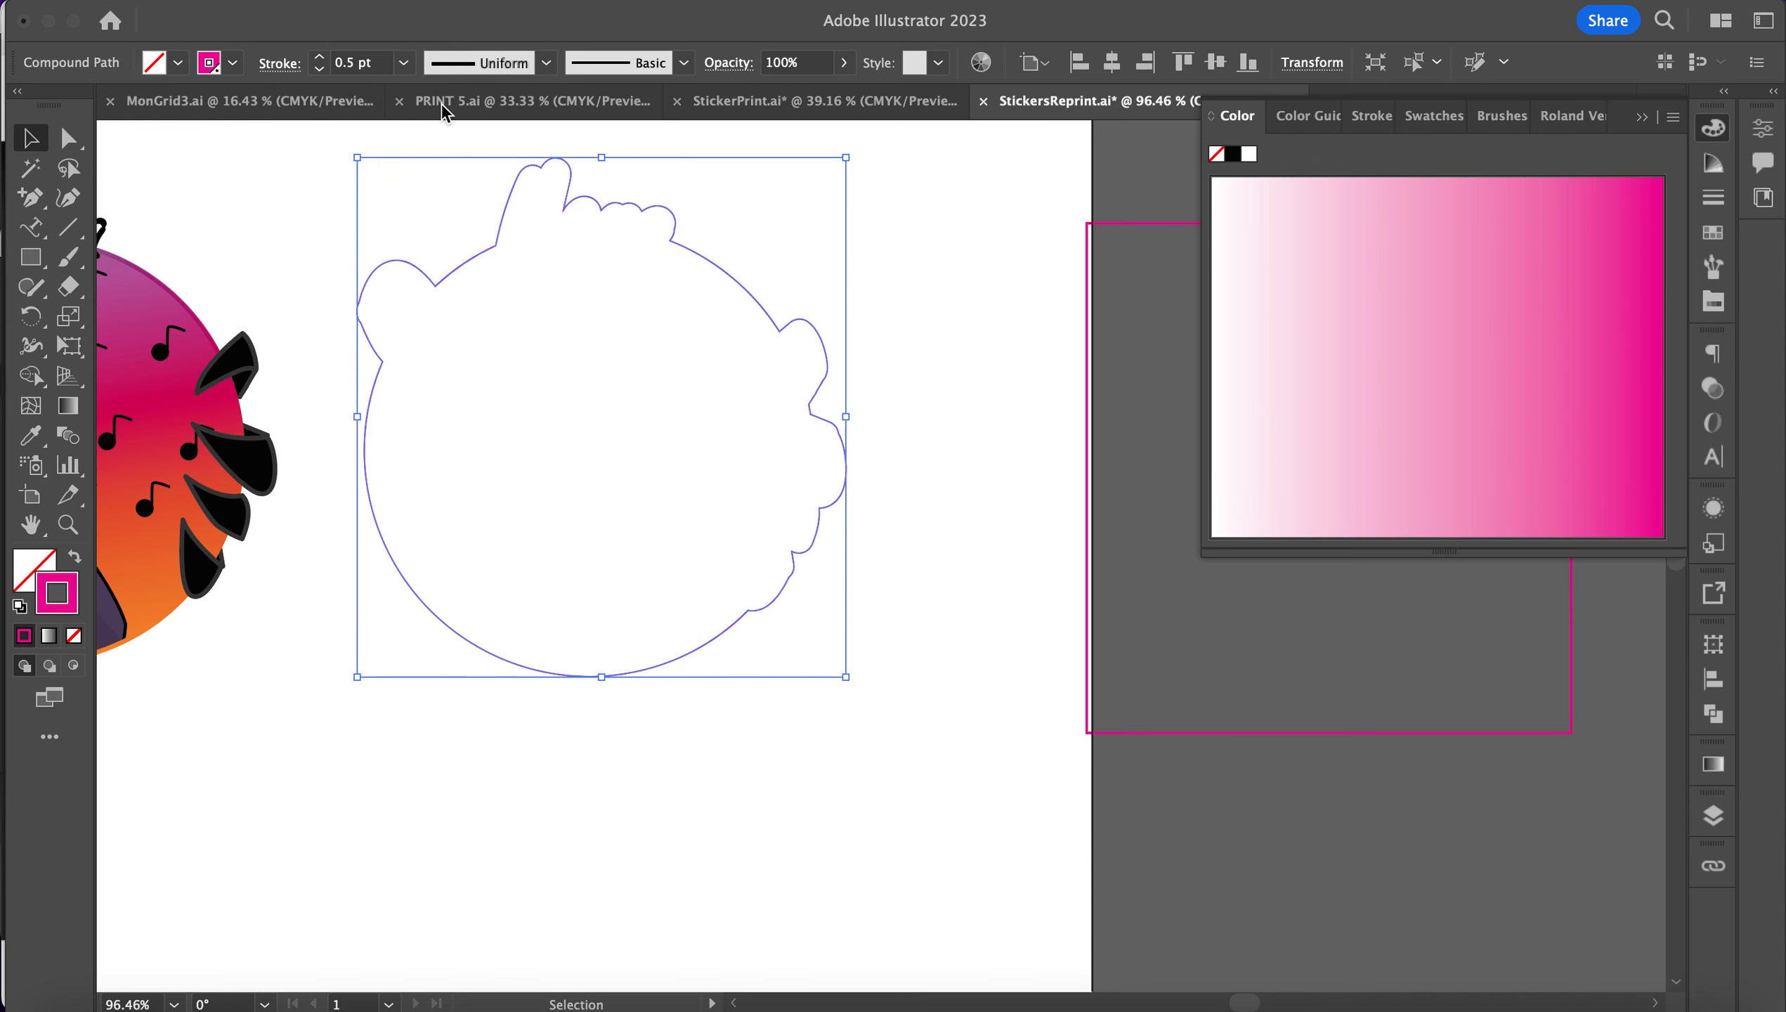
click(821, 247)
scroll(821, 246, down, 3)
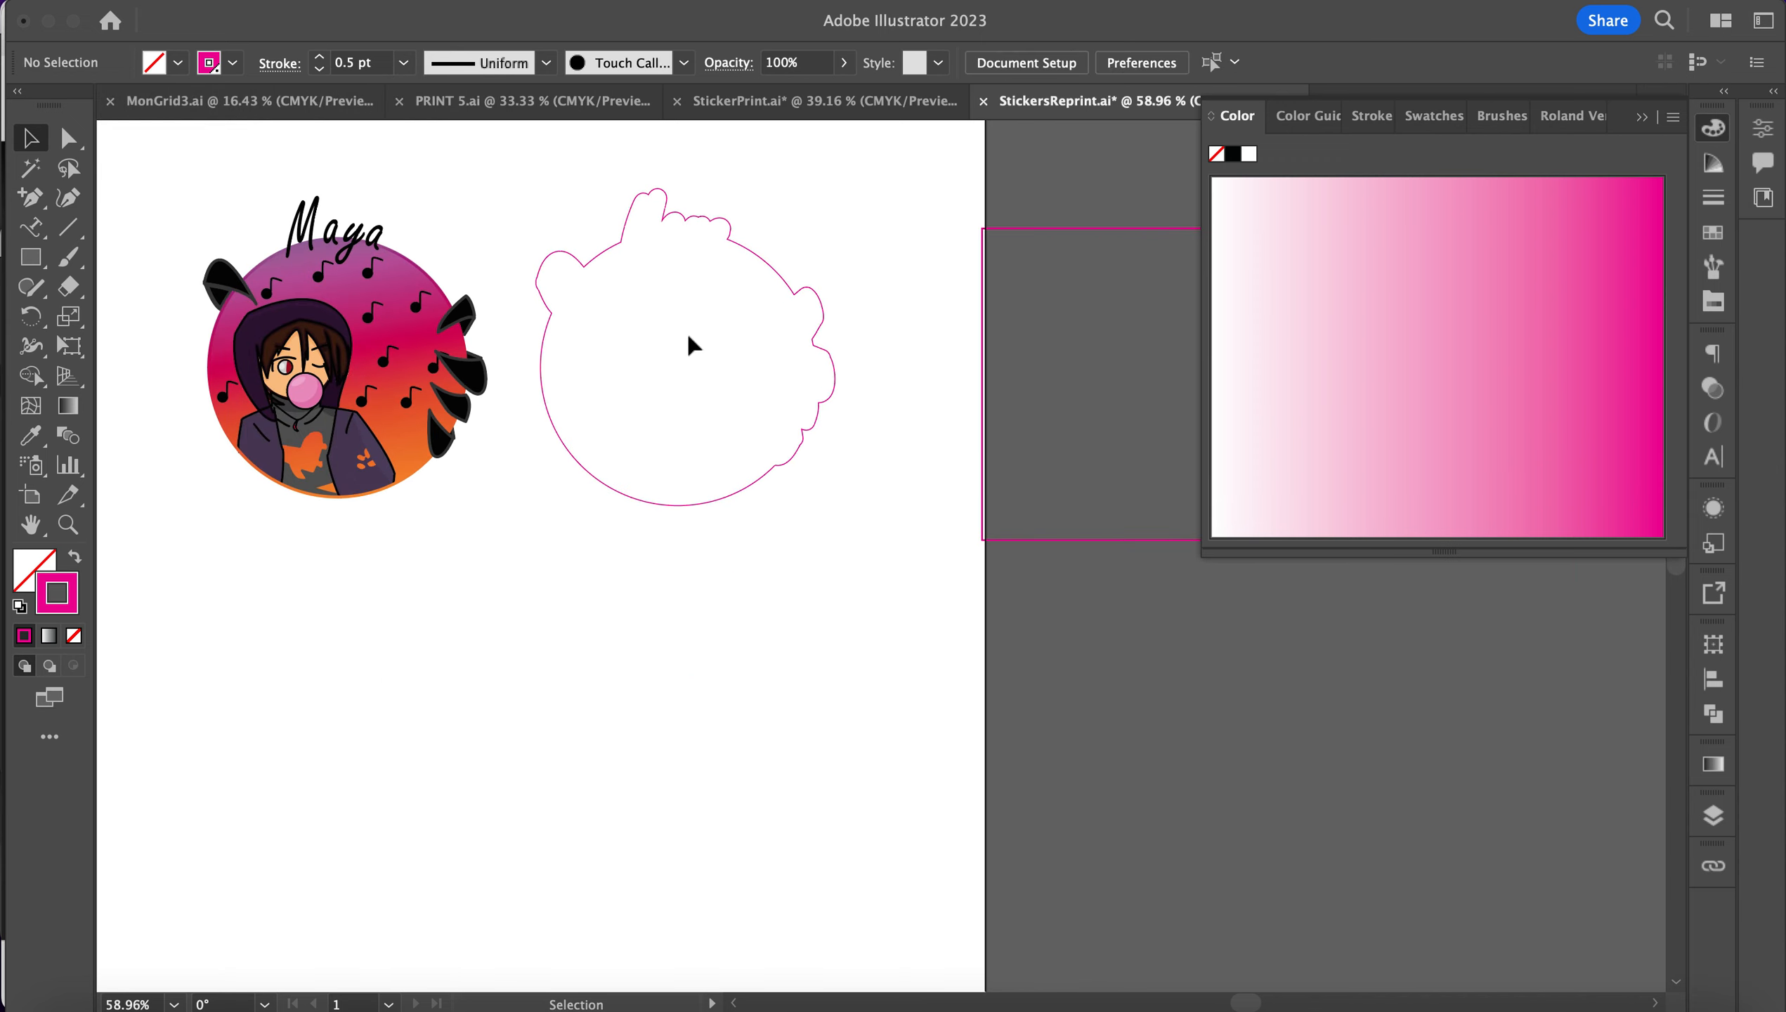
Step: Drag the pink cut-line outline onto the Maya artwork so it frames the sticker
scroll(694, 347, left, 5)
drag(754, 262, 406, 257)
click(716, 238)
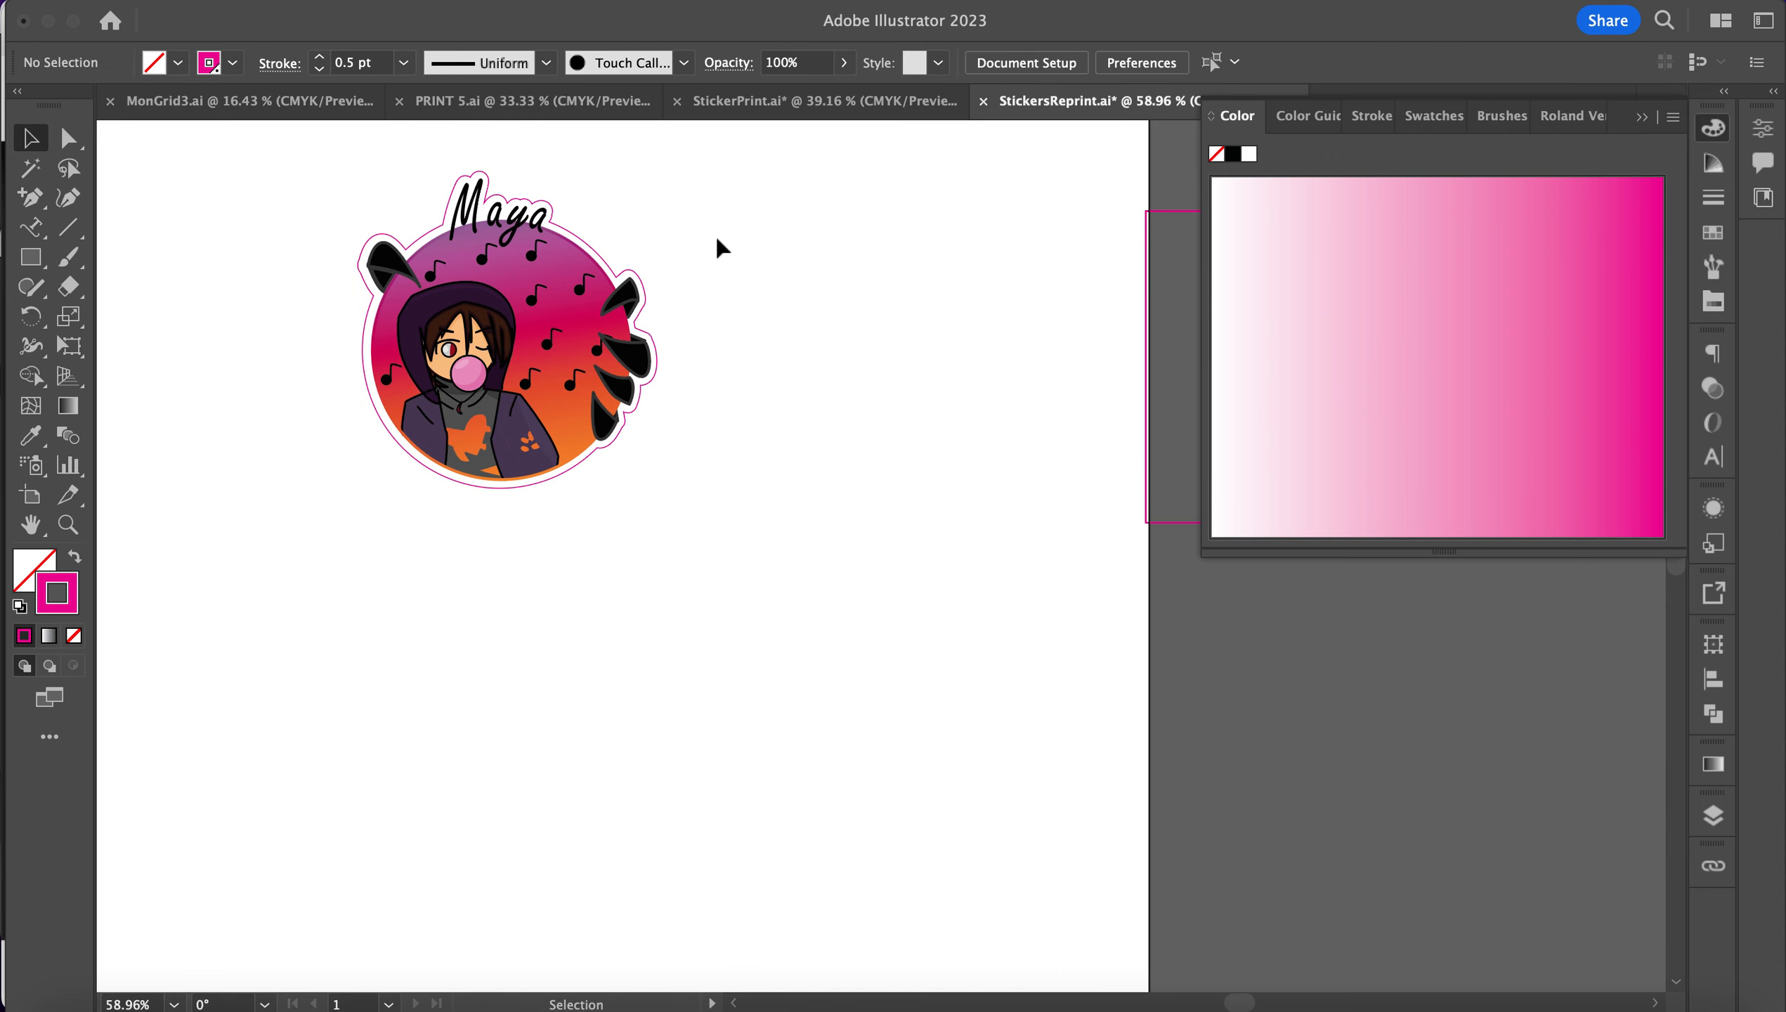
scroll(716, 238, up, 8)
scroll(715, 239, left, 10)
scroll(716, 238, up, 3)
scroll(716, 237, right, 1)
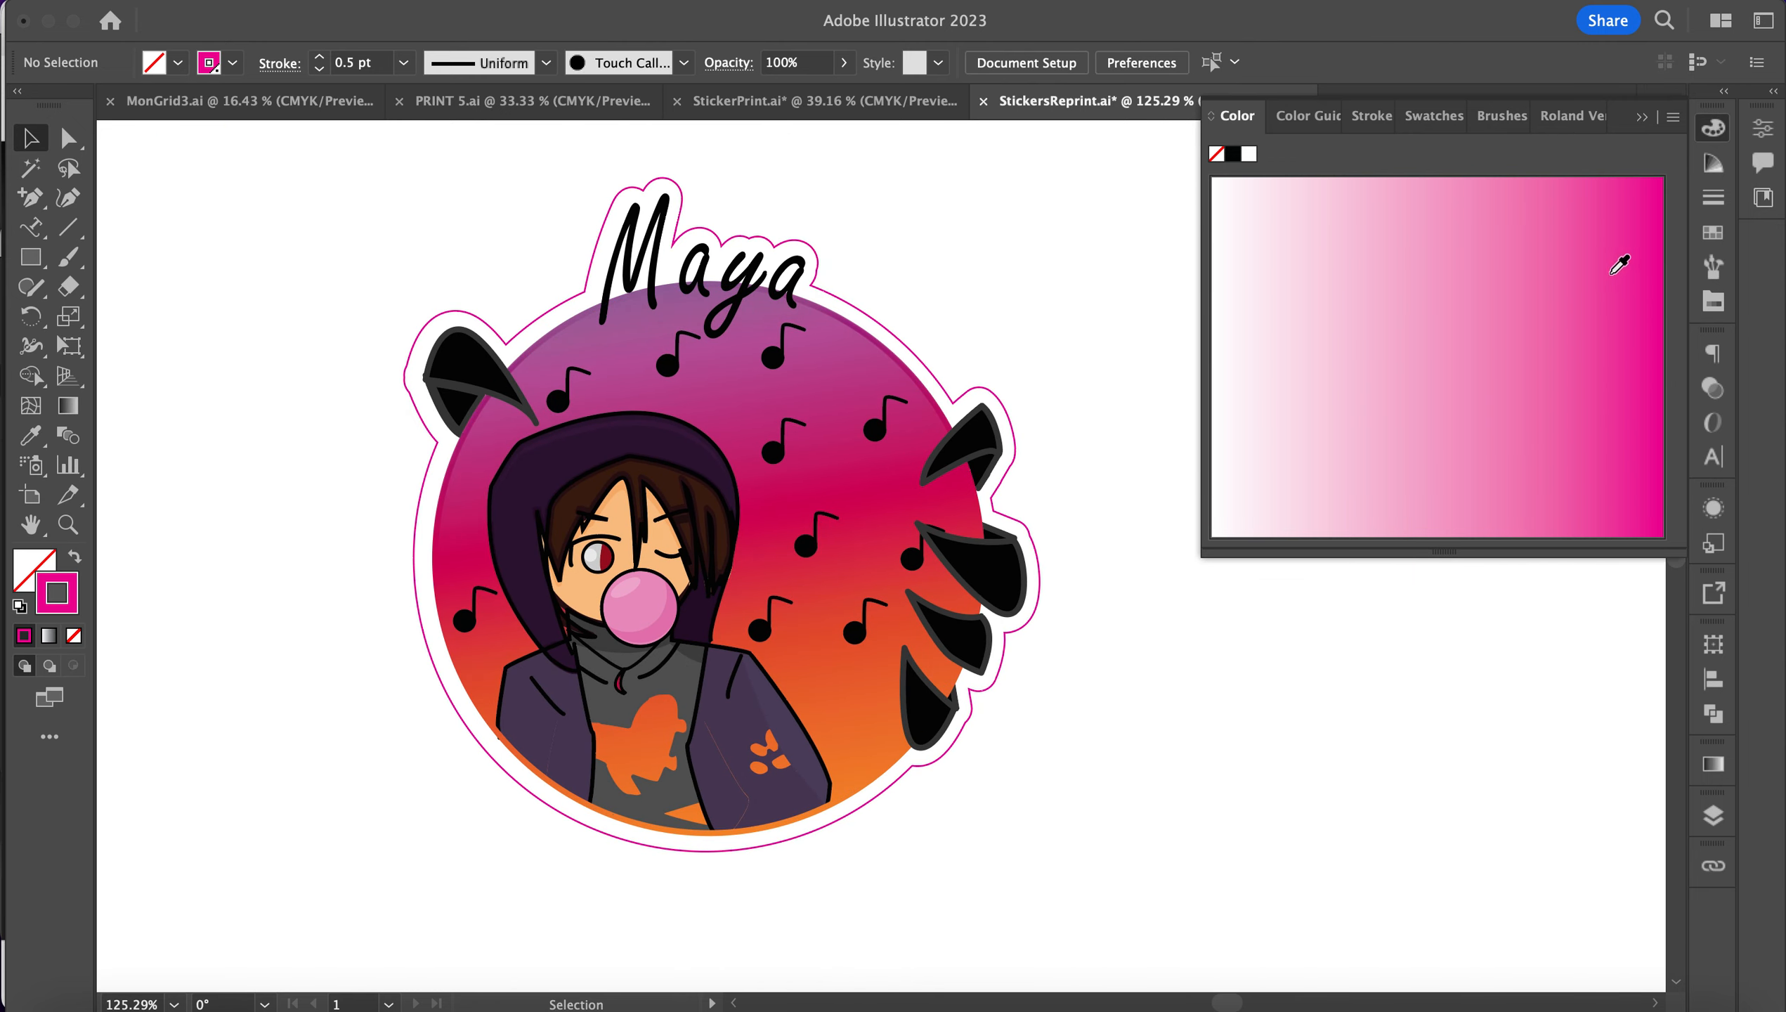
scroll(1084, 305, down, 3)
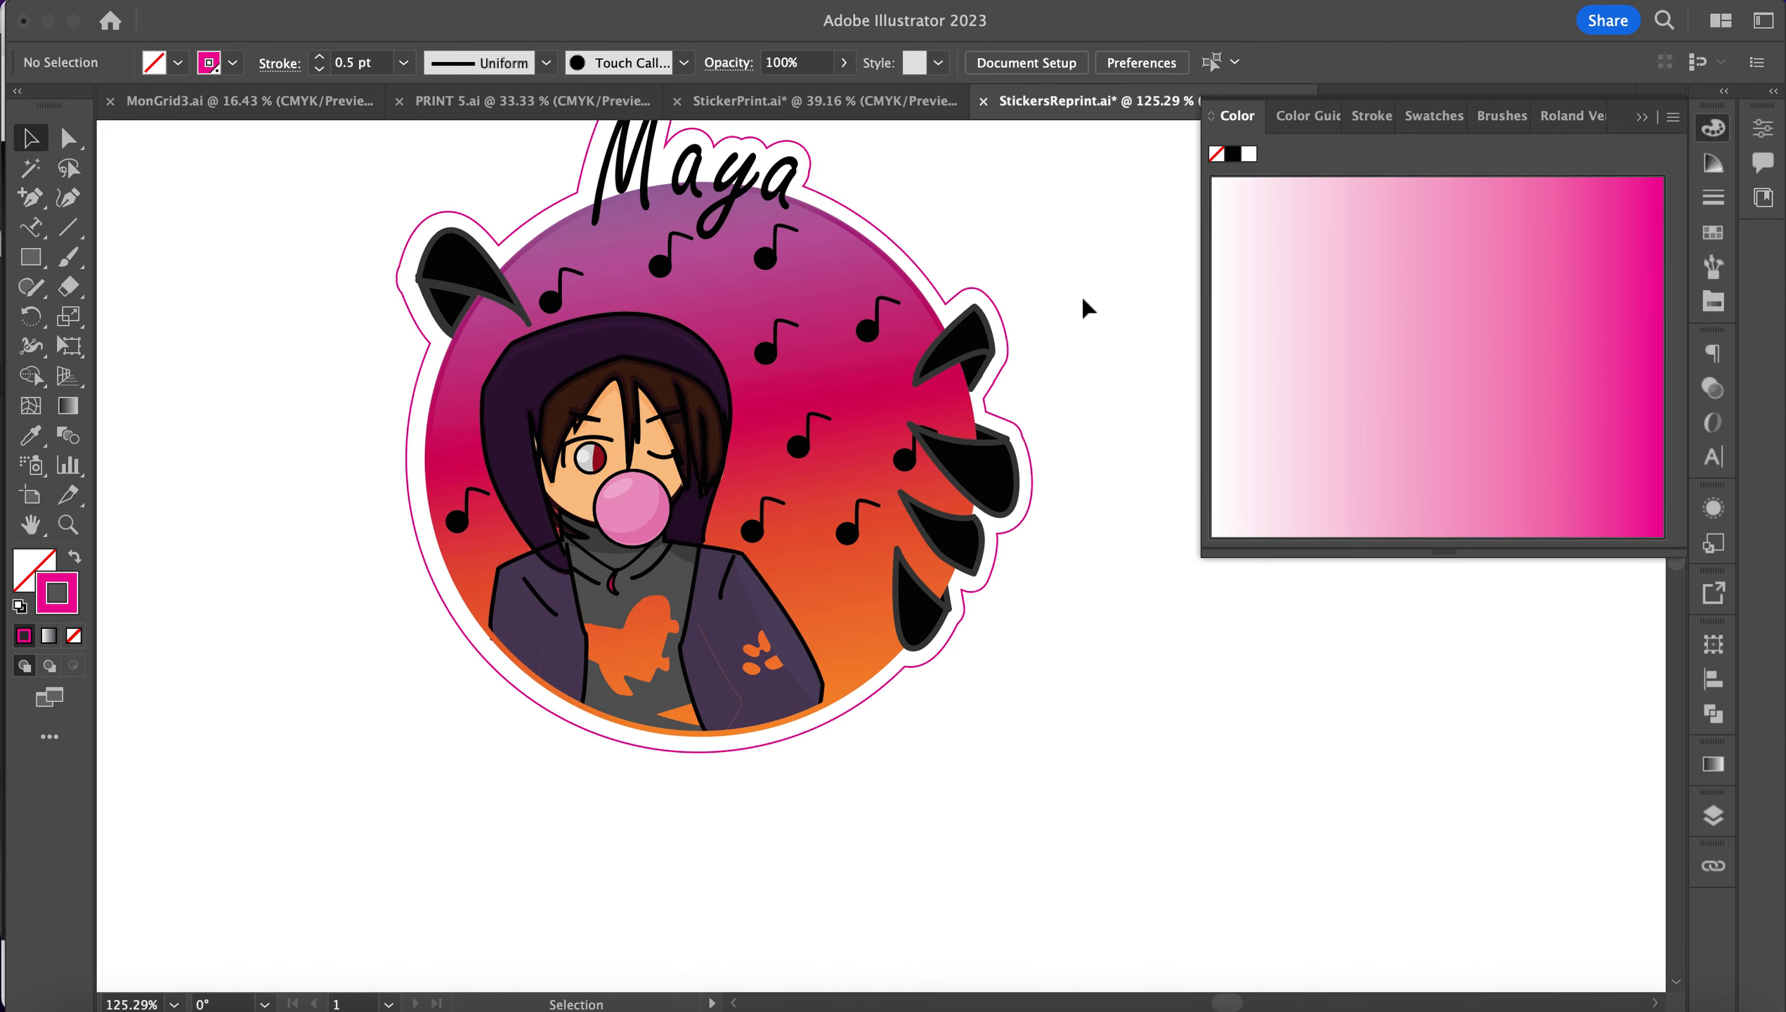